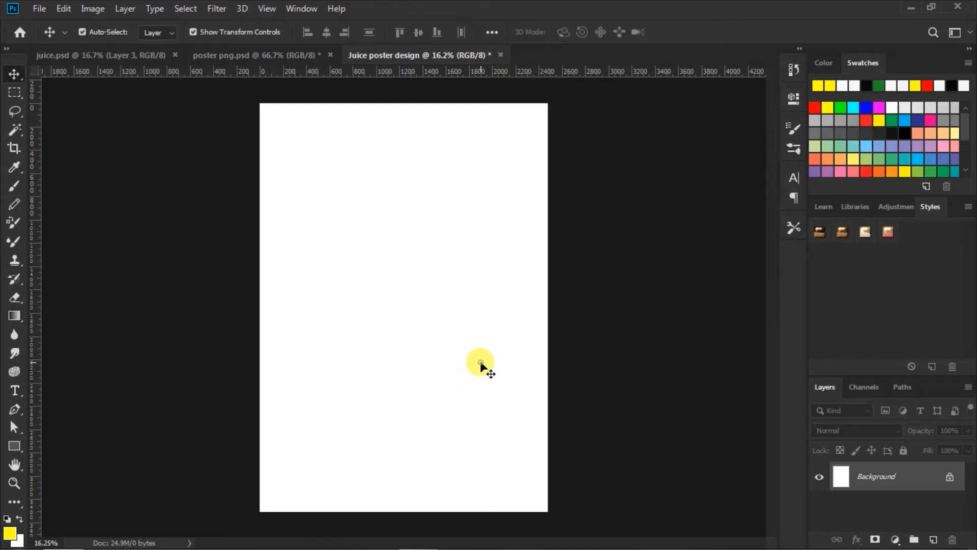
Draw a small rectangular marquee in the canvas's top-left corner and place a vertical and a horizontal guide along its inner edges.
{"action": "left_click", "coordinate": [14, 93]}
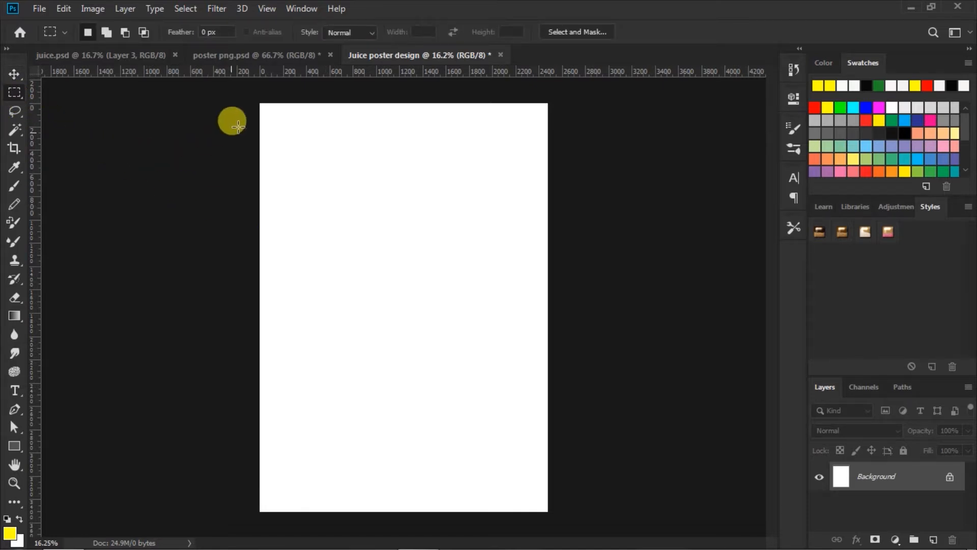
{"action": "left_click_drag", "start_coordinate": [257, 100], "coordinate": [272, 121]}
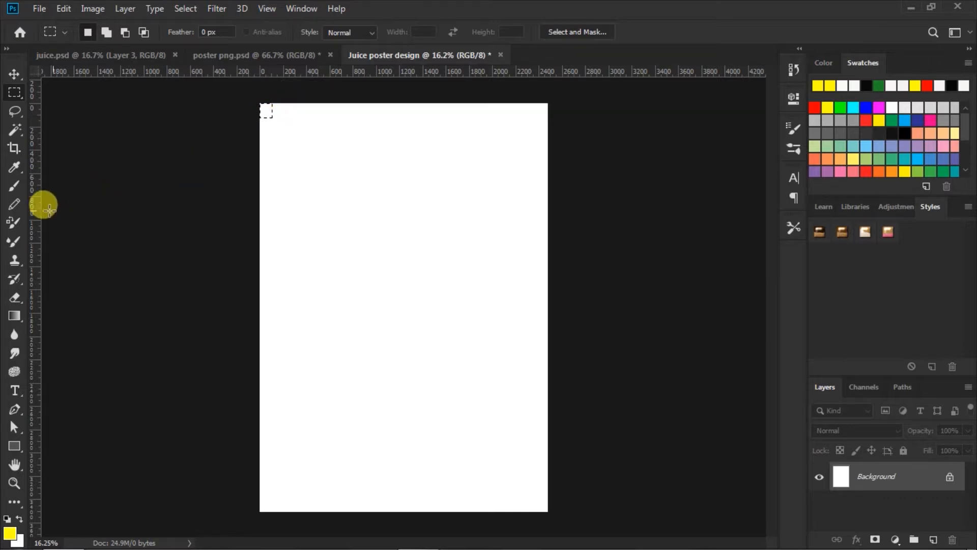
{"action": "left_click_drag", "start_coordinate": [37, 211], "coordinate": [274, 232]}
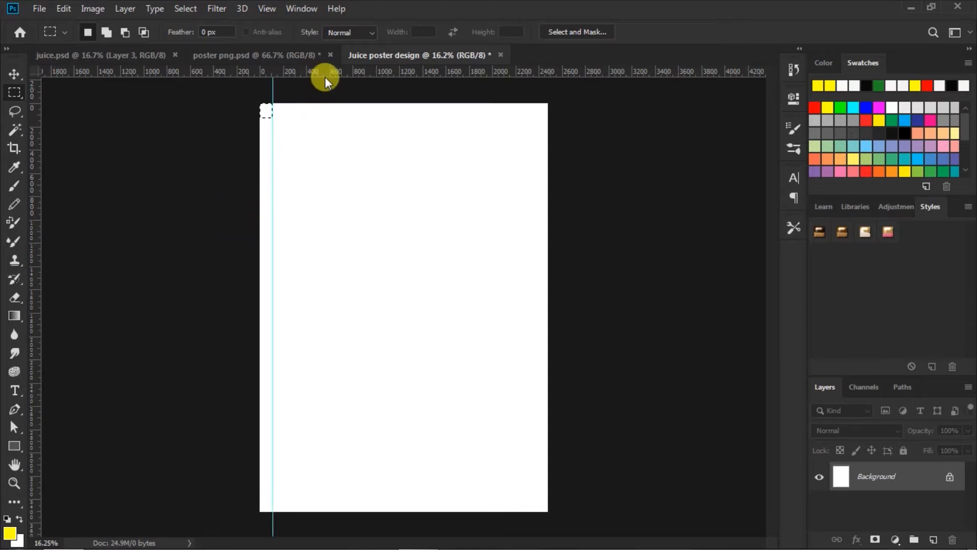
{"action": "left_click_drag", "start_coordinate": [325, 78], "coordinate": [325, 117]}
Move the marquee to the canvas's bottom-right corner and place the right and bottom margin guides along its inner edges.
{"action": "left_click_drag", "start_coordinate": [266, 113], "coordinate": [542, 504]}
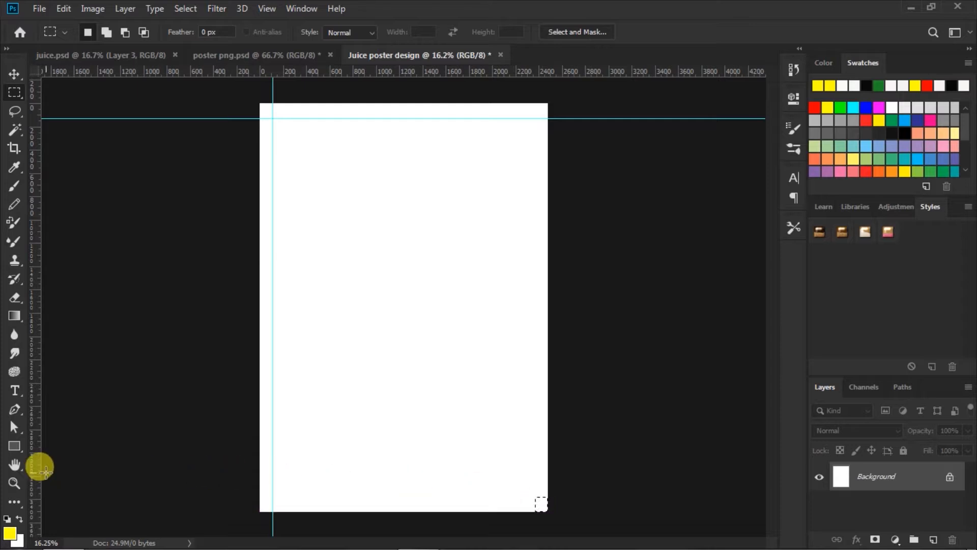
{"action": "left_click_drag", "start_coordinate": [38, 465], "coordinate": [534, 498]}
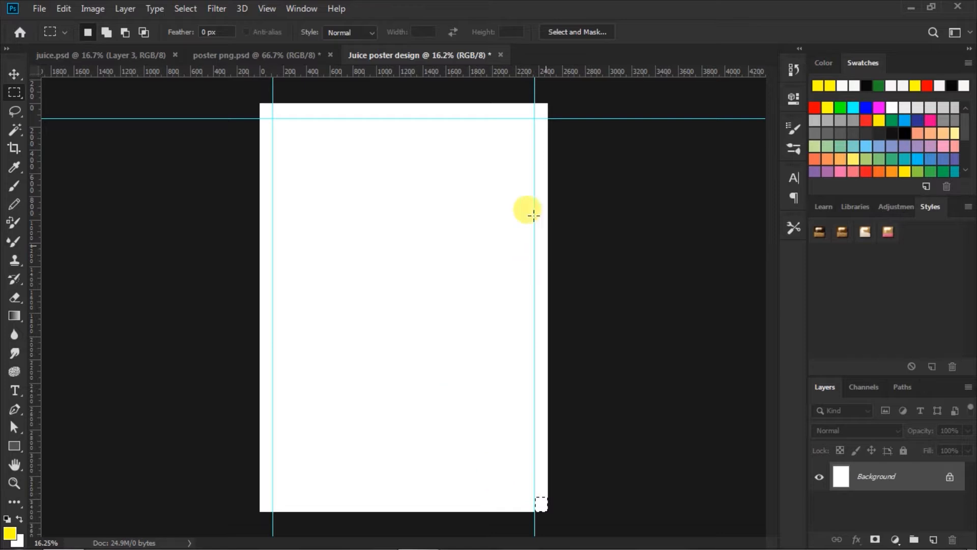
{"action": "left_click_drag", "start_coordinate": [560, 72], "coordinate": [583, 500]}
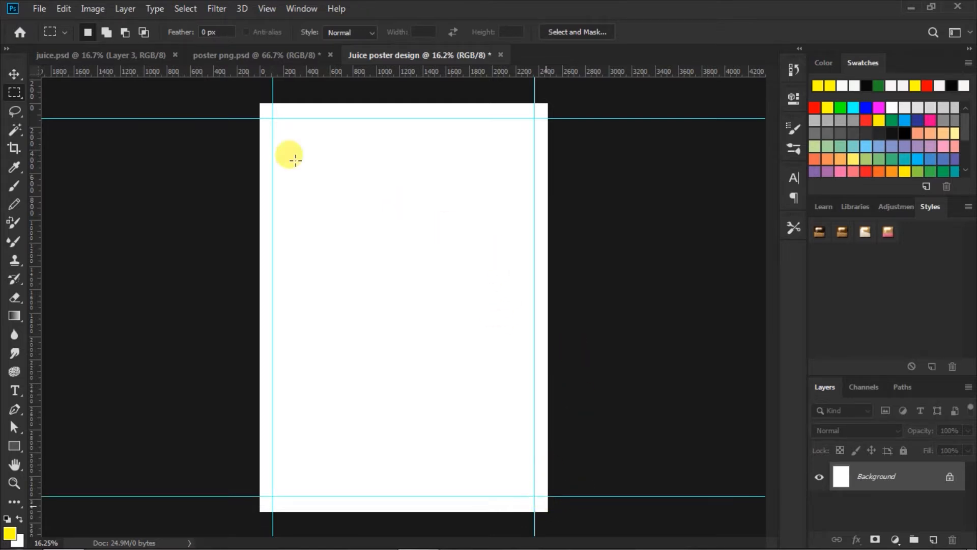
{"action": "left_click", "coordinate": [14, 75]}
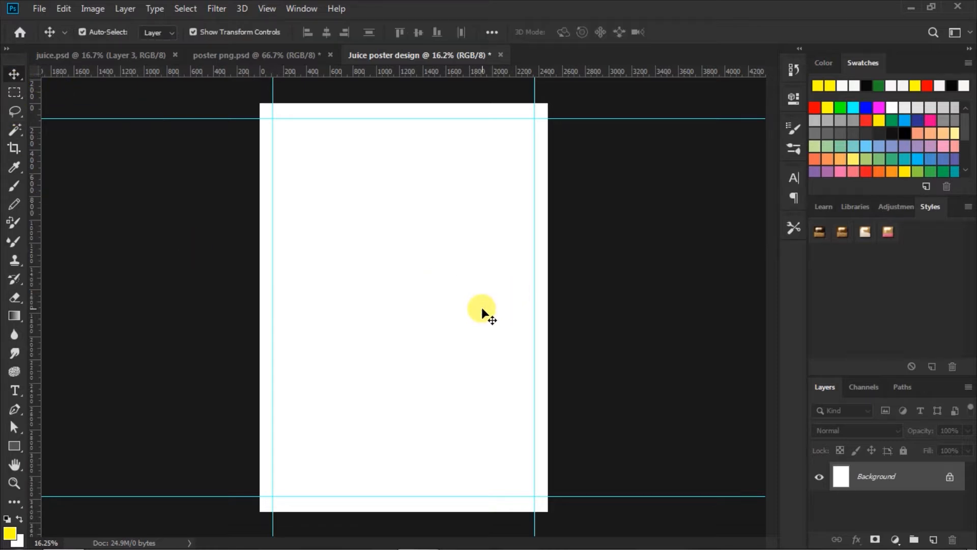
Add a Gradient fill layer above the Background using the Violet, Orange preset.
{"action": "left_click", "coordinate": [896, 539]}
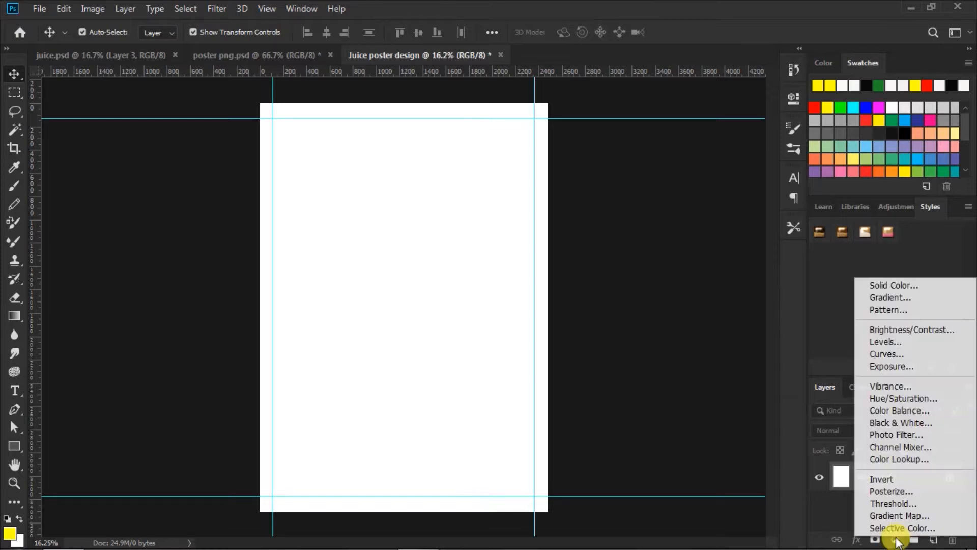
{"action": "left_click", "coordinate": [890, 297]}
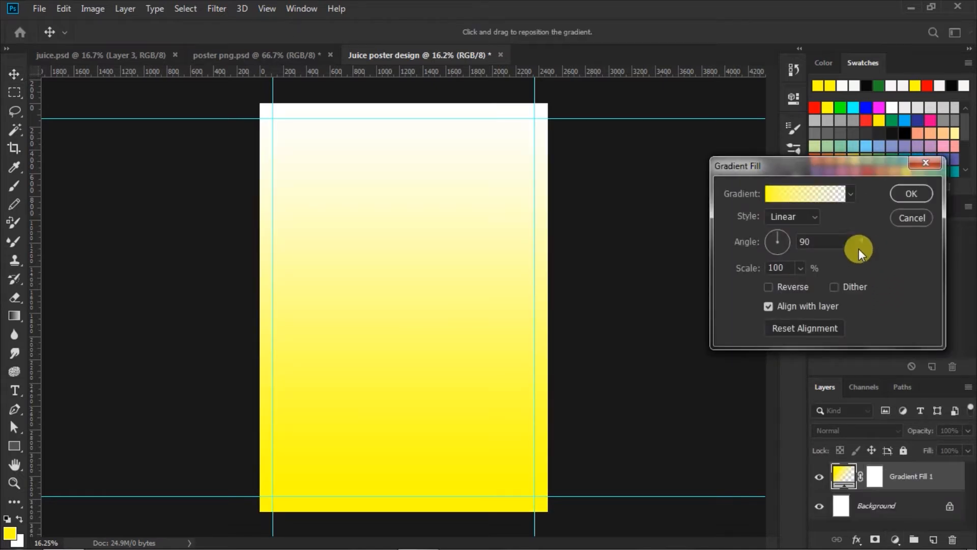
{"action": "left_click", "coordinate": [850, 195]}
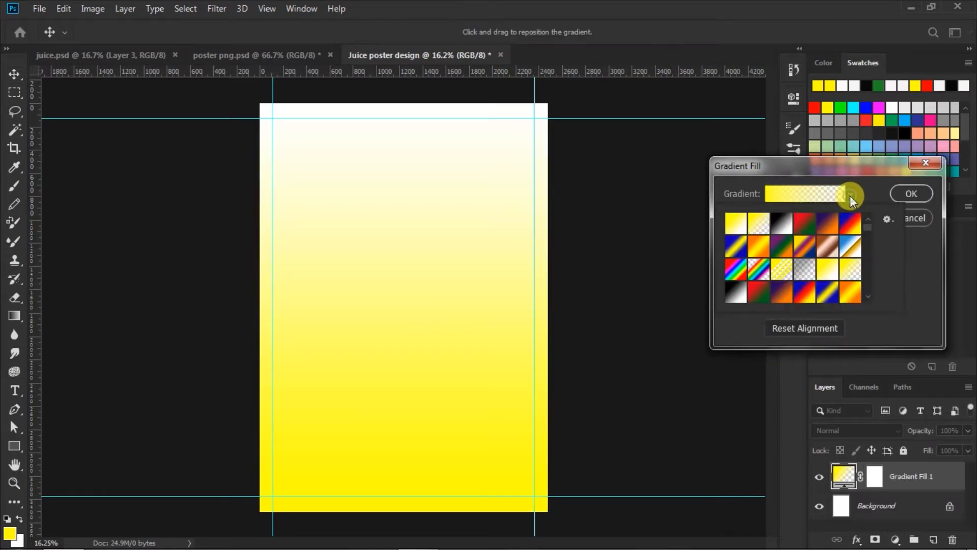
{"action": "left_click", "coordinate": [832, 219]}
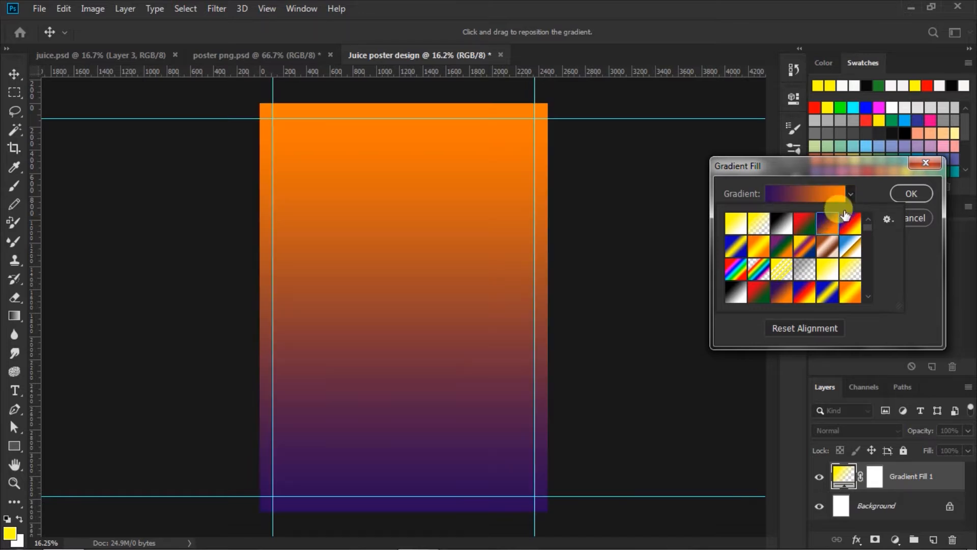
{"action": "left_click", "coordinate": [870, 194]}
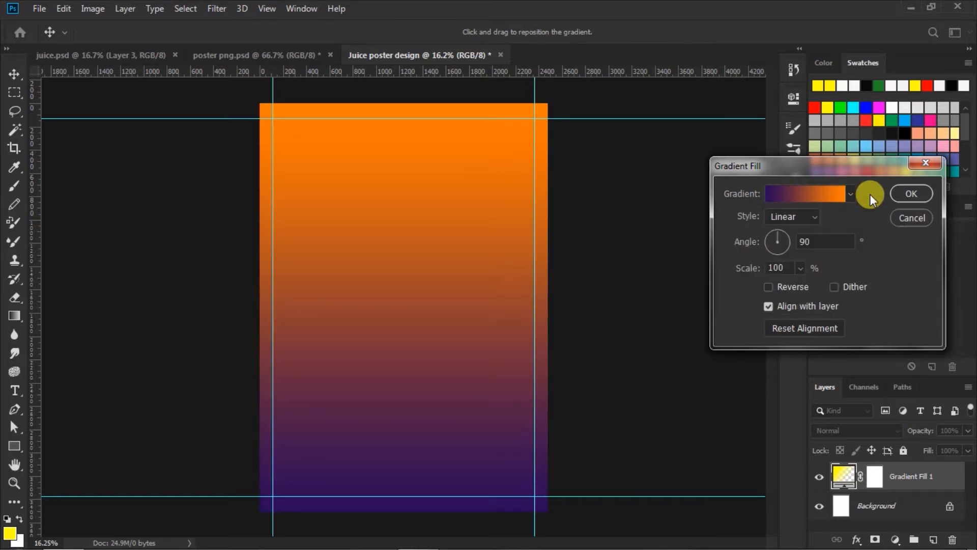
Set the gradient fill to Radial style at 116% scale with its colors reversed.
{"action": "left_click", "coordinate": [815, 216]}
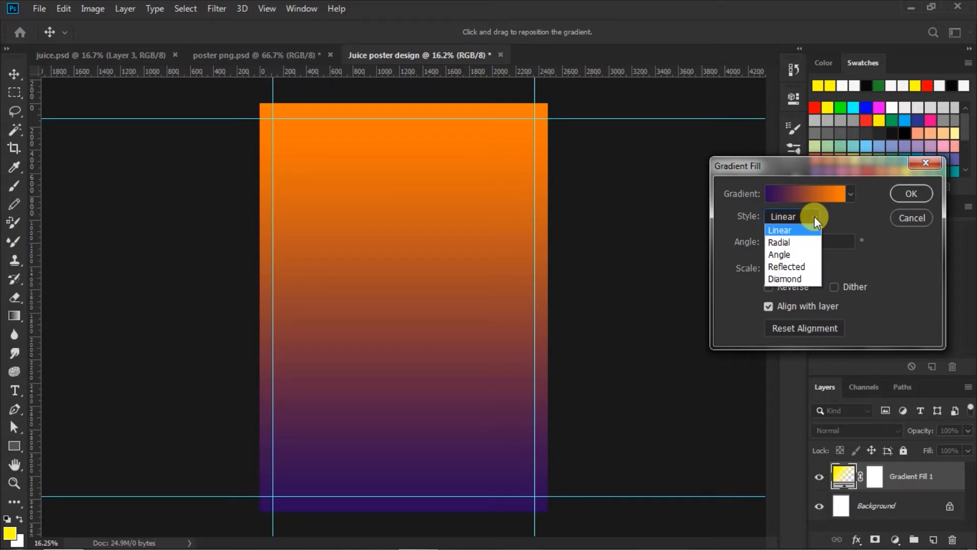
{"action": "left_click", "coordinate": [787, 243]}
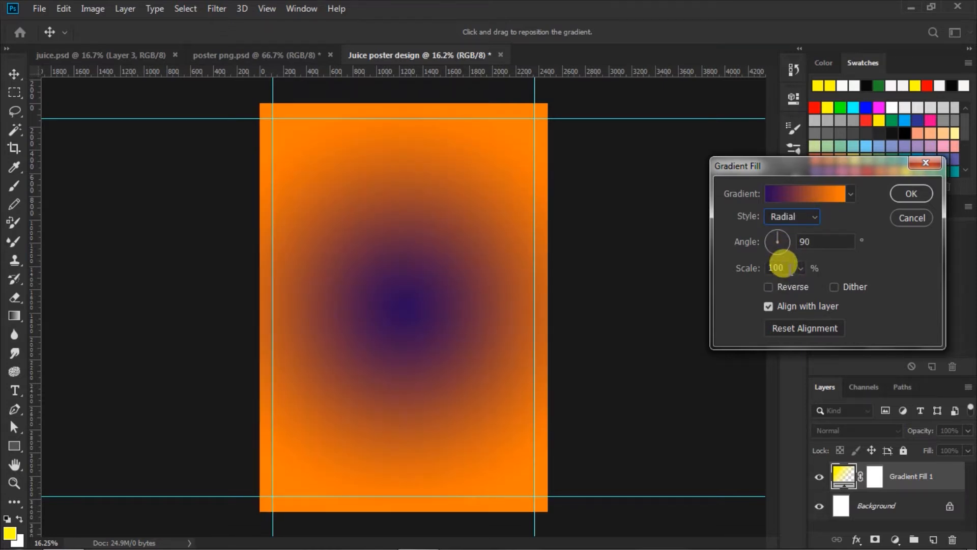
{"action": "left_click", "coordinate": [778, 267]}
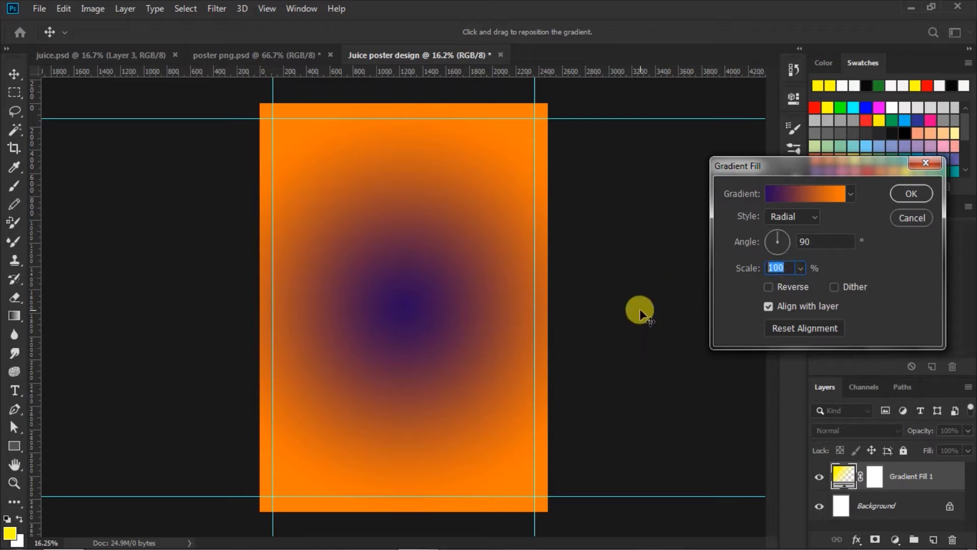
{"action": "type", "text": "11"}
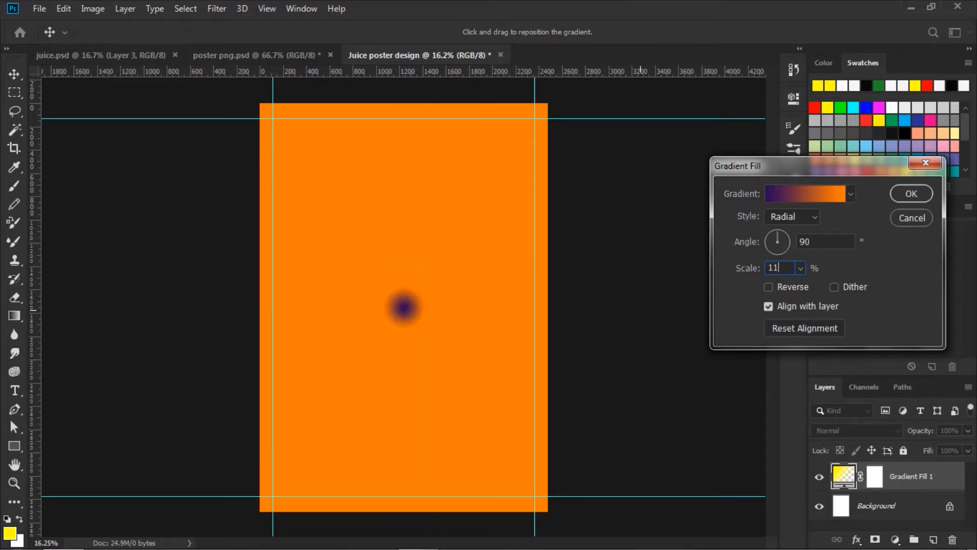
{"action": "type", "text": "6"}
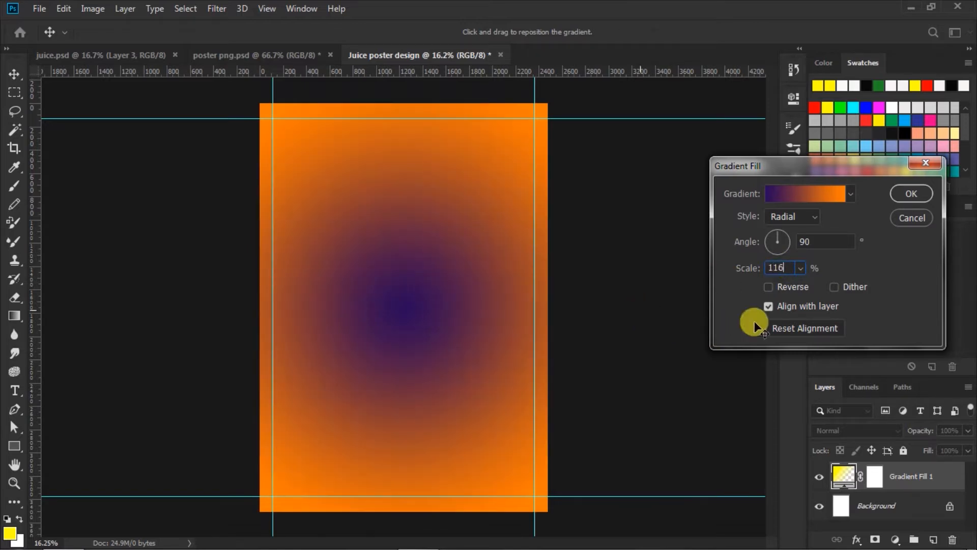
{"action": "left_click", "coordinate": [767, 288]}
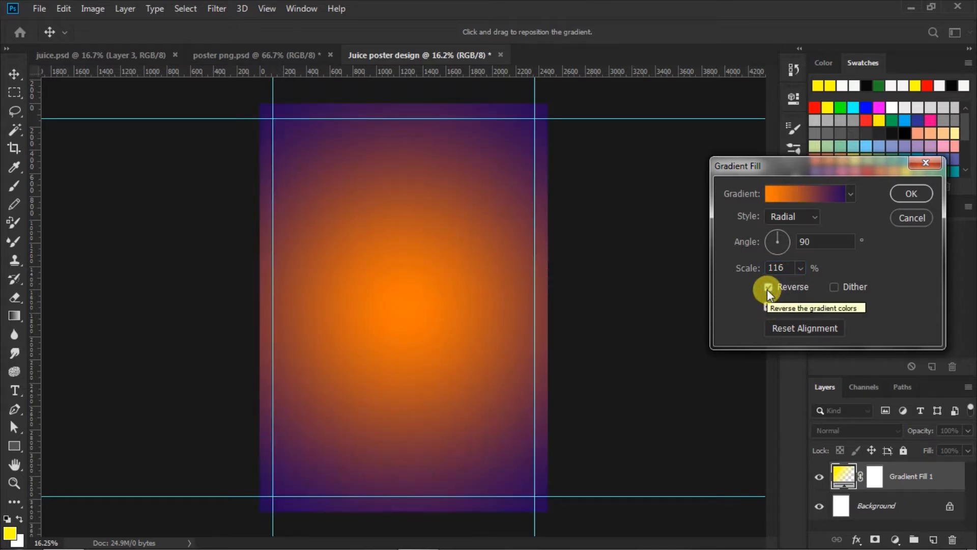
Change the gradient's violet color stop at location 0% to hex fc4806.
{"action": "left_click", "coordinate": [804, 192]}
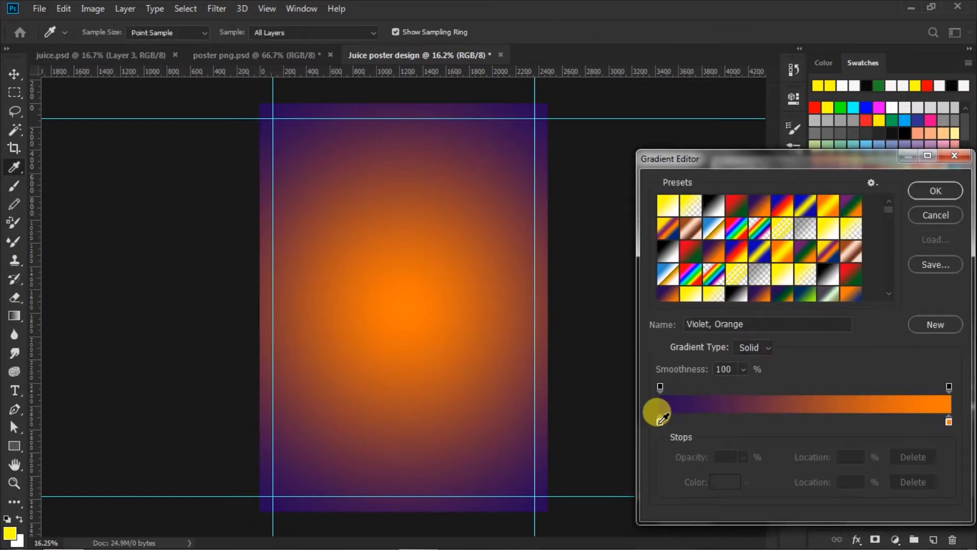
{"action": "left_click", "coordinate": [660, 423]}
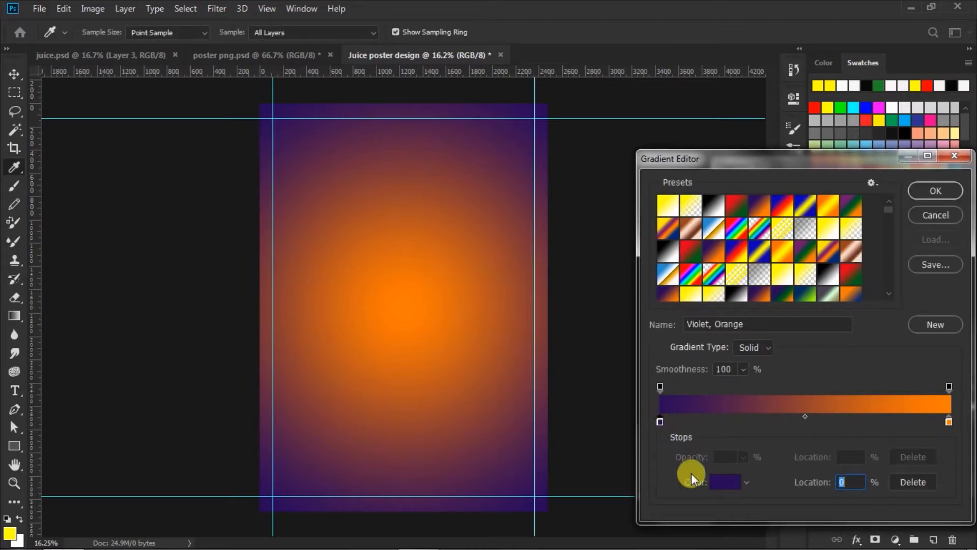
{"action": "left_click", "coordinate": [723, 482]}
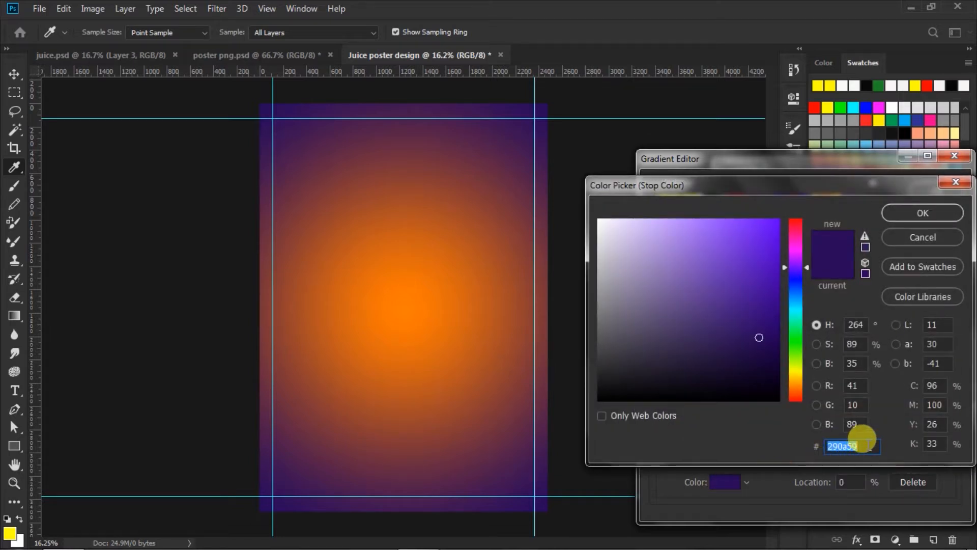
{"action": "key", "text": "BackSpace"}
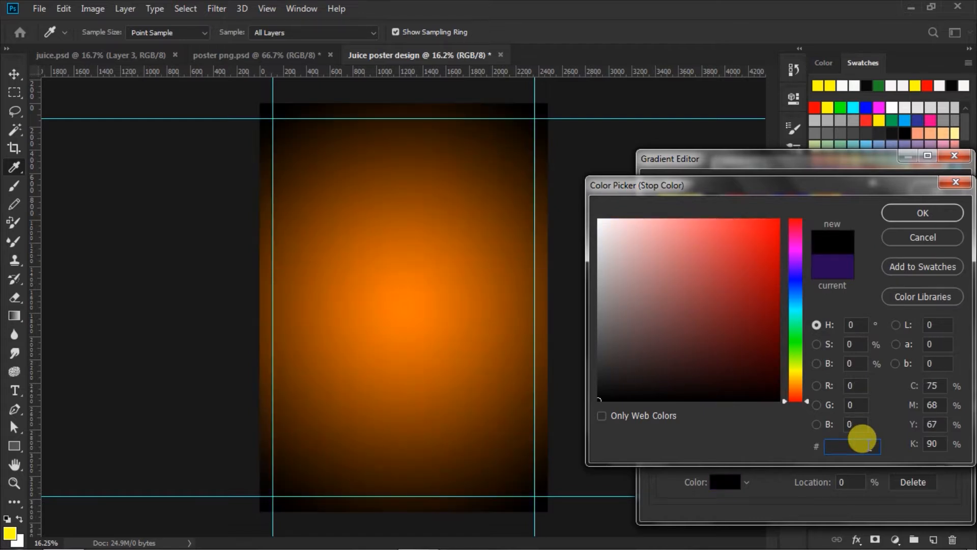
{"action": "type", "text": "f"}
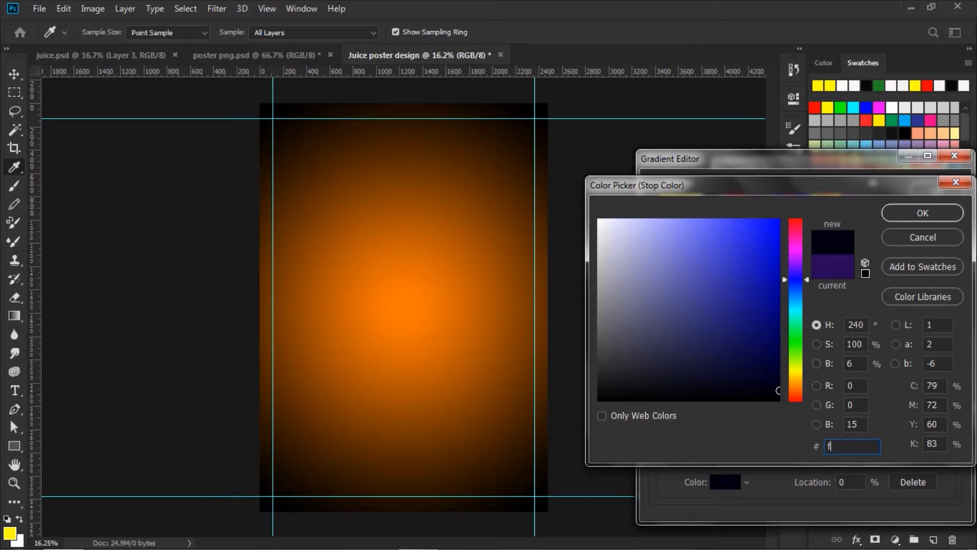
{"action": "left_click", "coordinate": [868, 444]}
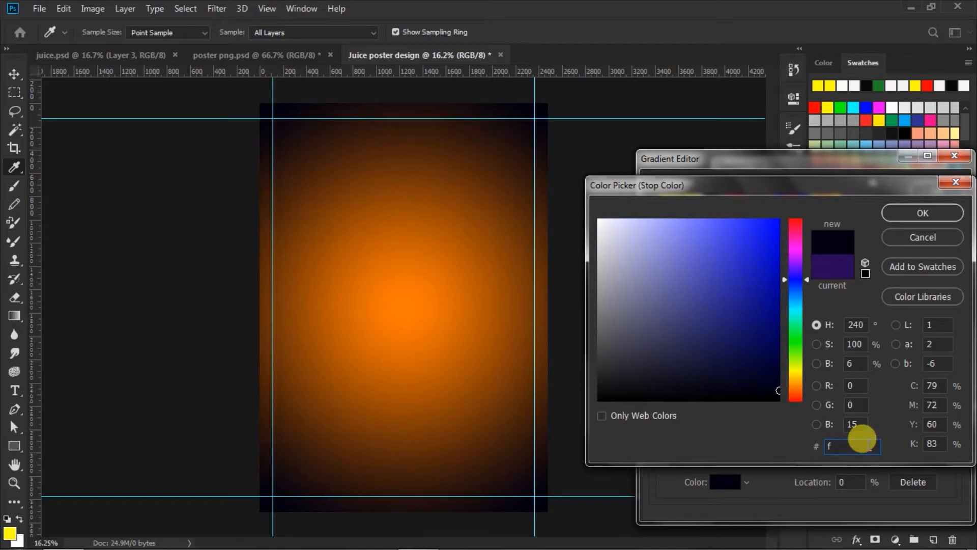
{"action": "type", "text": "c"}
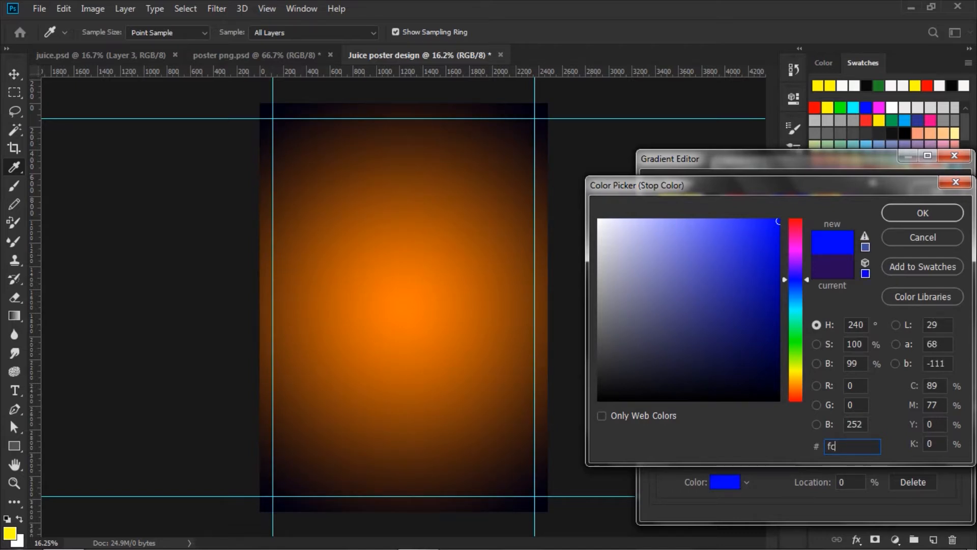
{"action": "type", "text": "4"}
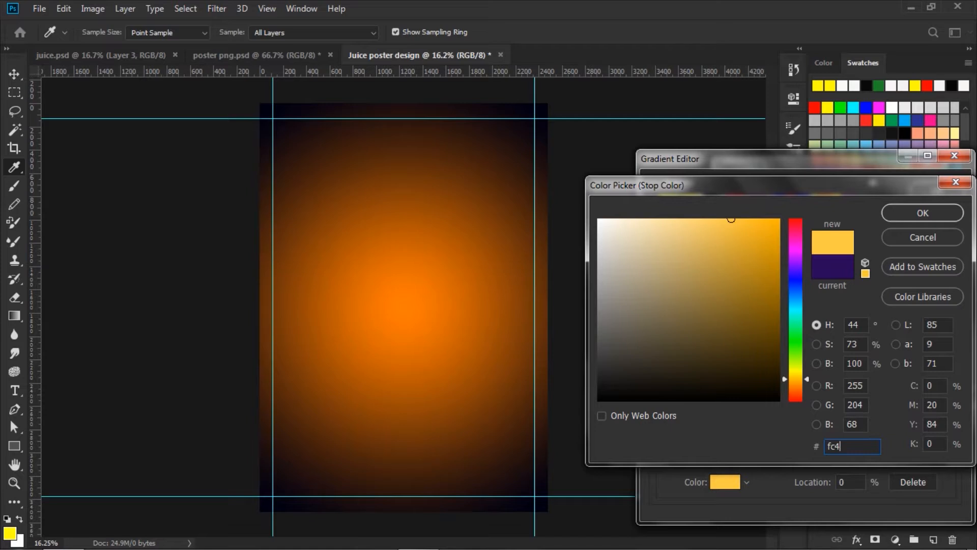
{"action": "type", "text": "80"}
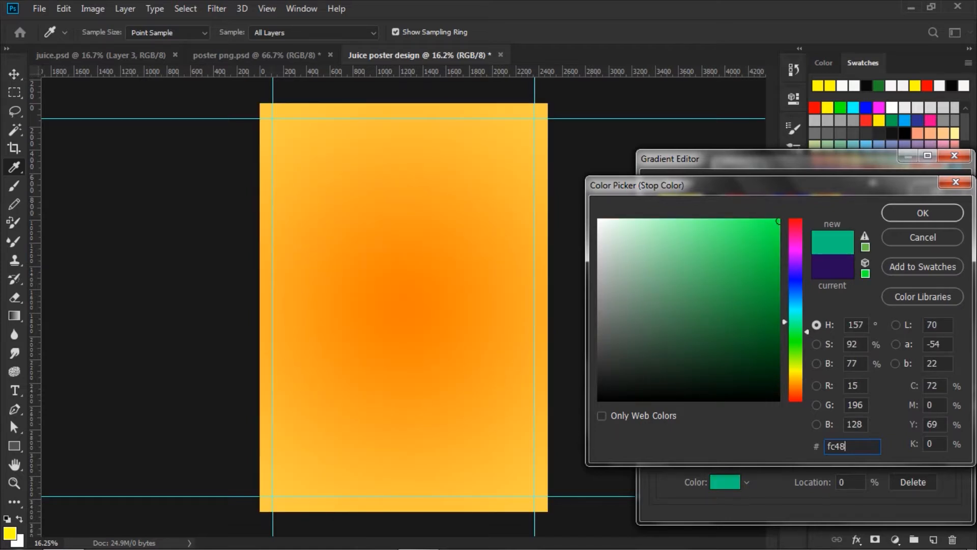
{"action": "type", "text": "6"}
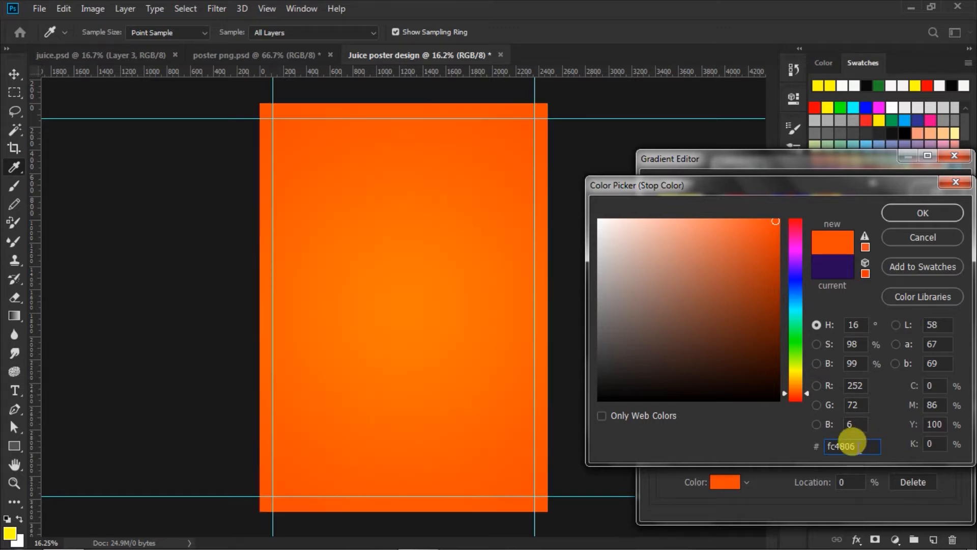
{"action": "left_click", "coordinate": [920, 212]}
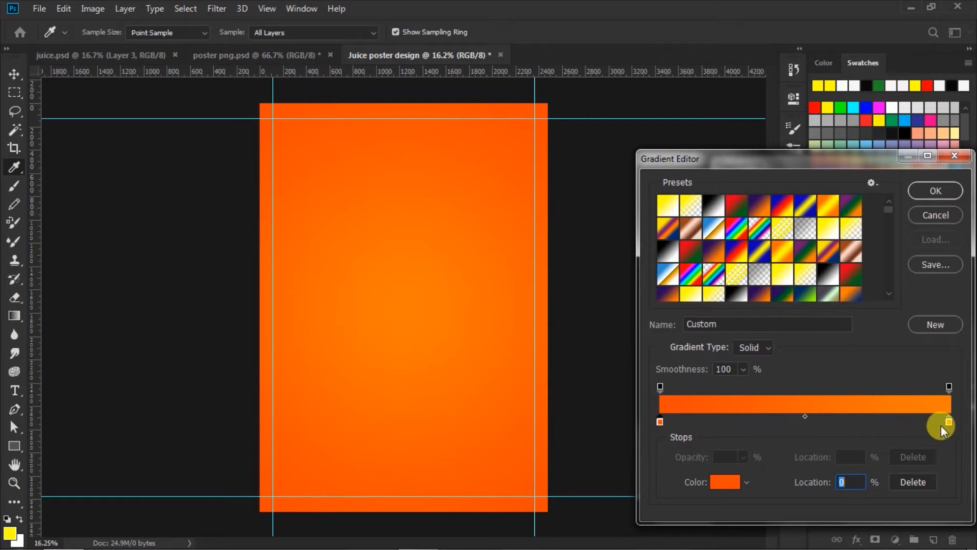
Change the gradient's color stop at location 100% to hex fca300 and apply the gradient fill.
{"action": "left_click", "coordinate": [949, 421]}
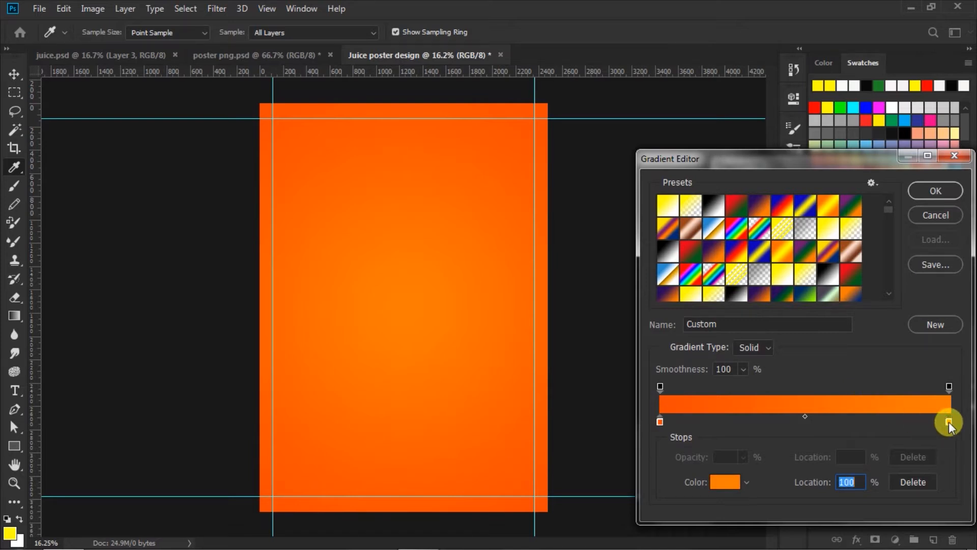
{"action": "left_click", "coordinate": [728, 479]}
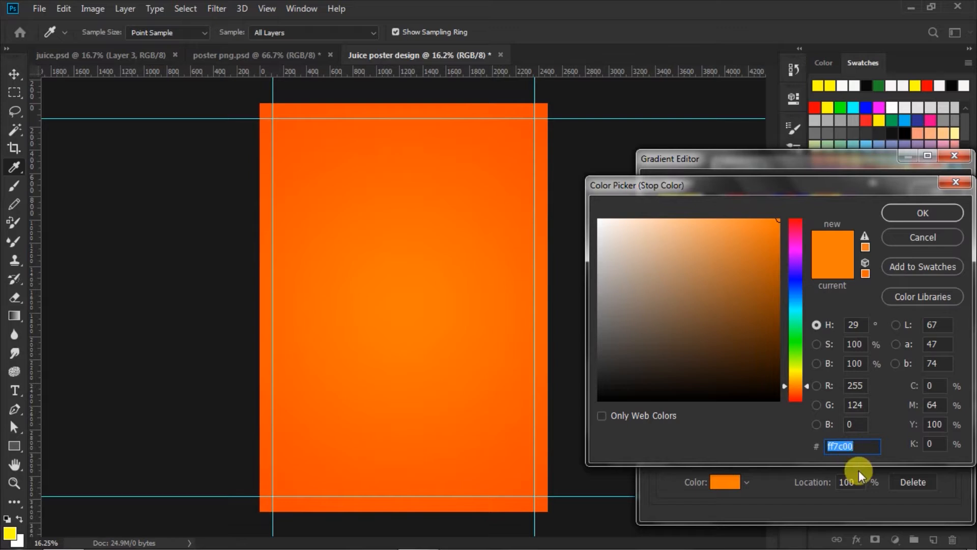
{"action": "key", "text": "BackSpace"}
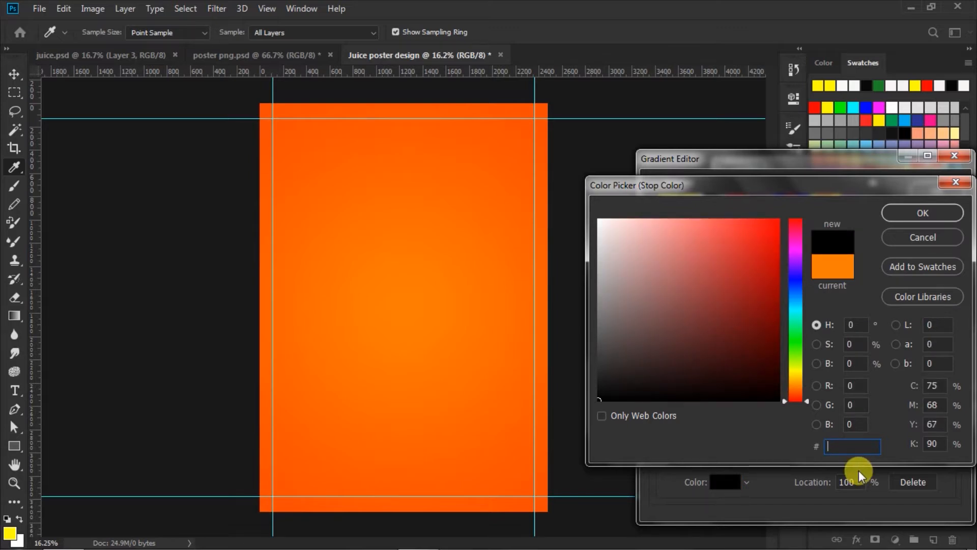
{"action": "type", "text": "f"}
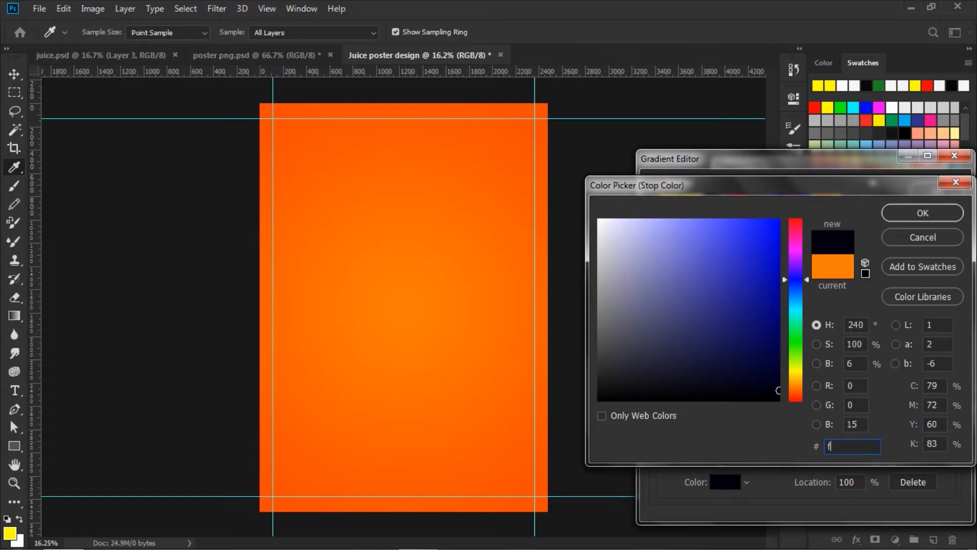
{"action": "type", "text": "c"}
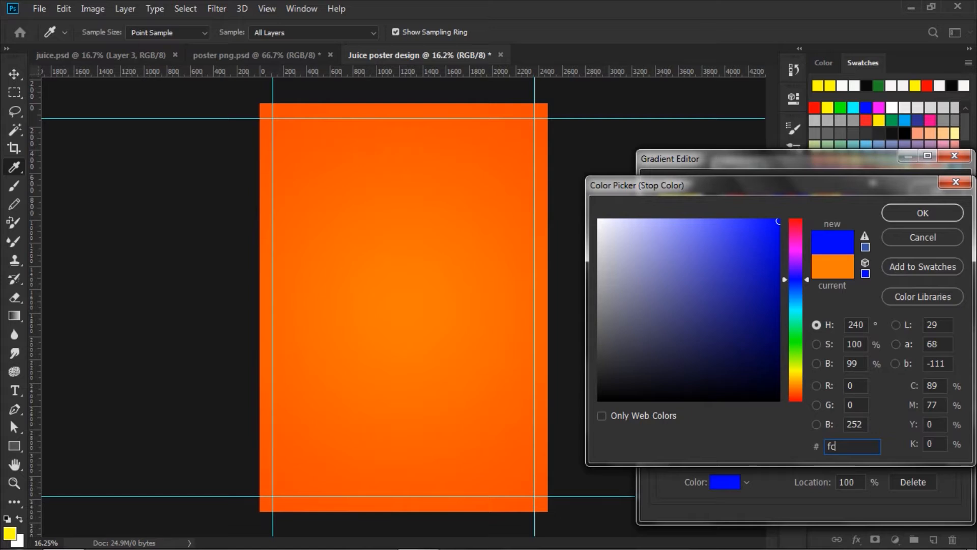
{"action": "type", "text": "a"}
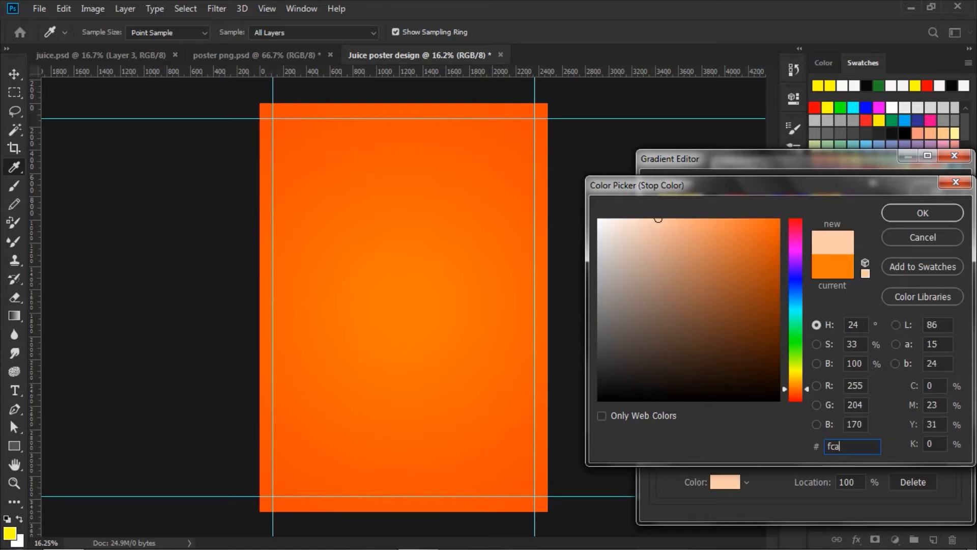
{"action": "type", "text": "3"}
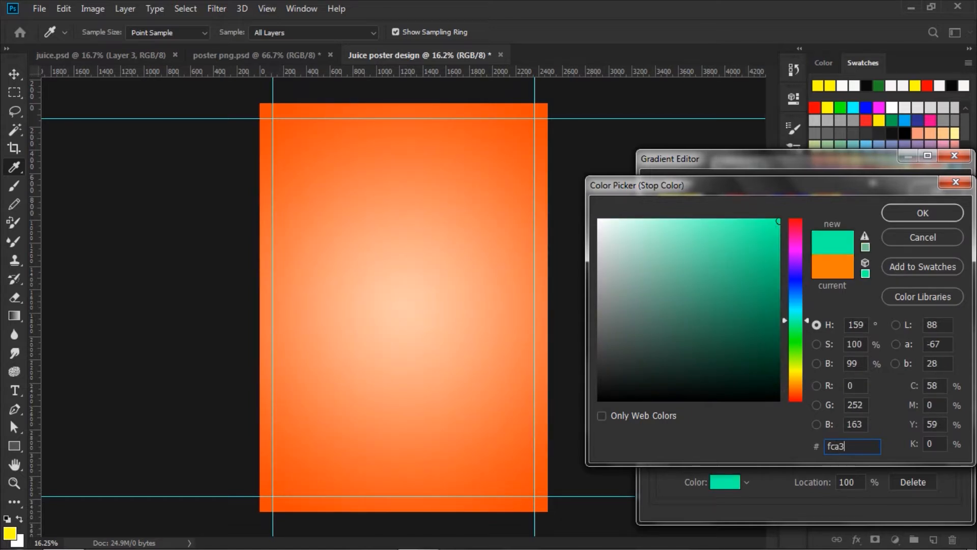
{"action": "type", "text": "00"}
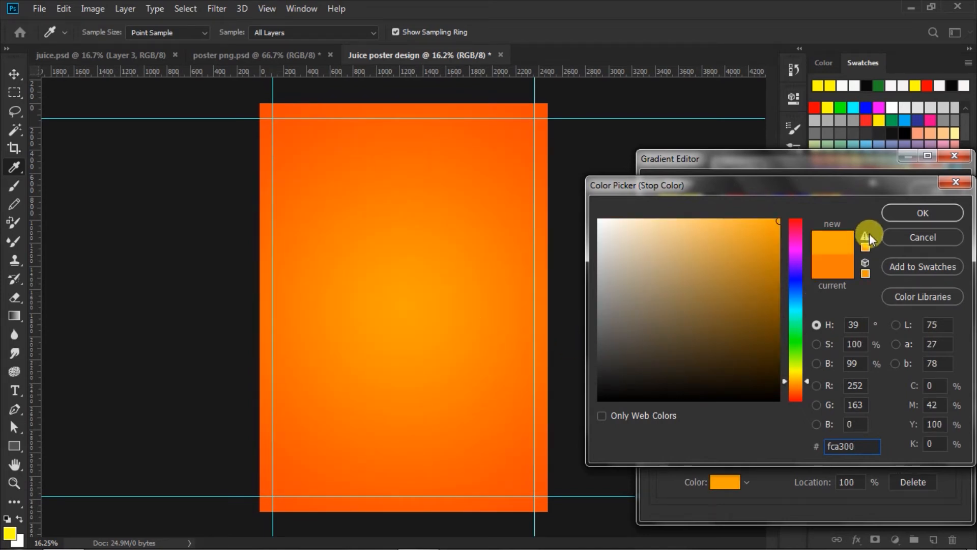
{"action": "left_click", "coordinate": [893, 212]}
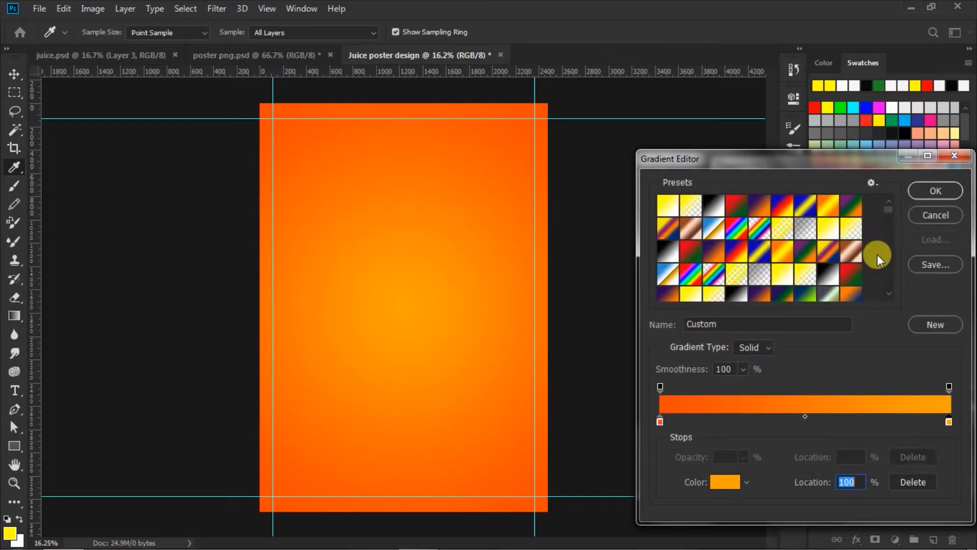
{"action": "left_click", "coordinate": [924, 193]}
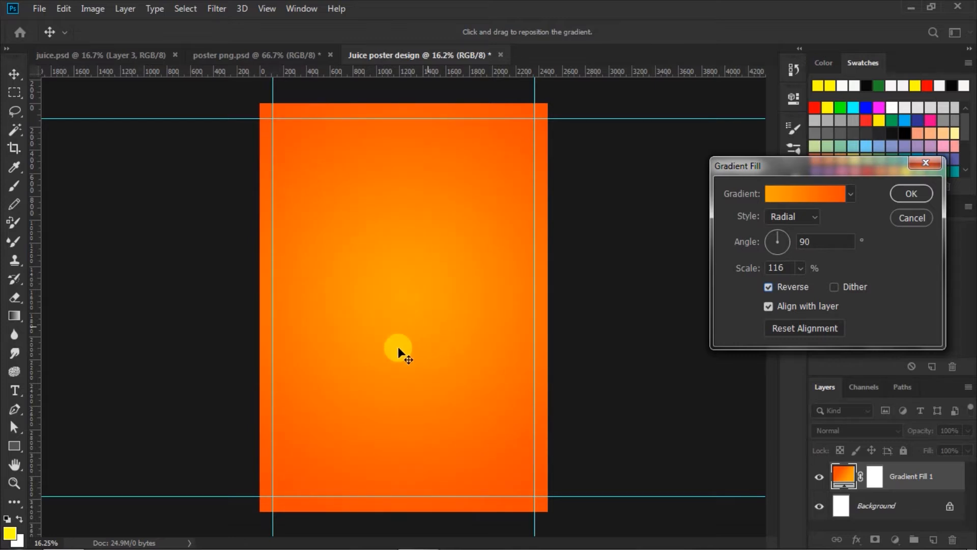
{"action": "left_click", "coordinate": [912, 194]}
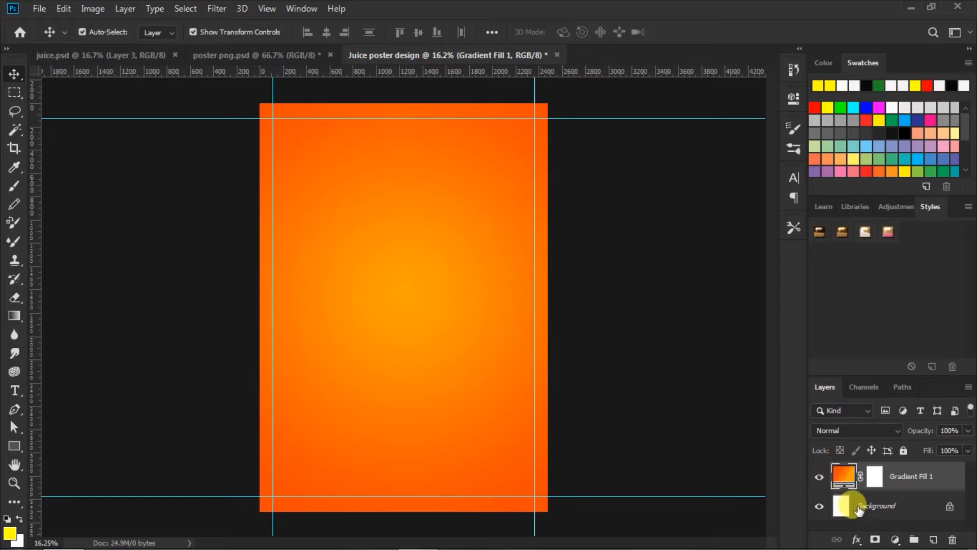
Add a Pattern fill layer above the gradient fill using the wavy blue, white and pink pattern.
{"action": "left_click", "coordinate": [896, 539]}
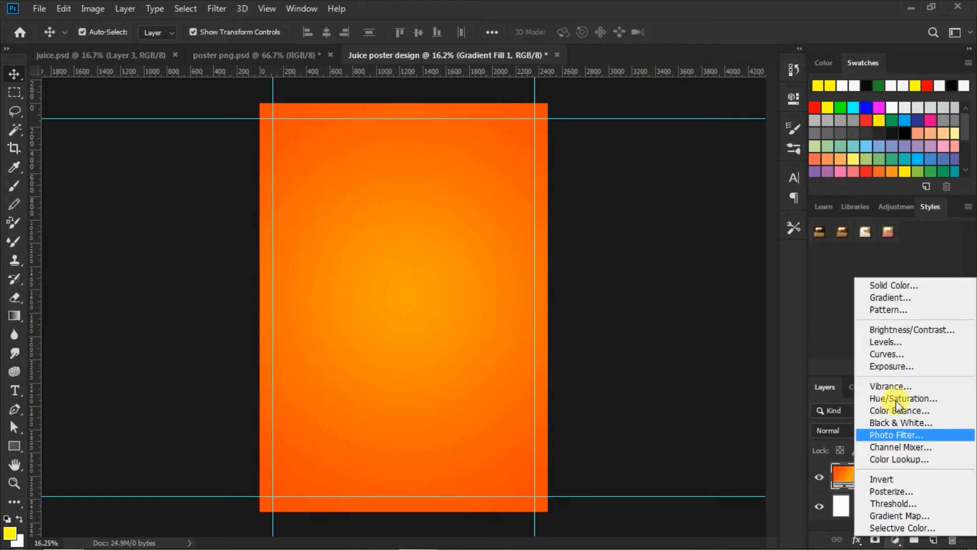
{"action": "left_click", "coordinate": [892, 310]}
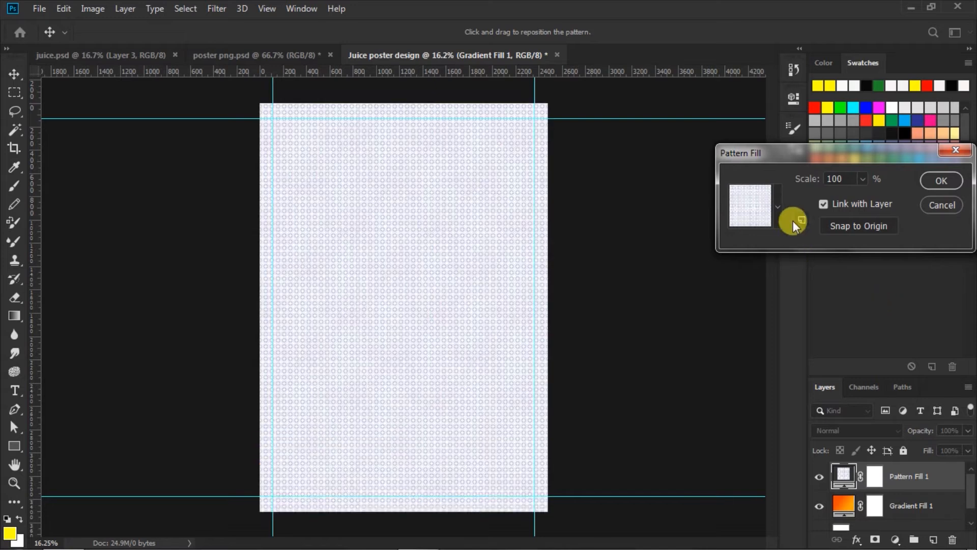
{"action": "left_click", "coordinate": [777, 206]}
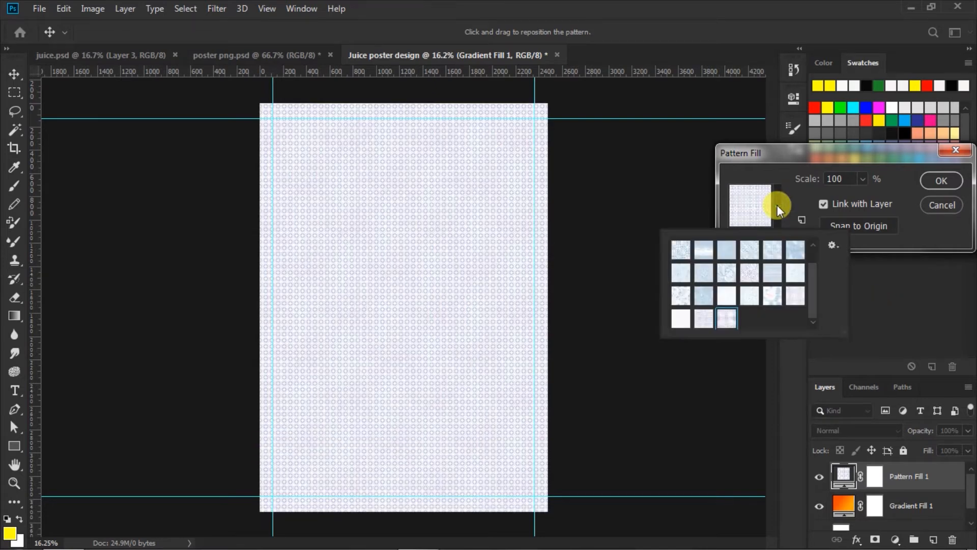
{"action": "left_click", "coordinate": [773, 296]}
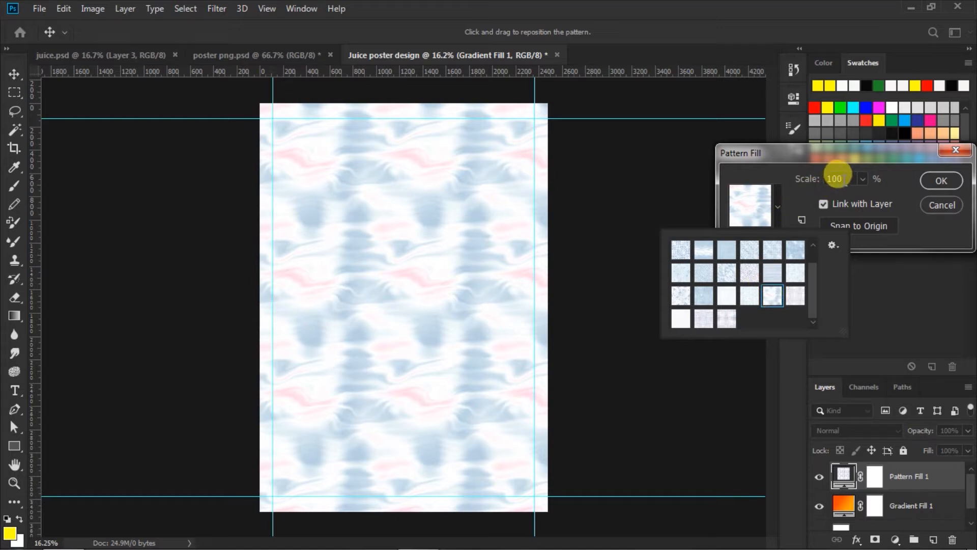
Set the pattern fill's scale to 750%, shift the pattern up and right on the canvas, and apply it.
{"action": "left_click", "coordinate": [836, 173]}
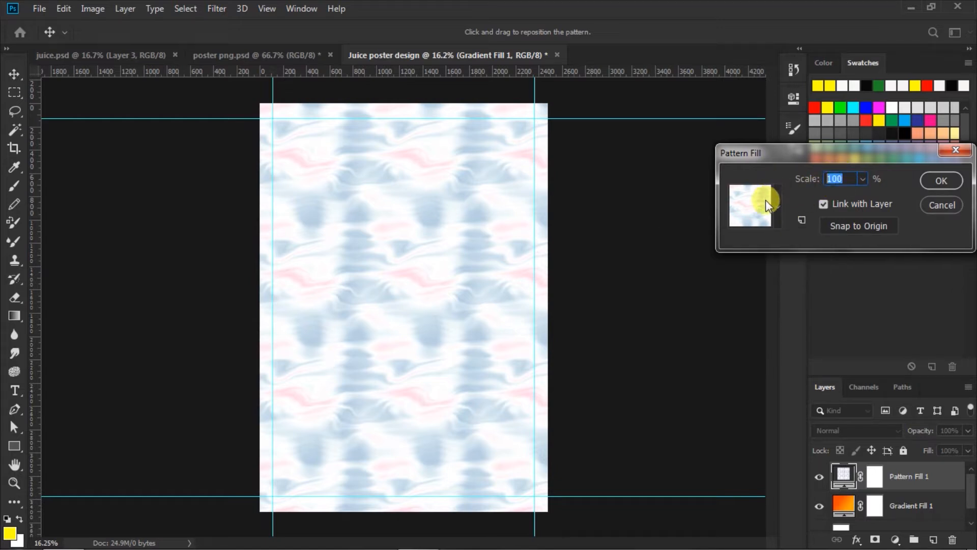
{"action": "type", "text": "7"}
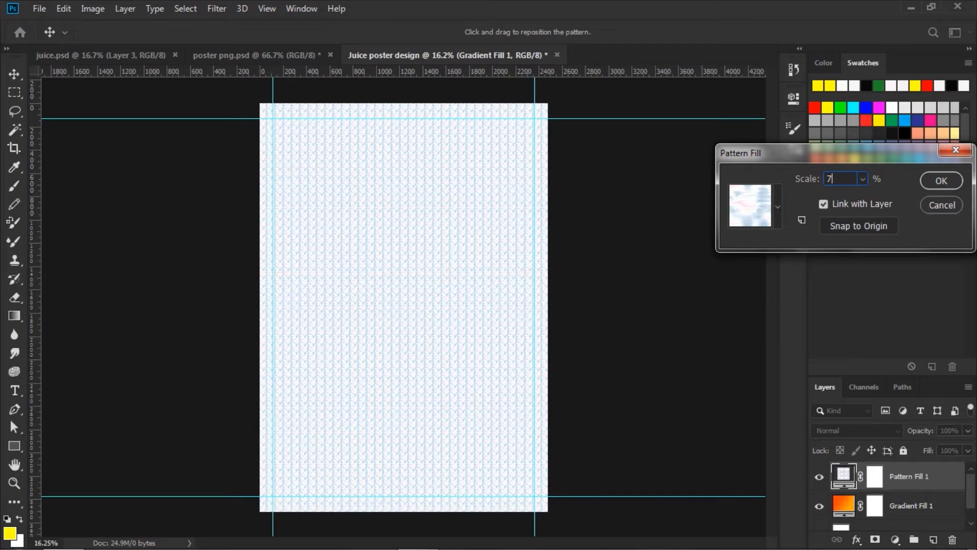
{"action": "type", "text": "50"}
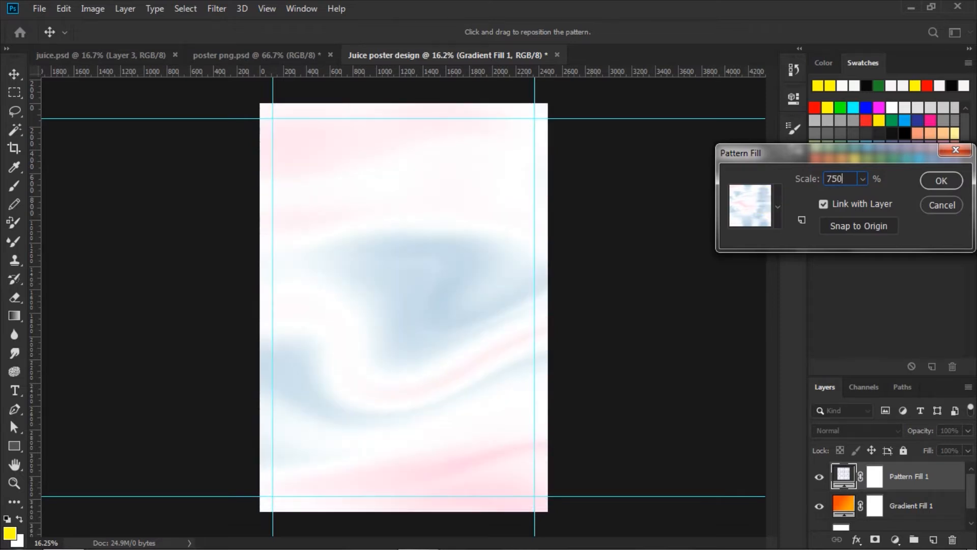
{"action": "left_click", "coordinate": [768, 205]}
{"action": "left_click_drag", "start_coordinate": [464, 310], "coordinate": [505, 268]}
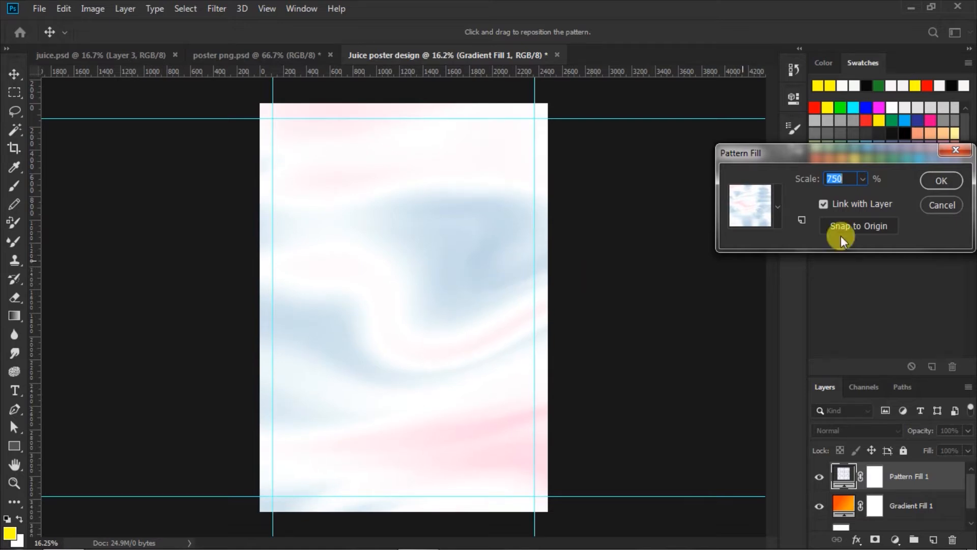
{"action": "left_click", "coordinate": [930, 180]}
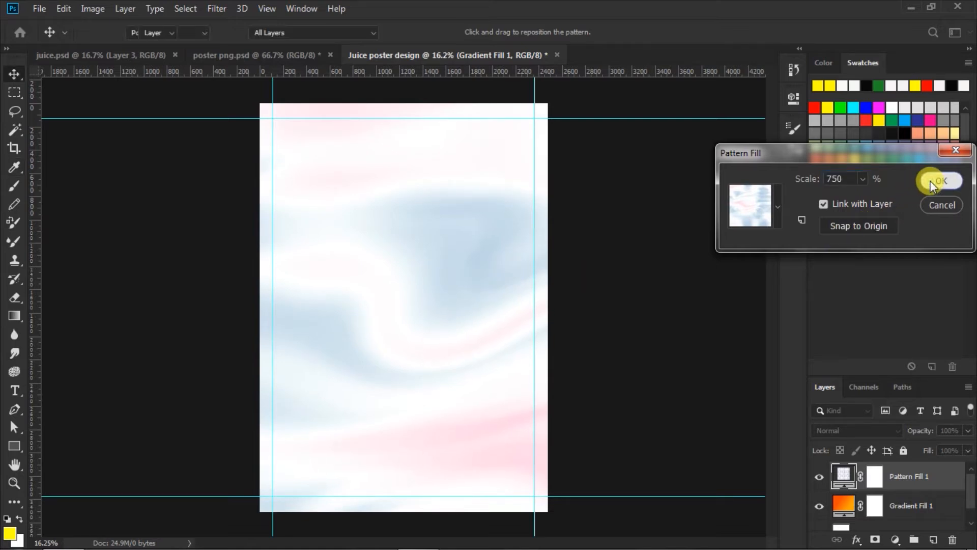
Set the pattern fill layer's blend mode to Divide and deselect the layer.
{"action": "left_click", "coordinate": [897, 431]}
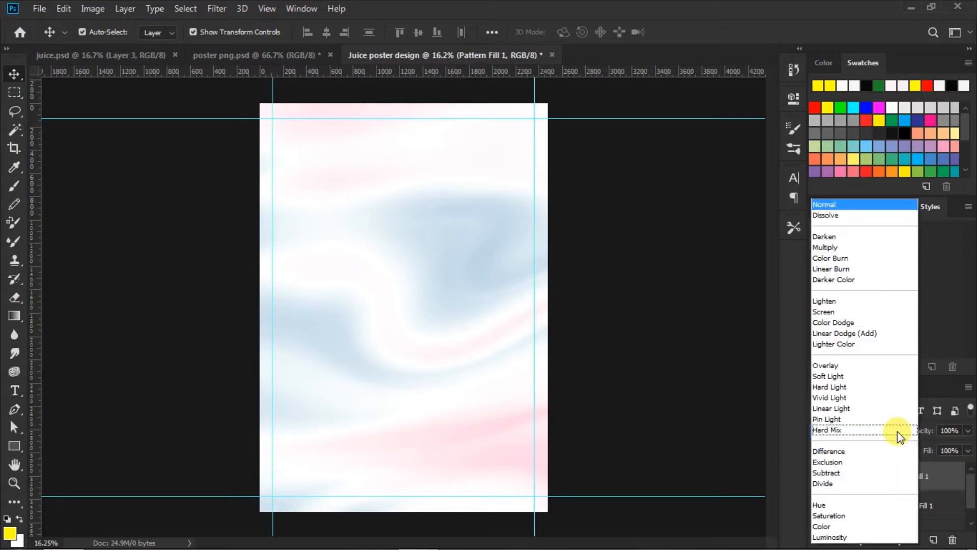
{"action": "left_click", "coordinate": [830, 484]}
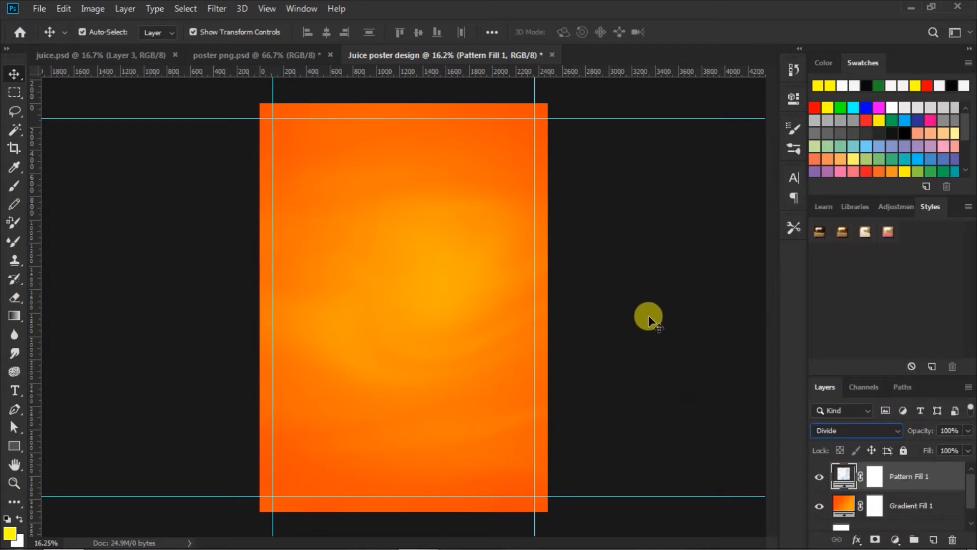
{"action": "left_click", "coordinate": [666, 291]}
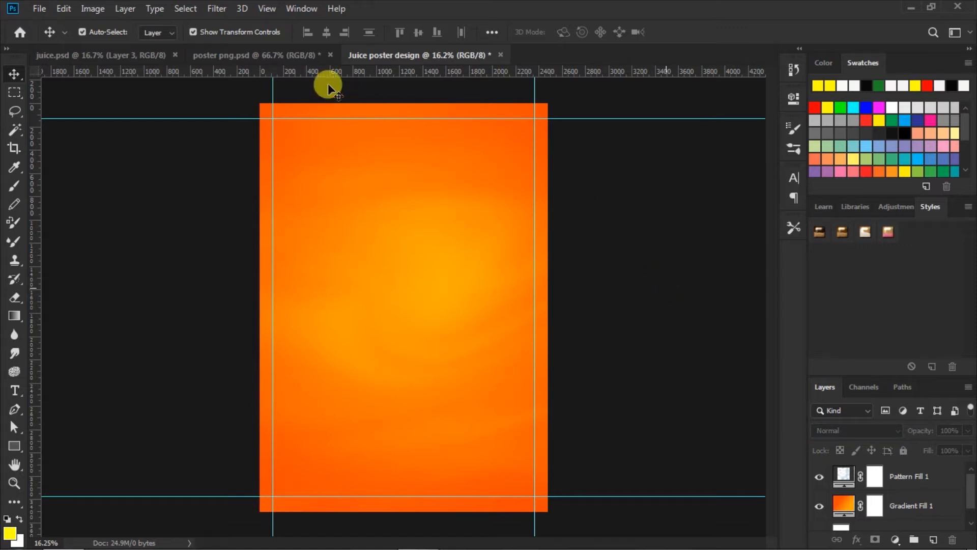
Copy the juice bottle layer from poster png.psd into Juice poster design and place it in the poster's lower middle.
{"action": "left_click", "coordinate": [280, 54]}
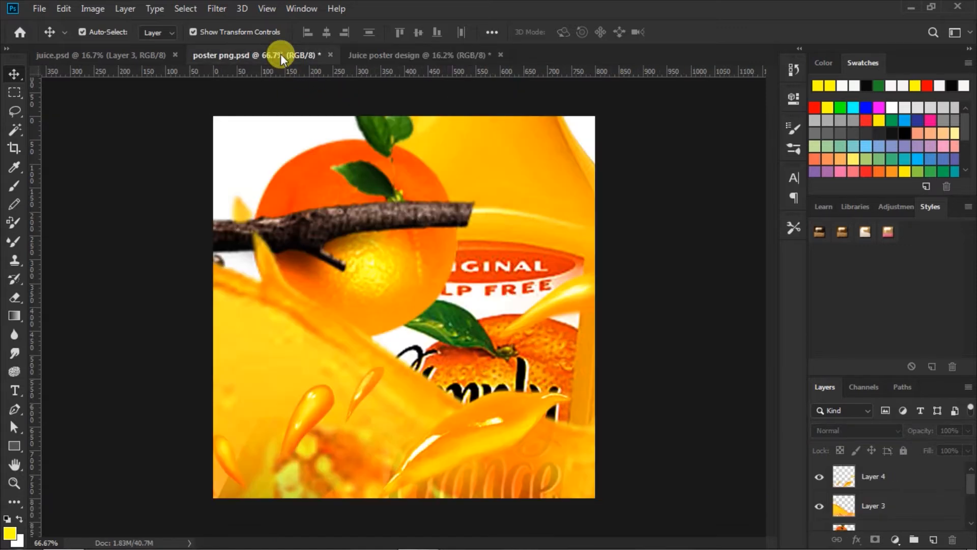
{"action": "left_click", "coordinate": [510, 195]}
{"action": "left_click_drag", "start_coordinate": [513, 178], "coordinate": [410, 315]}
{"action": "left_click_drag", "start_coordinate": [486, 329], "coordinate": [465, 346]}
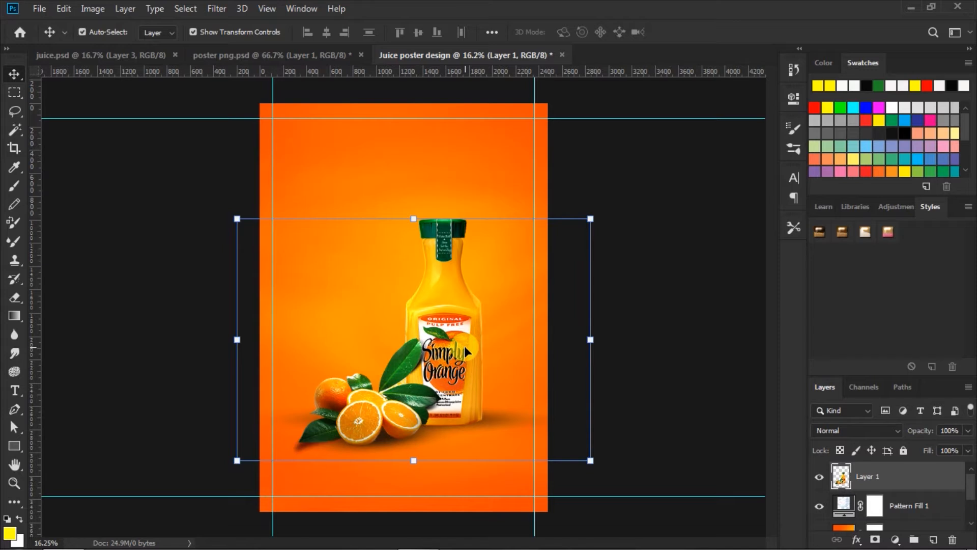
{"action": "left_click", "coordinate": [711, 353]}
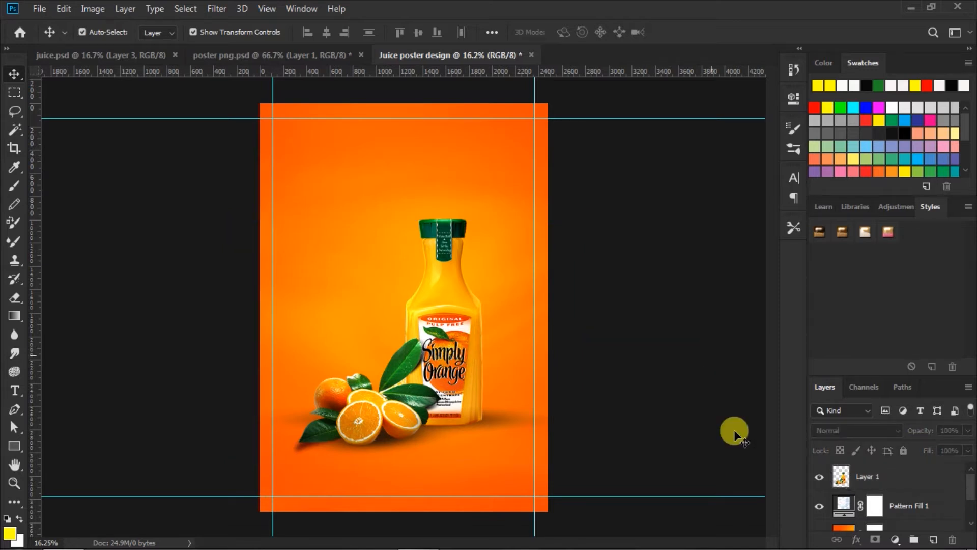
Copy the orange branch layer from poster png.psd into the poster above Pattern Fill 1, positioning its branches behind the bottle.
{"action": "left_click", "coordinate": [843, 504]}
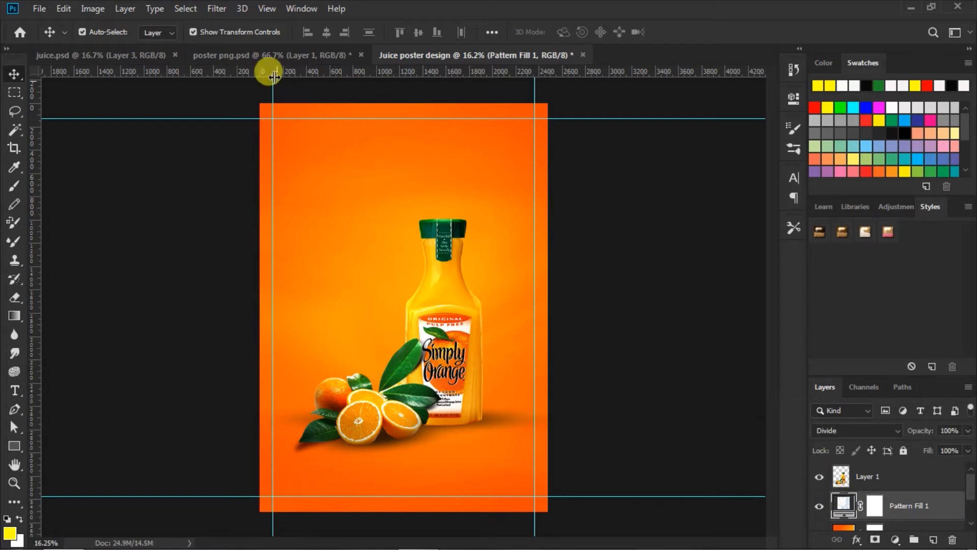
{"action": "left_click", "coordinate": [260, 56]}
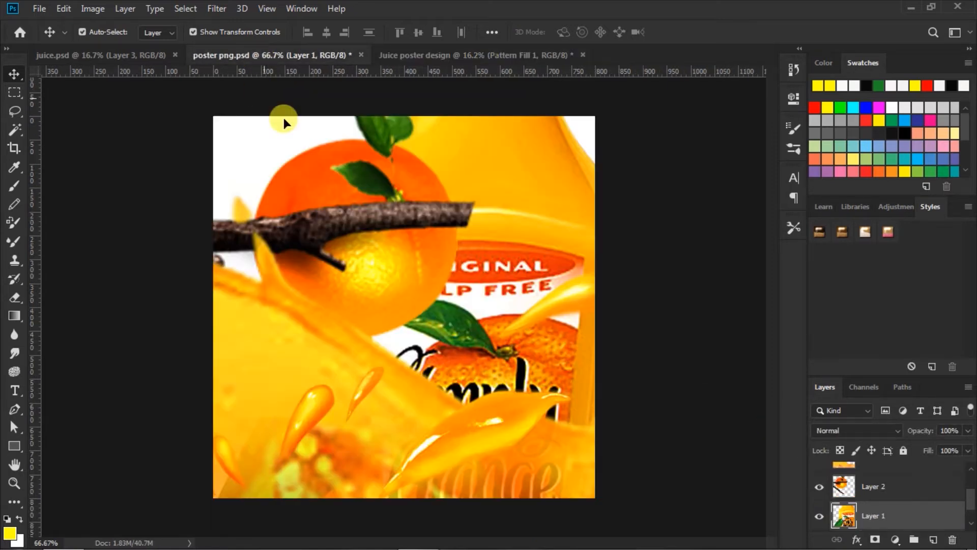
{"action": "left_click", "coordinate": [409, 176]}
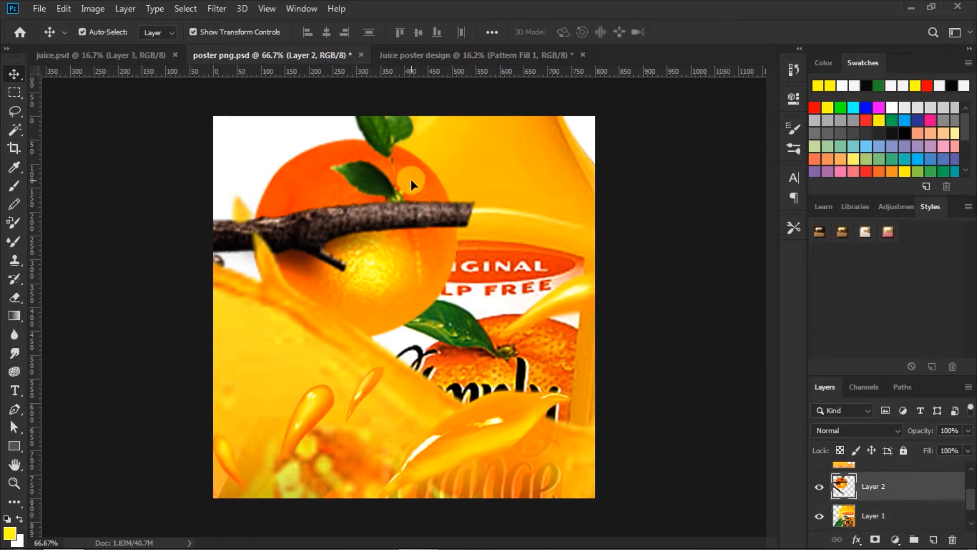
{"action": "left_click_drag", "start_coordinate": [411, 179], "coordinate": [407, 112]}
{"action": "left_click_drag", "start_coordinate": [377, 181], "coordinate": [377, 181]}
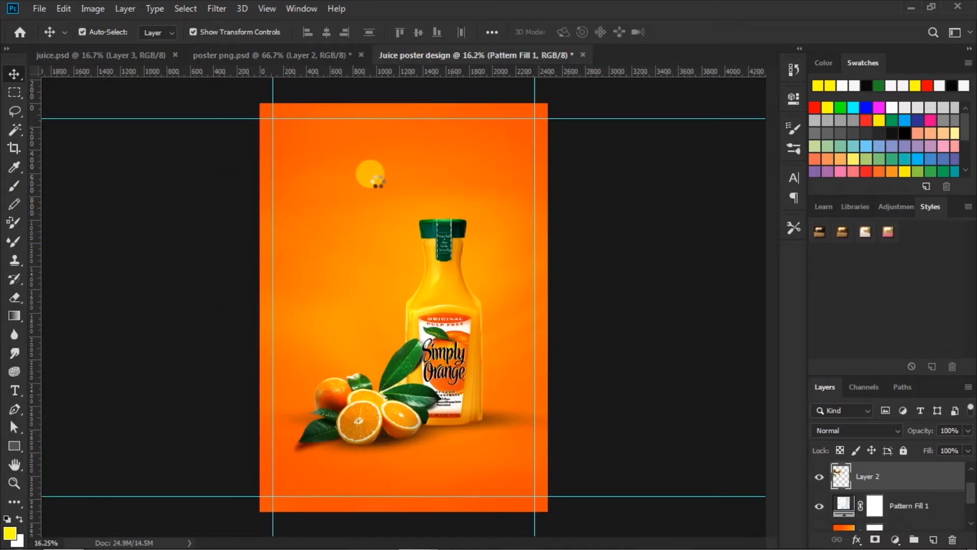
{"action": "left_click_drag", "start_coordinate": [329, 216], "coordinate": [343, 268]}
Move the juice bottle layer slightly left and about 96 px down on the poster.
{"action": "left_click_drag", "start_coordinate": [427, 300], "coordinate": [434, 316]}
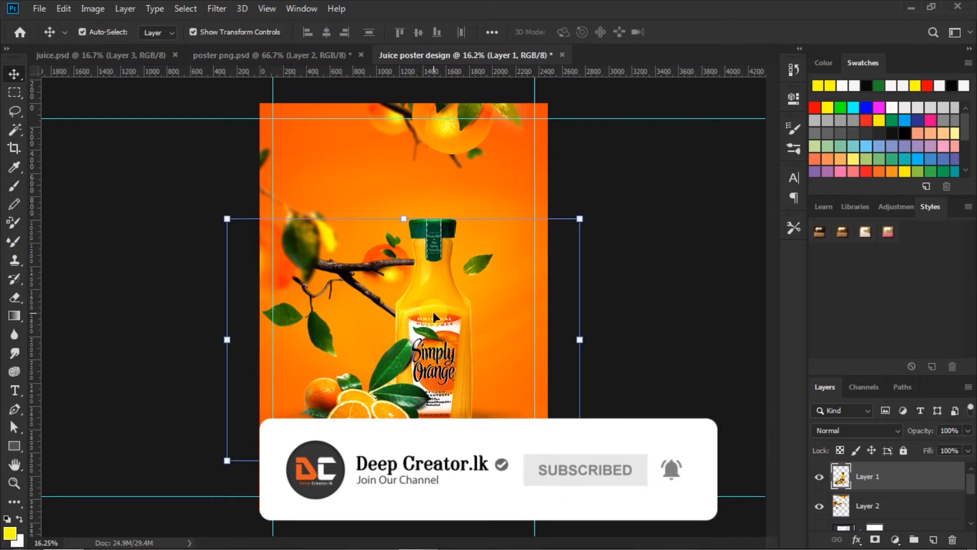
{"action": "left_click_drag", "start_coordinate": [448, 341], "coordinate": [450, 350]}
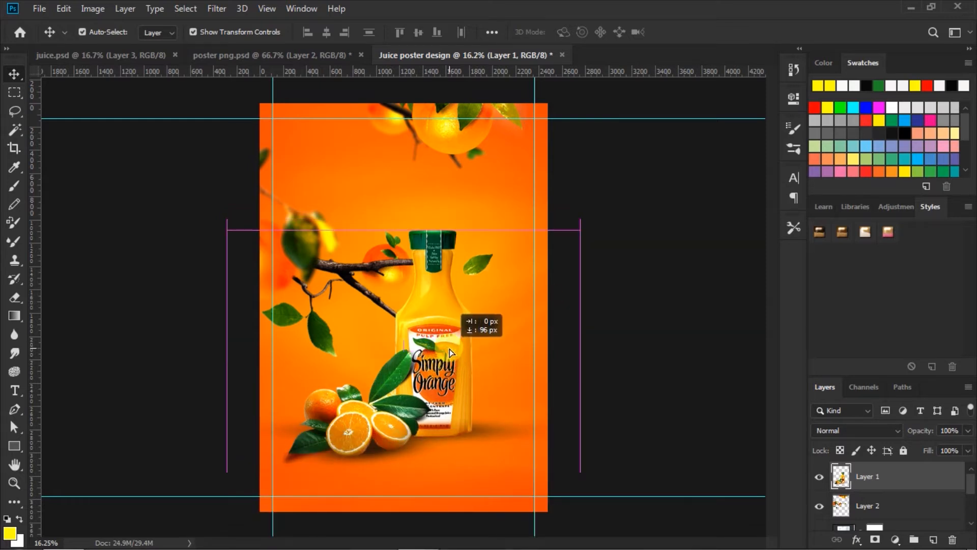
{"action": "left_click_drag", "start_coordinate": [450, 352], "coordinate": [450, 352]}
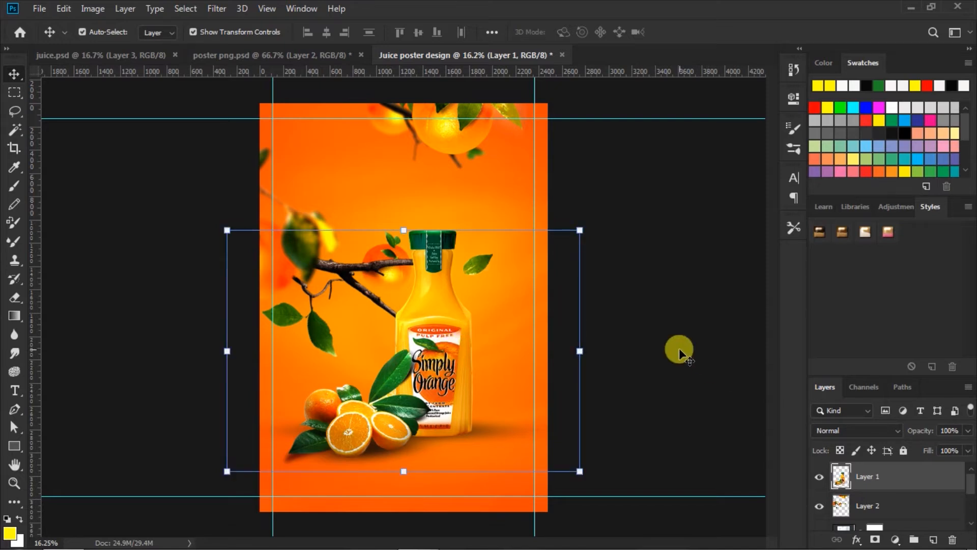
{"action": "left_click", "coordinate": [680, 348]}
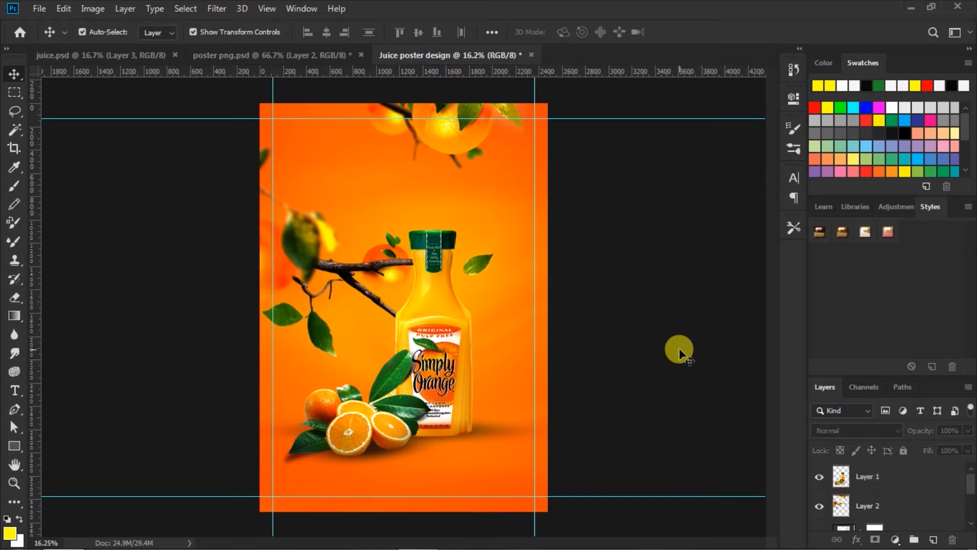
Copy the juice splash layer from poster png.psd into the poster above Layer 2, placing it behind the bottle and oranges.
{"action": "left_click", "coordinate": [840, 507]}
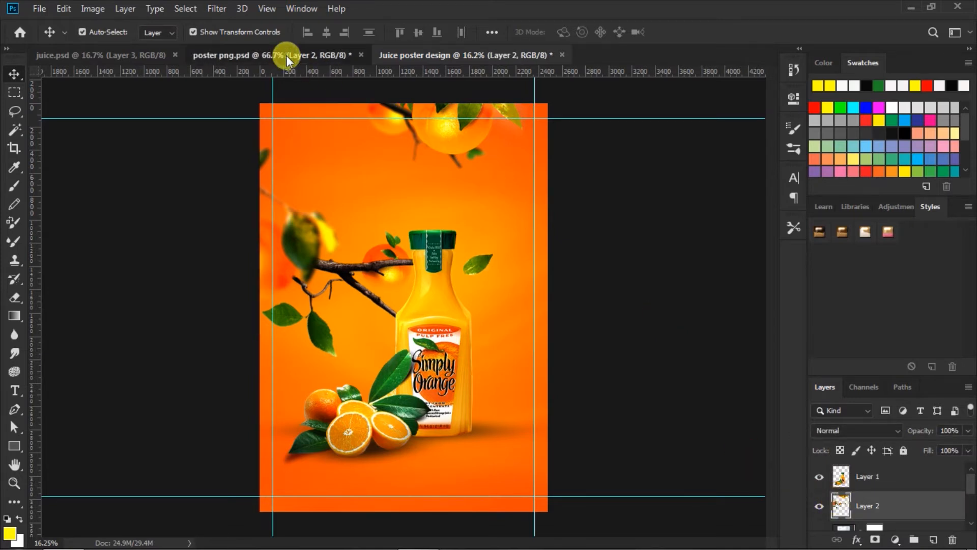
{"action": "left_click", "coordinate": [286, 56]}
{"action": "left_click", "coordinate": [269, 281]}
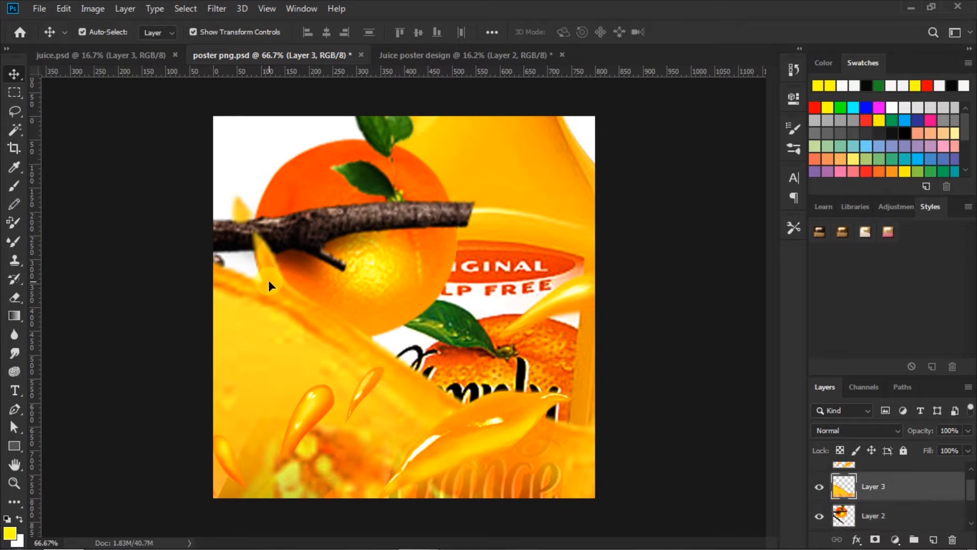
{"action": "left_click_drag", "start_coordinate": [268, 280], "coordinate": [360, 347]}
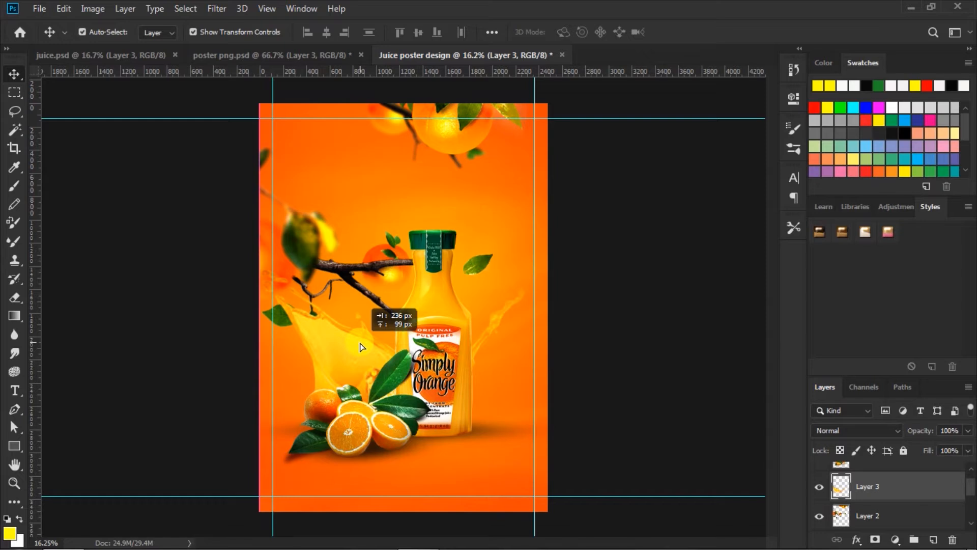
{"action": "left_click_drag", "start_coordinate": [359, 347], "coordinate": [360, 347]}
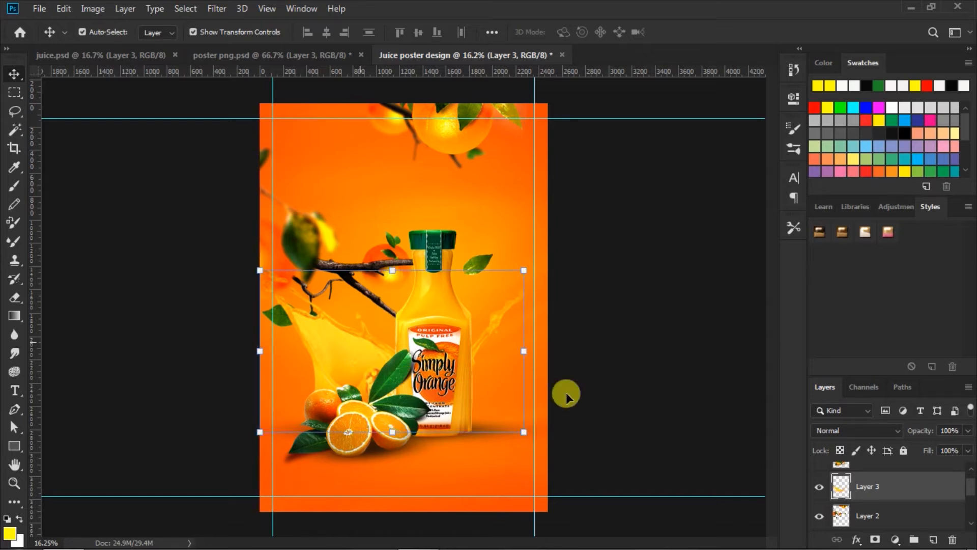
{"action": "left_click", "coordinate": [651, 359]}
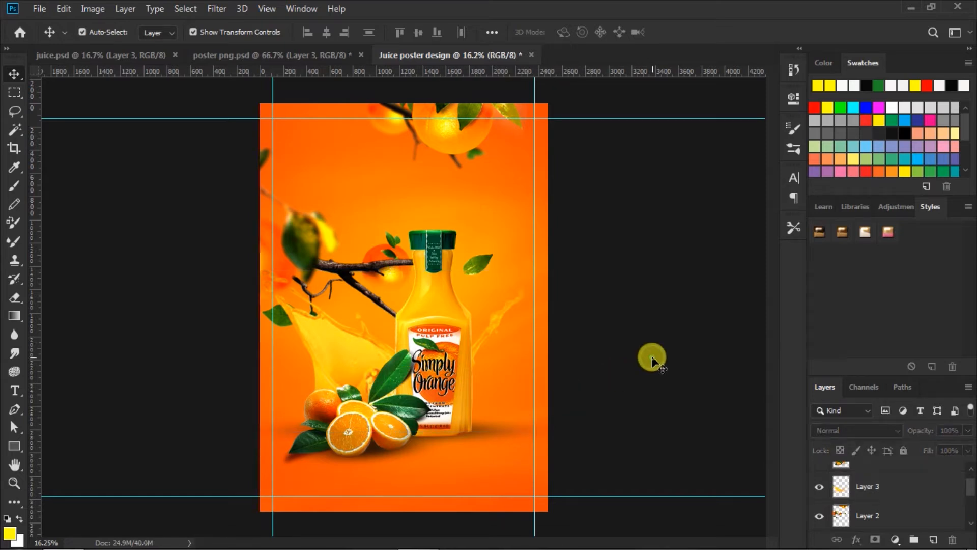
Copy the small juice drops layer from poster png.psd into the poster above Layer 1, placing it over the oranges and the bottle label.
{"action": "scroll", "coordinate": [839, 483], "scroll_direction": "up", "scroll_amount": 1}
{"action": "left_click", "coordinate": [841, 481]}
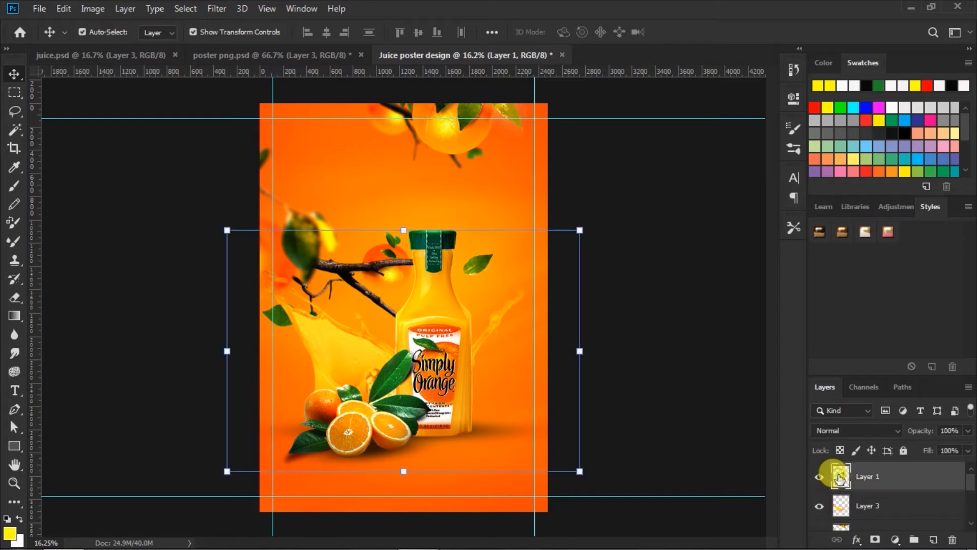
{"action": "left_click", "coordinate": [328, 56]}
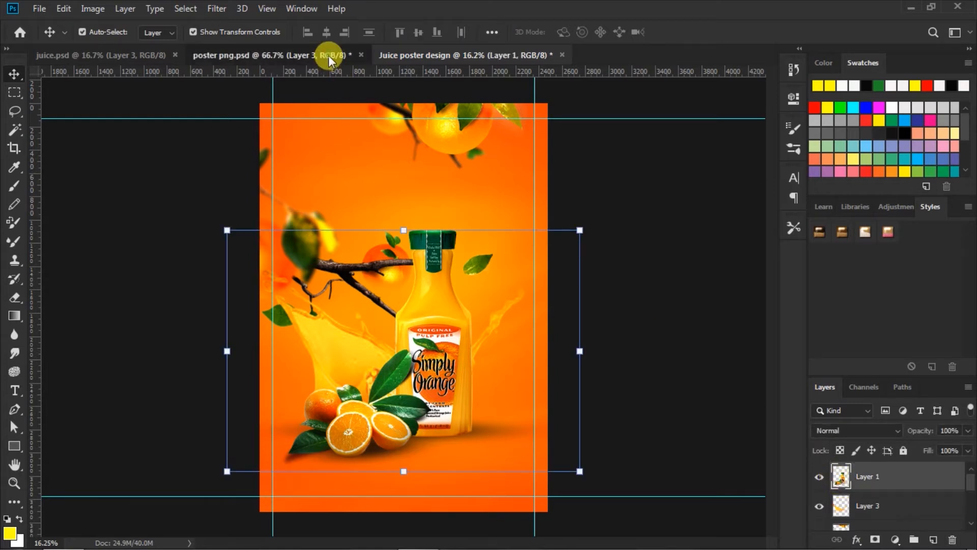
{"action": "left_click_drag", "start_coordinate": [316, 394], "coordinate": [361, 288]}
{"action": "left_click_drag", "start_coordinate": [364, 363], "coordinate": [413, 408]}
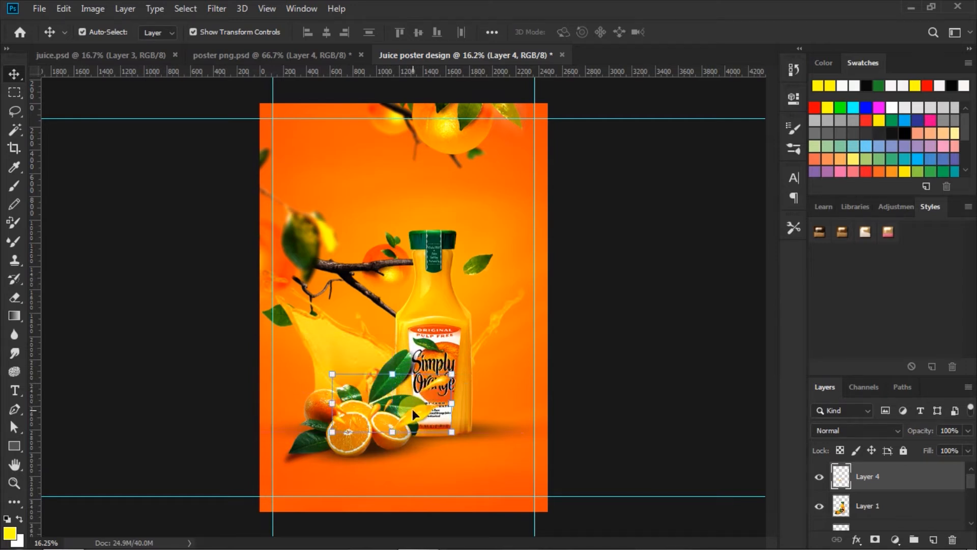
{"action": "left_click", "coordinate": [652, 301]}
Add a new empty layer above Pattern Fill 1 and use yellow ffff00 as the foreground color.
{"action": "scroll", "coordinate": [848, 471], "scroll_direction": "down", "scroll_amount": 3}
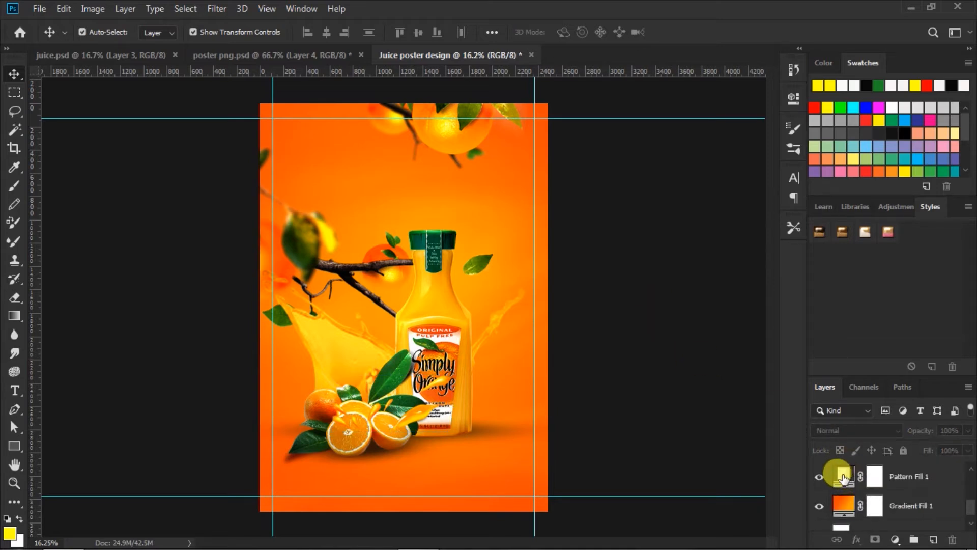
{"action": "left_click", "coordinate": [844, 477]}
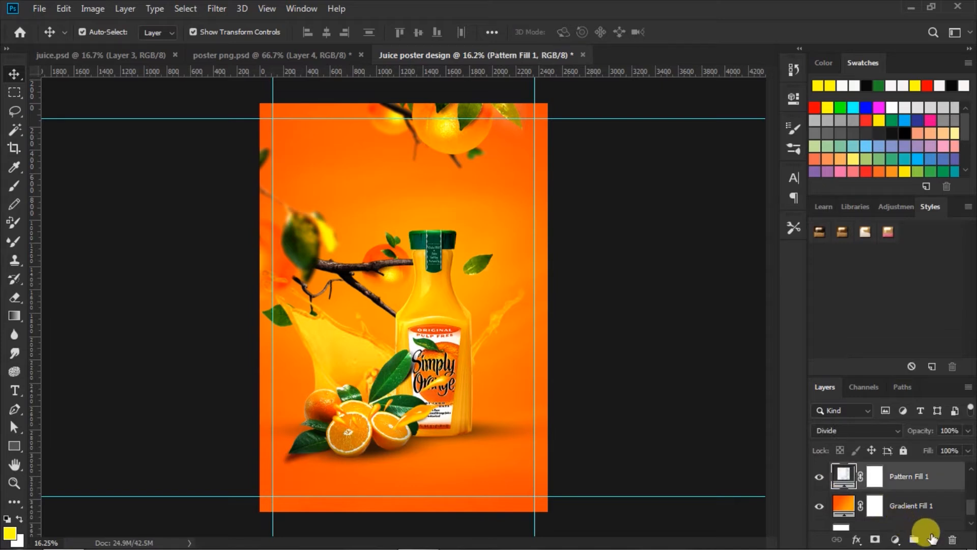
{"action": "left_click", "coordinate": [935, 540]}
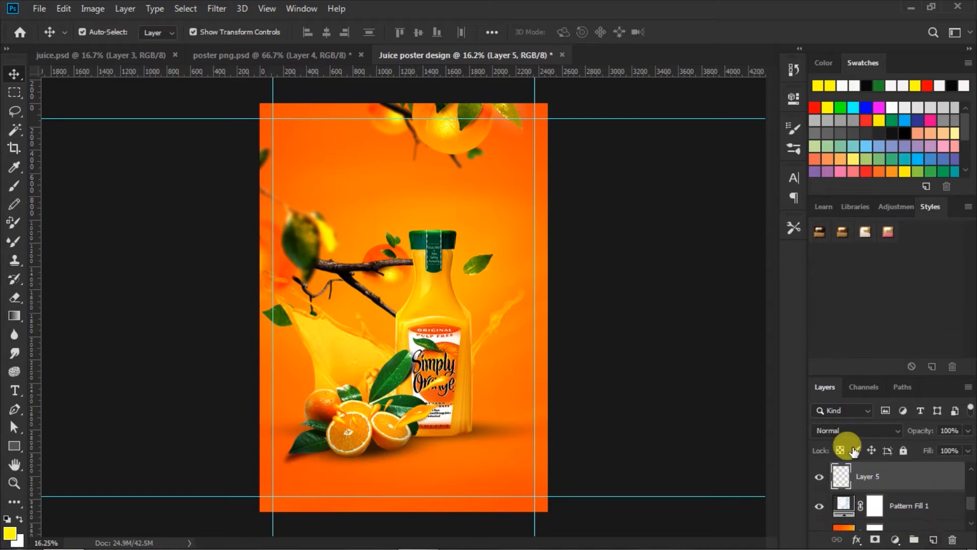
{"action": "key", "text": "i"}
{"action": "left_click", "coordinate": [11, 533]}
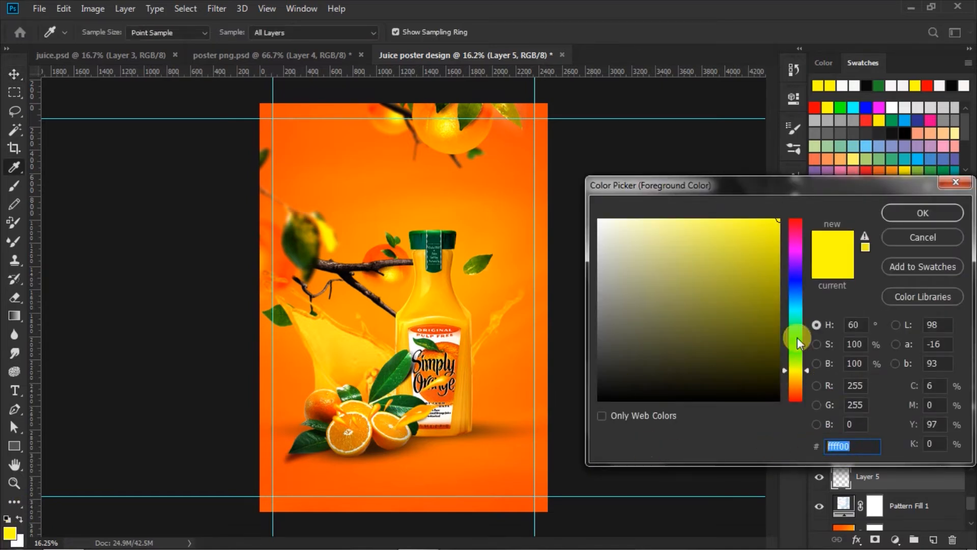
{"action": "left_click", "coordinate": [903, 215]}
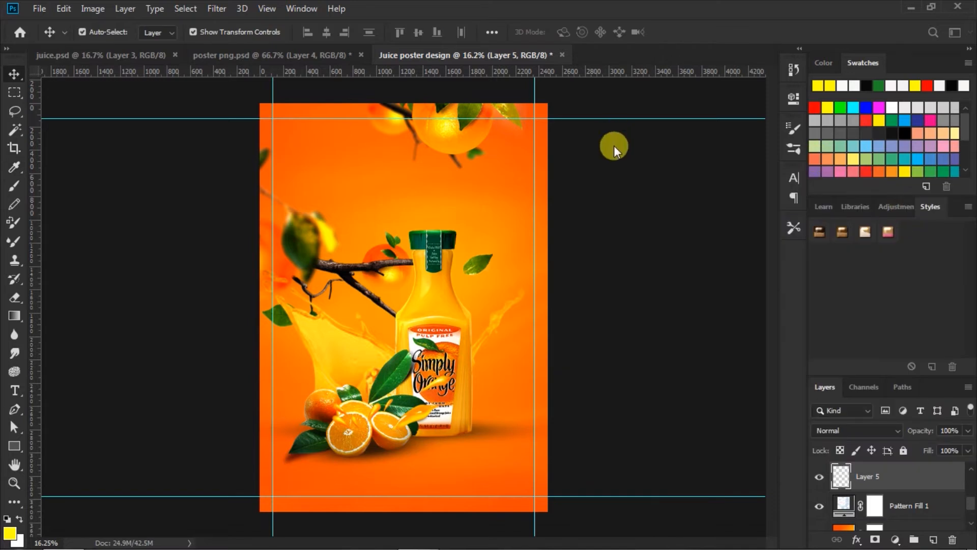
Paint a large yellow cloud behind the bottle on Layer 5 with the cloudtry1 1 brush at 3700 px.
{"action": "left_click", "coordinate": [11, 188]}
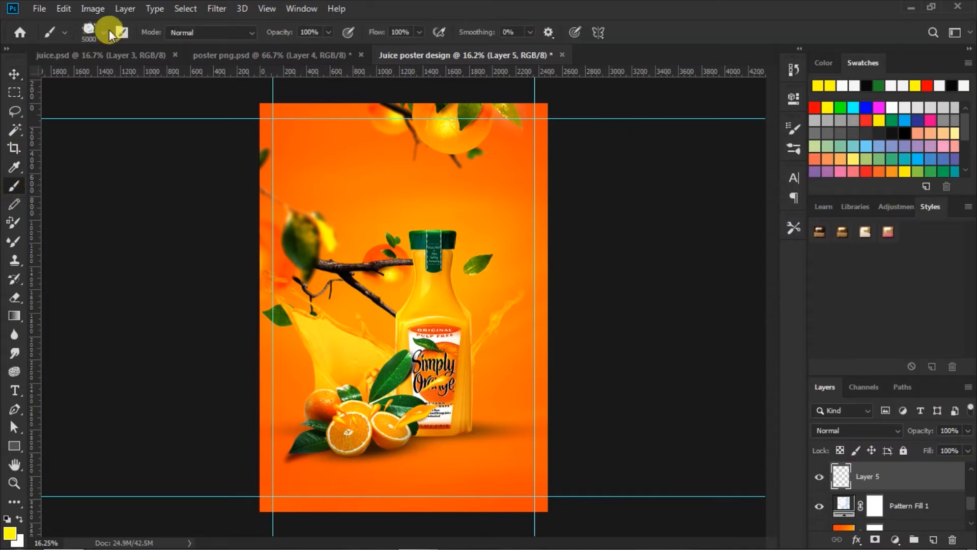
{"action": "left_click", "coordinate": [106, 33]}
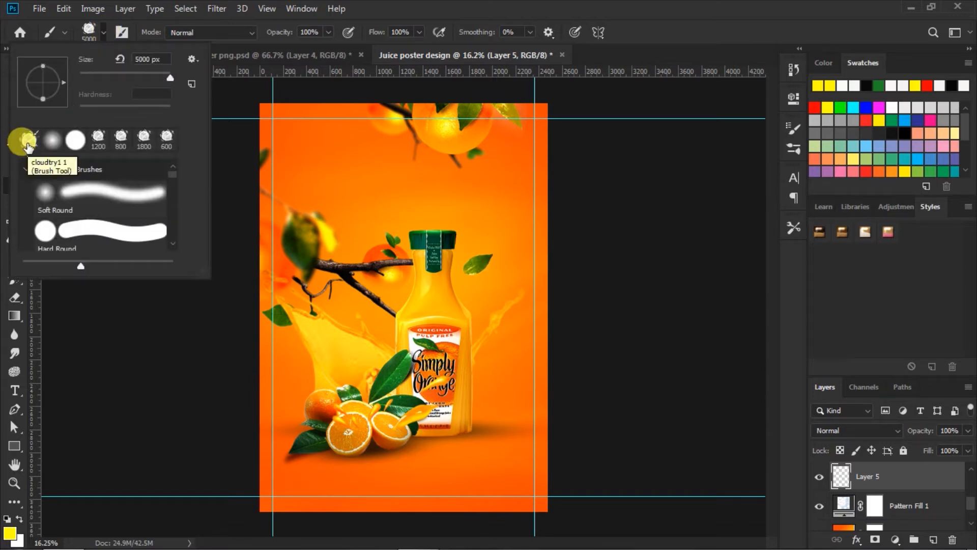
{"action": "left_click", "coordinate": [105, 34]}
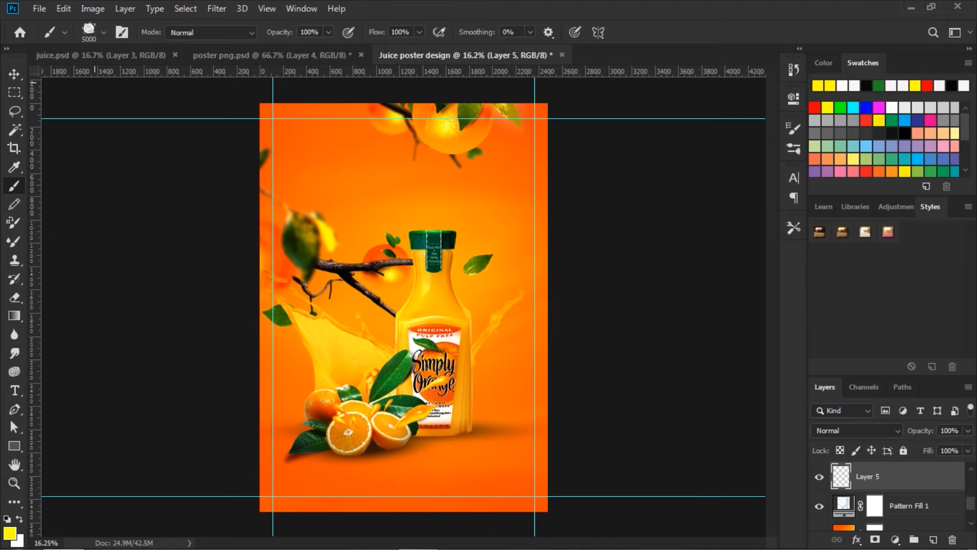
{"action": "key", "text": "bracketleft"}
{"action": "key", "text": "bracketleft"}
{"action": "key", "text": "bracketleft"}
{"action": "key", "text": "bracketleft"}
{"action": "key", "text": "bracketleft"}
{"action": "key", "text": "bracketleft"}
{"action": "key", "text": "bracketleft"}
{"action": "key", "text": "bracketleft"}
{"action": "key", "text": "bracketleft"}
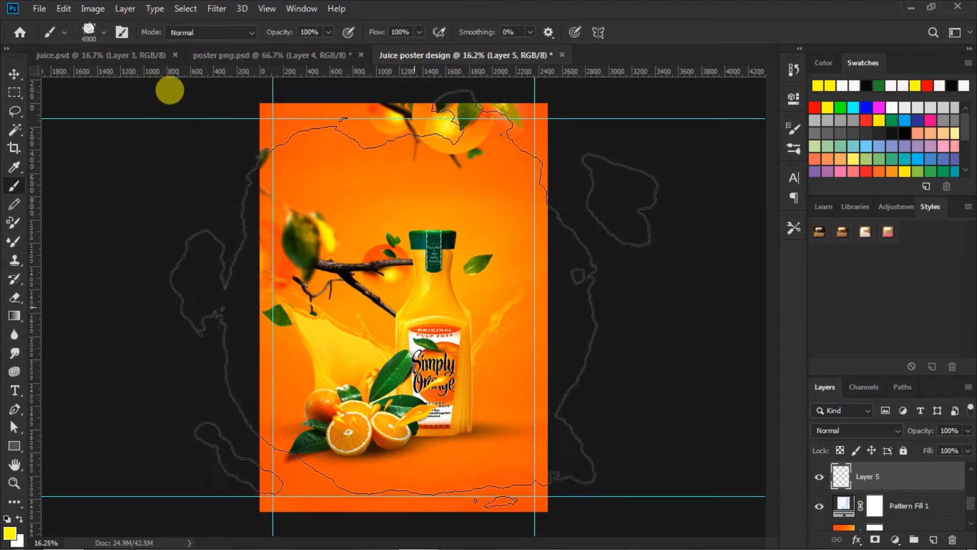
{"action": "key", "text": "bracketleft"}
{"action": "key", "text": "bracketleft"}
{"action": "key", "text": "bracketleft"}
{"action": "key", "text": "bracketleft"}
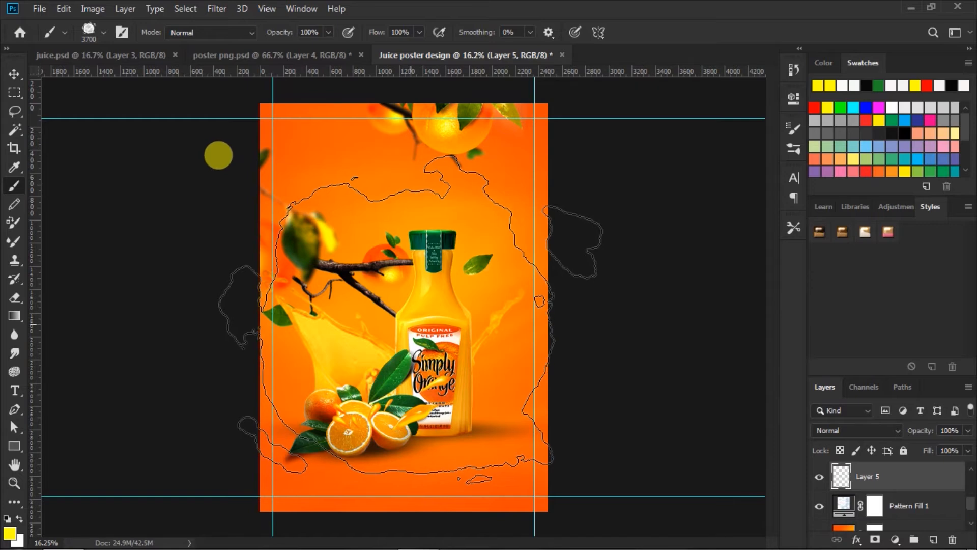
{"action": "left_click", "coordinate": [411, 319]}
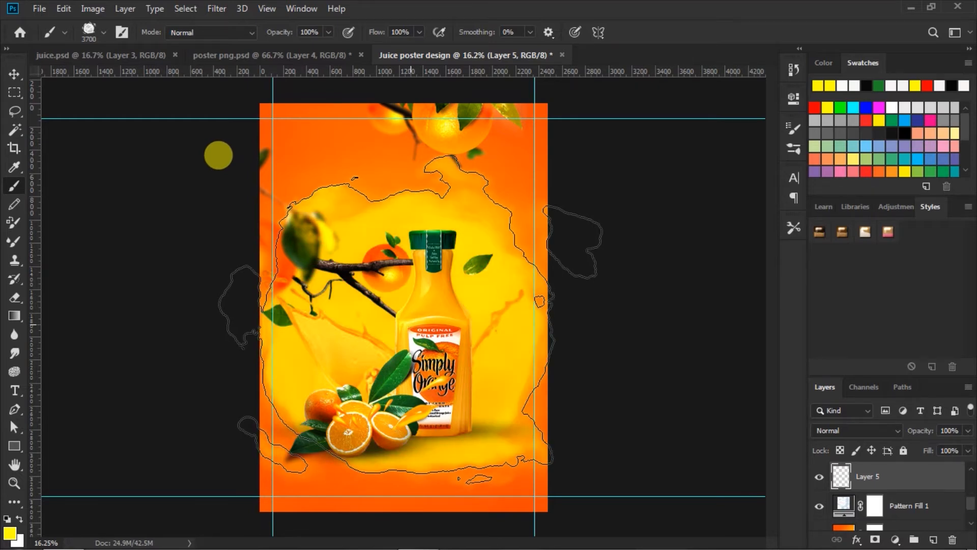
Reduce the cloud brush to 2300 px and paint more yellow clouds on Layer 5 in the poster's upper-right area and around the bottle.
{"action": "key", "text": "bracketleft"}
{"action": "key", "text": "bracketleft"}
{"action": "key", "text": "bracketleft"}
{"action": "key", "text": "bracketleft"}
{"action": "key", "text": "bracketleft"}
{"action": "key", "text": "bracketleft"}
{"action": "key", "text": "bracketleft"}
{"action": "key", "text": "bracketleft"}
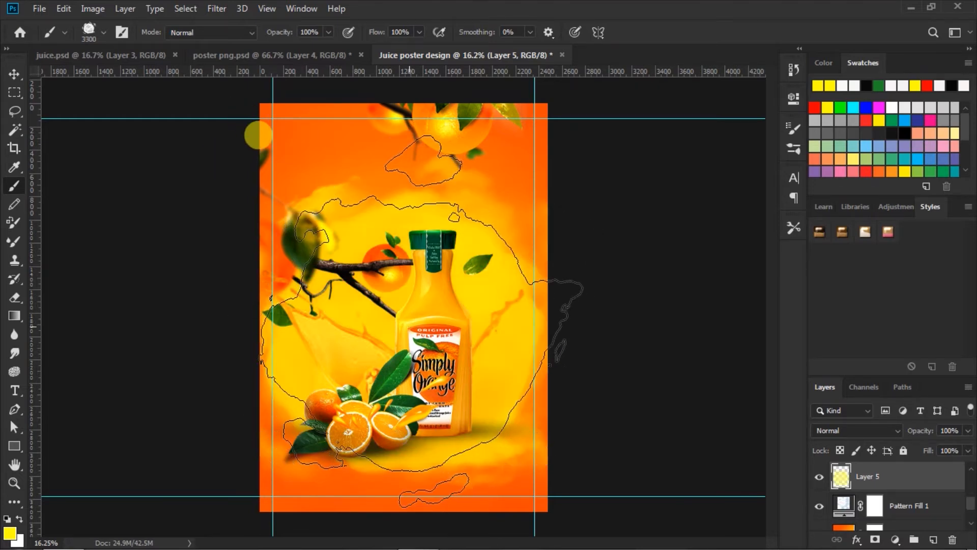
{"action": "key", "text": "bracketleft"}
{"action": "key", "text": "bracketleft"}
{"action": "key", "text": "bracketleft"}
{"action": "key", "text": "bracketleft"}
{"action": "key", "text": "bracketleft"}
{"action": "key", "text": "bracketleft"}
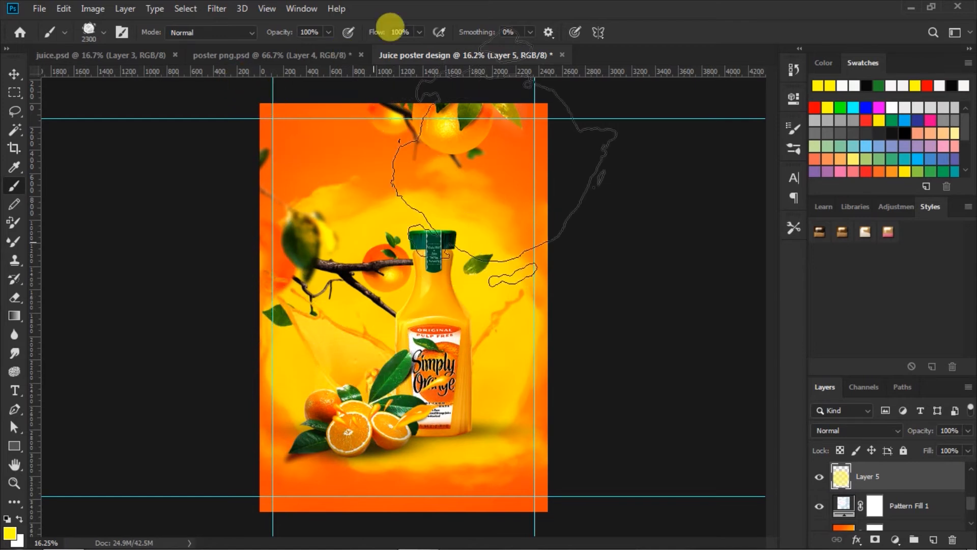
{"action": "left_click", "coordinate": [504, 138]}
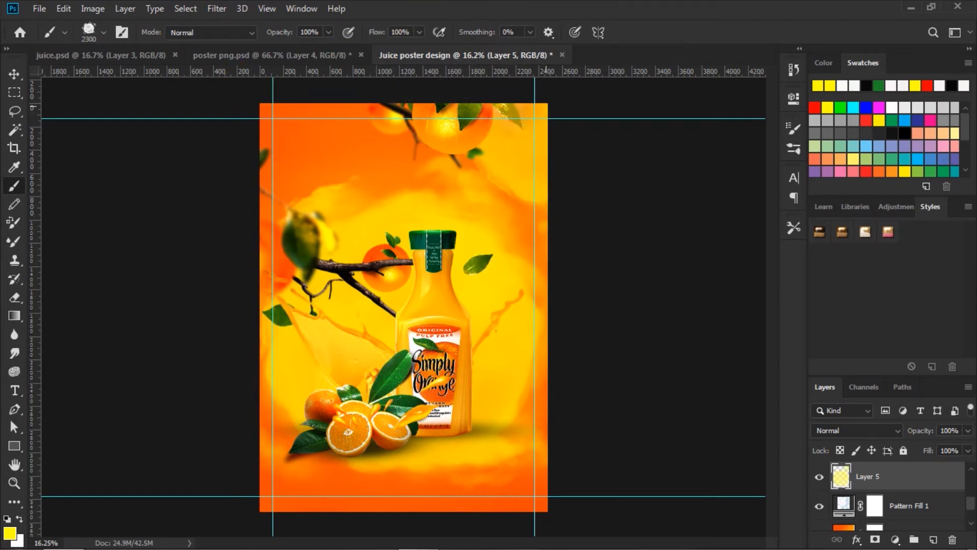
{"action": "left_click", "coordinate": [358, 259]}
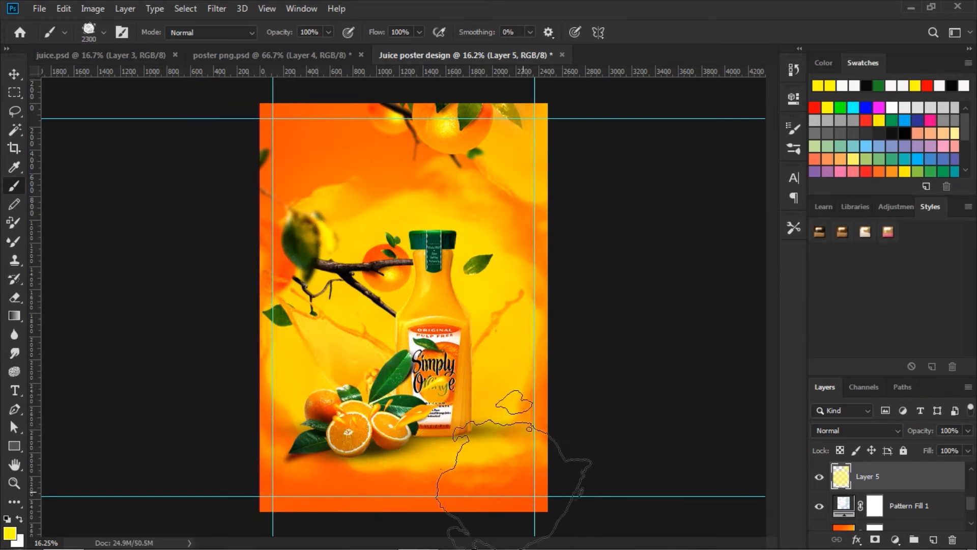
Apply a Motion Blur with a 55° angle and 935-pixel distance to Layer 5, and set its blend mode to Soft Light.
{"action": "left_click", "coordinate": [15, 74]}
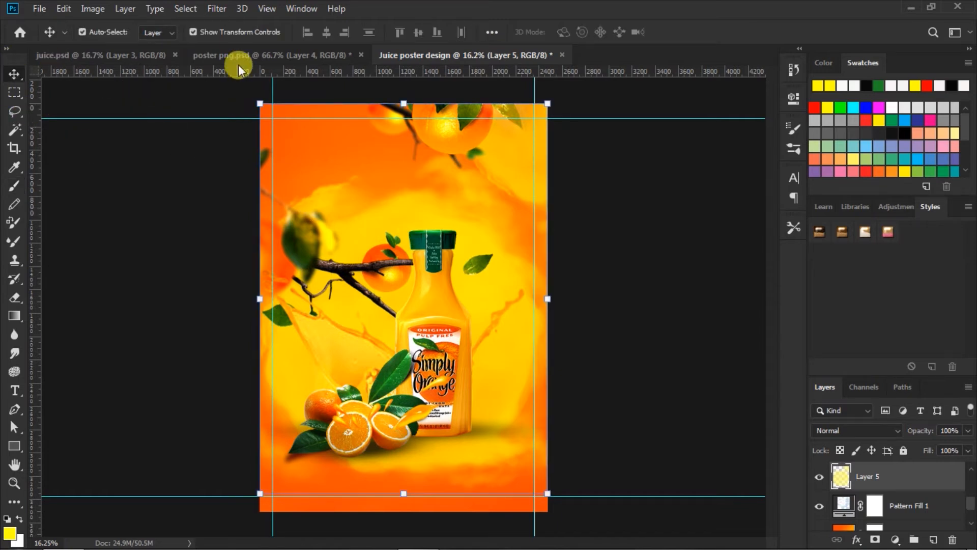
{"action": "left_click", "coordinate": [217, 10]}
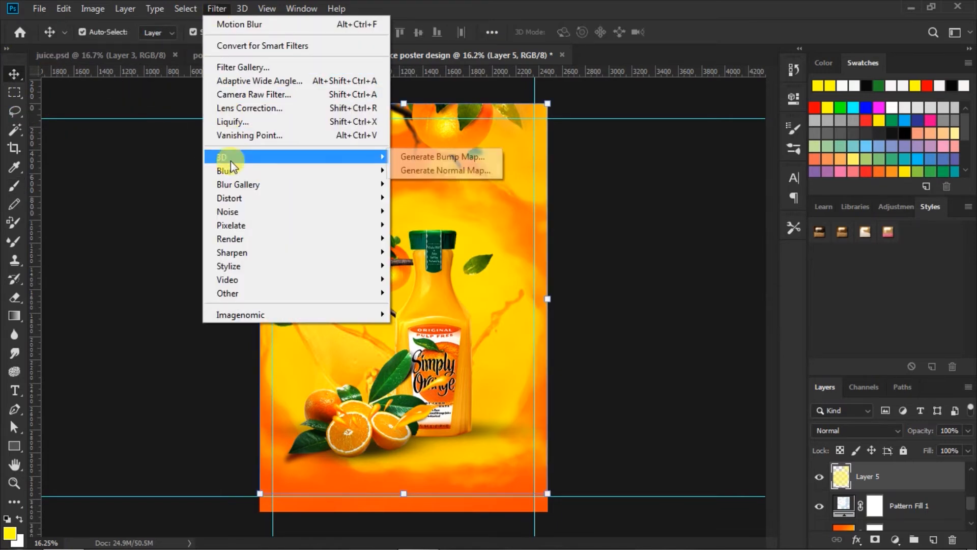
{"action": "mouse_move", "coordinate": [234, 171]}
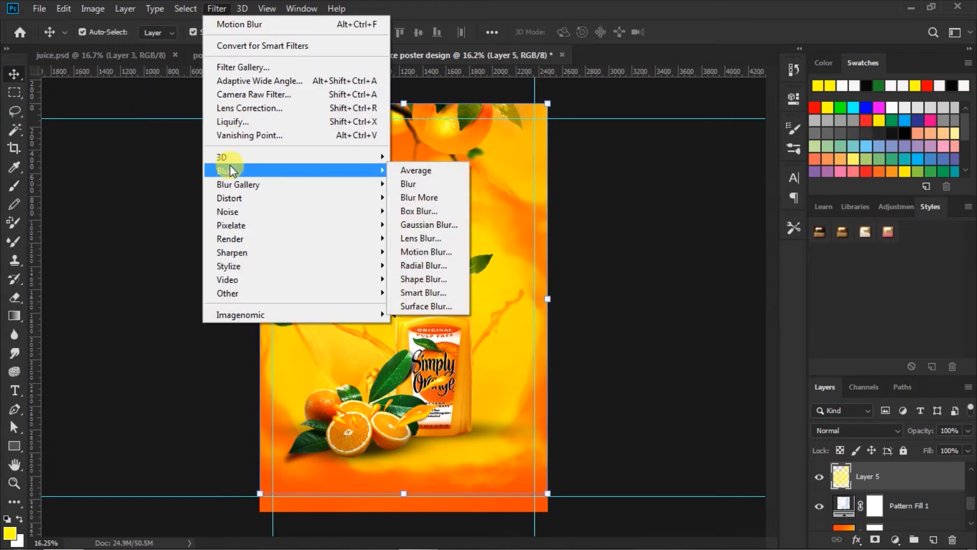
{"action": "left_click", "coordinate": [417, 253]}
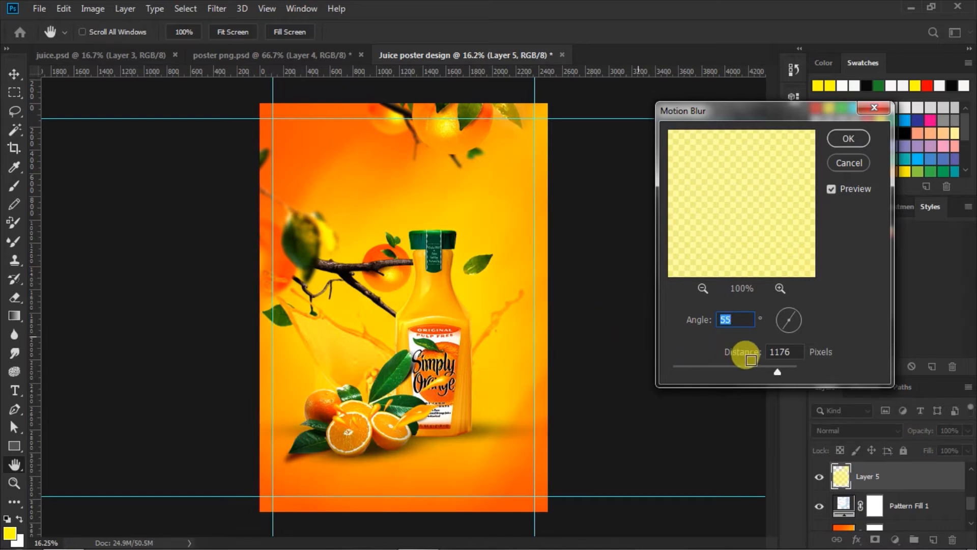
{"action": "left_click", "coordinate": [765, 372]}
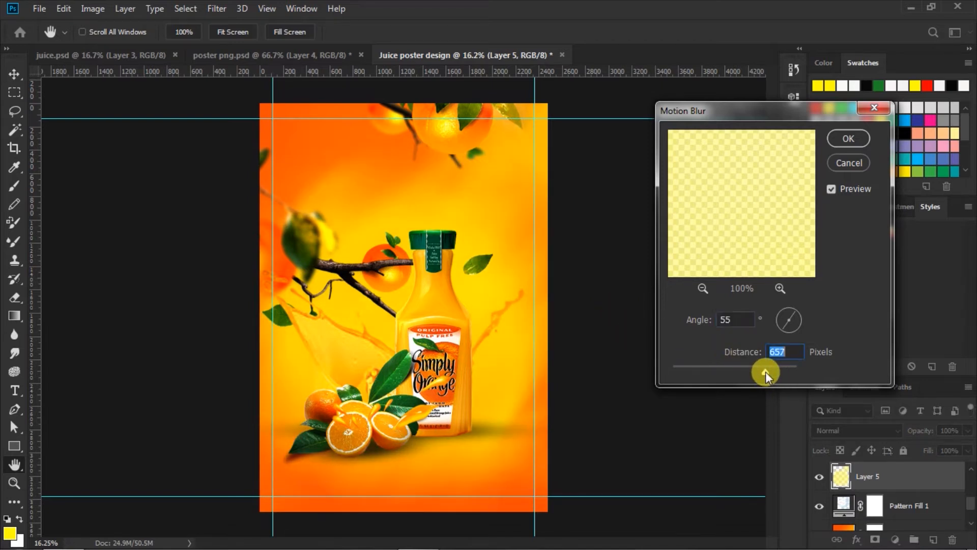
{"action": "left_click_drag", "start_coordinate": [759, 372], "coordinate": [759, 372]}
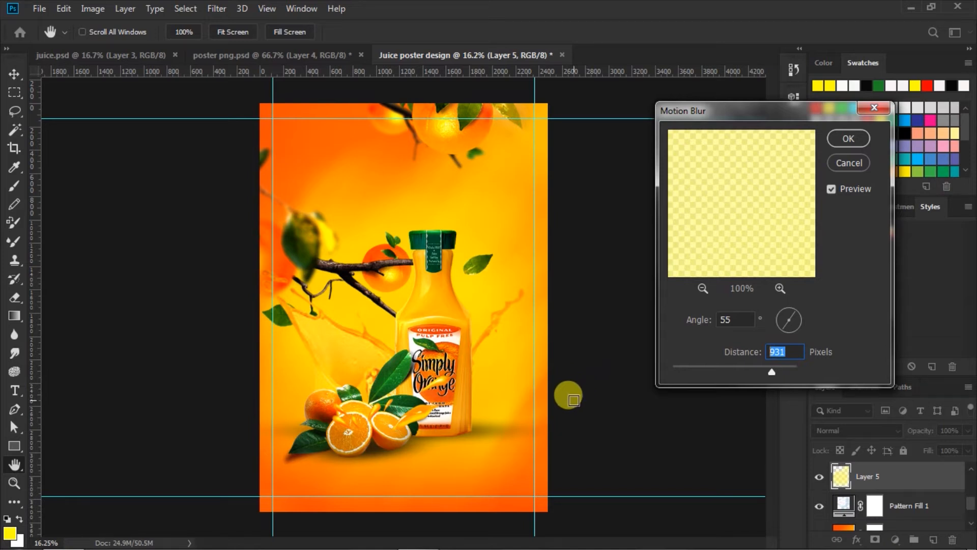
{"action": "type", "text": "9"}
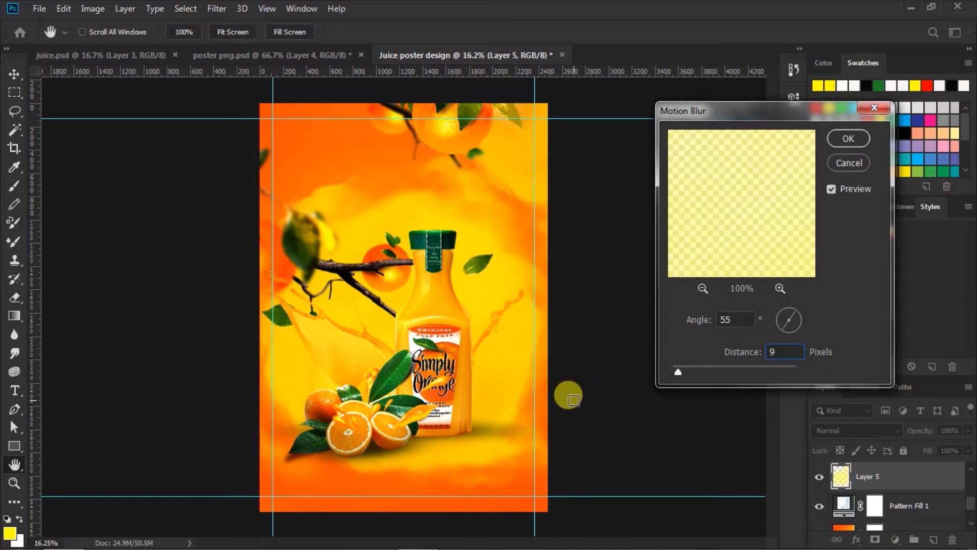
{"action": "type", "text": "35"}
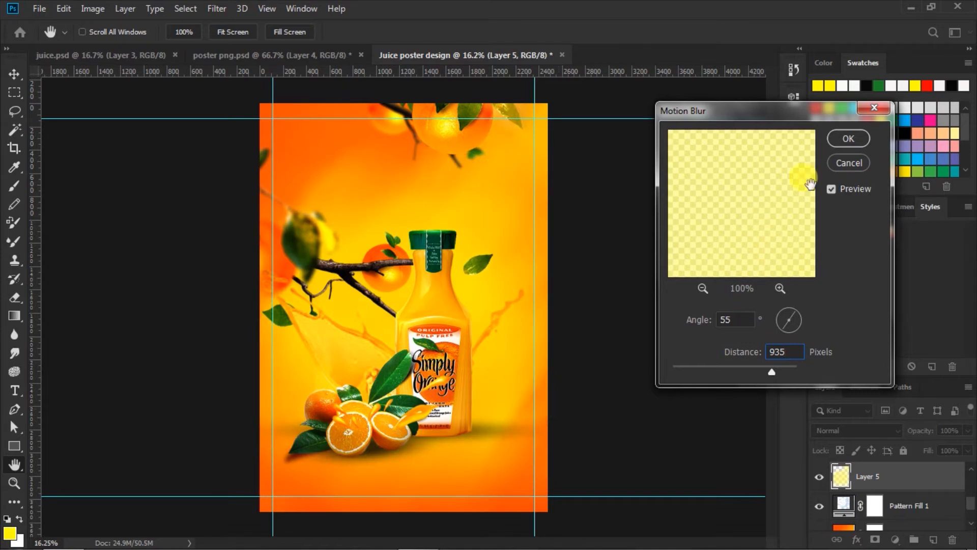
{"action": "key", "text": "v"}
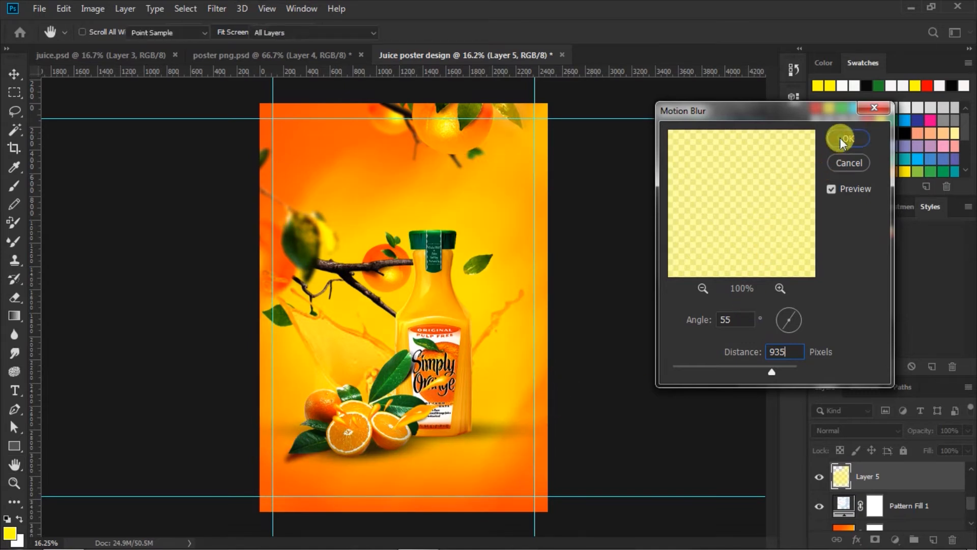
{"action": "left_click", "coordinate": [845, 139]}
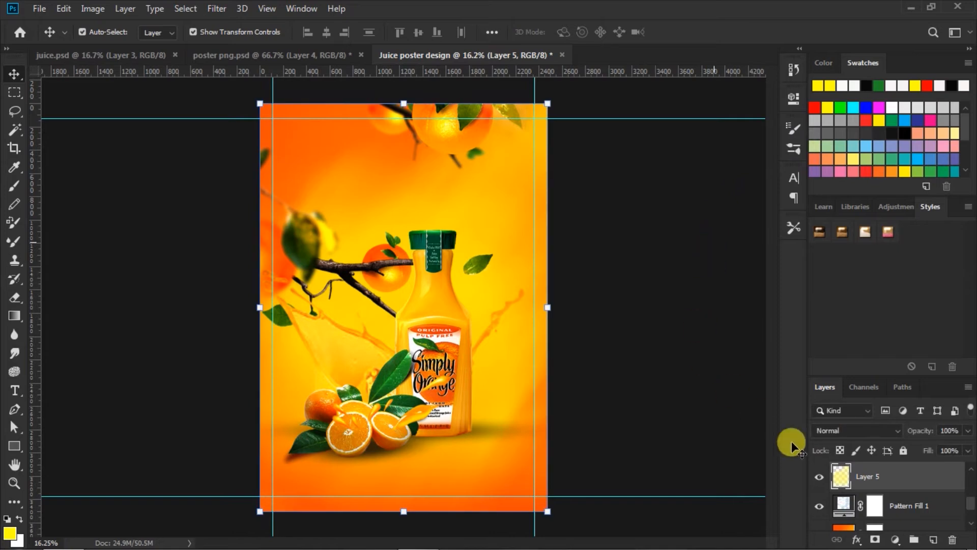
{"action": "left_click", "coordinate": [897, 430]}
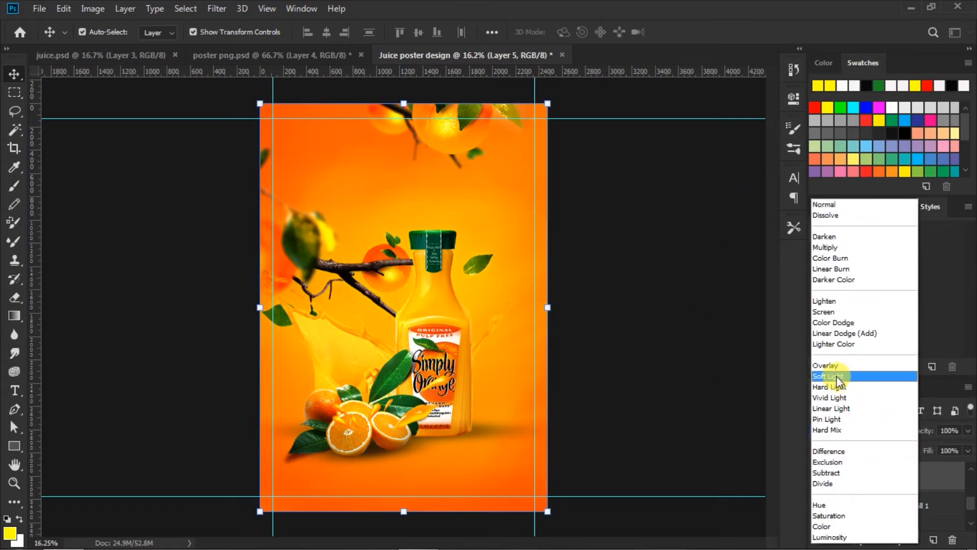
{"action": "left_click", "coordinate": [837, 377]}
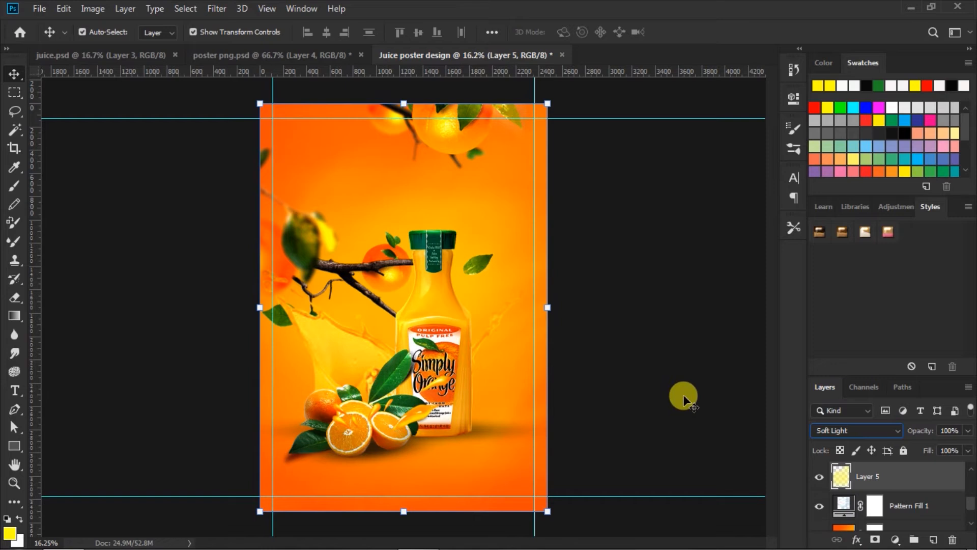
Add a new layer above Layer 5 and paint a yellow cloud behind the bottle with the cloud brush at 3200 px.
{"action": "left_click", "coordinate": [934, 541]}
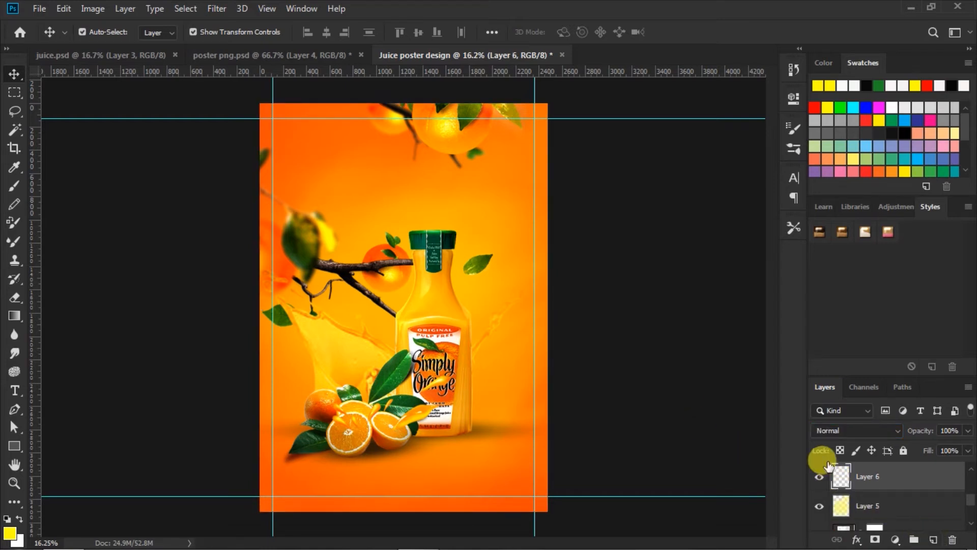
{"action": "left_click", "coordinate": [14, 185]}
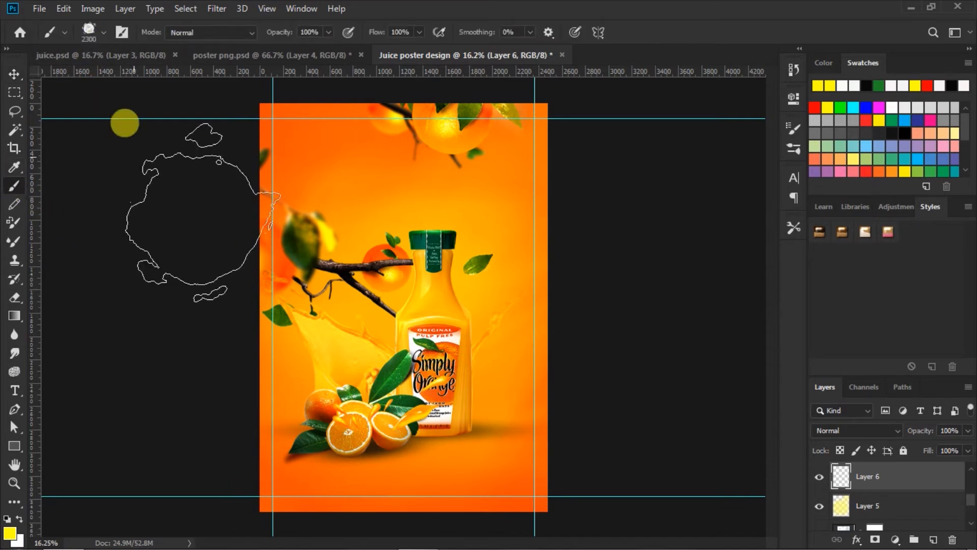
{"action": "key", "text": "bracketright"}
{"action": "key", "text": "bracketright"}
{"action": "key", "text": "bracketright"}
{"action": "key", "text": "bracketright"}
{"action": "key", "text": "bracketright"}
{"action": "key", "text": "bracketright"}
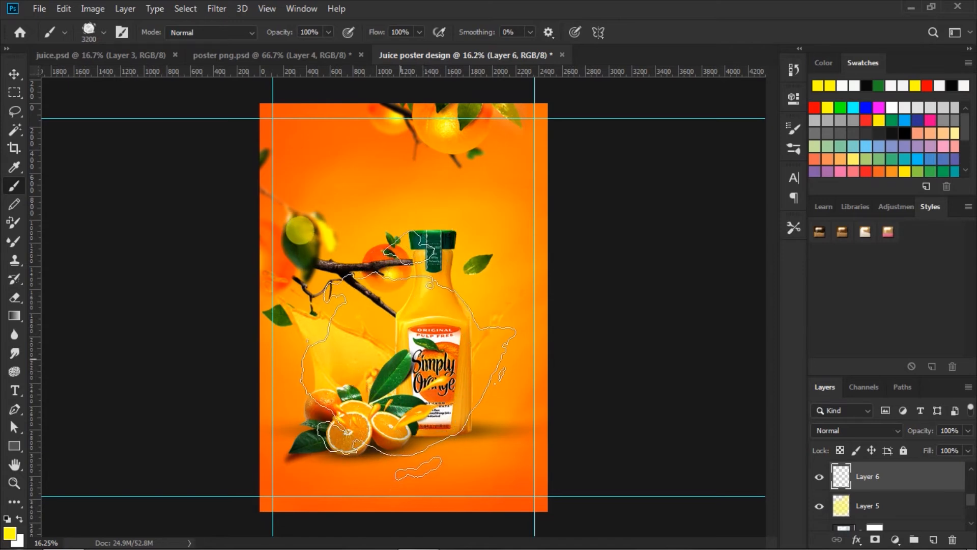
{"action": "key", "text": "bracketright"}
{"action": "key", "text": "bracketright"}
{"action": "key", "text": "bracketright"}
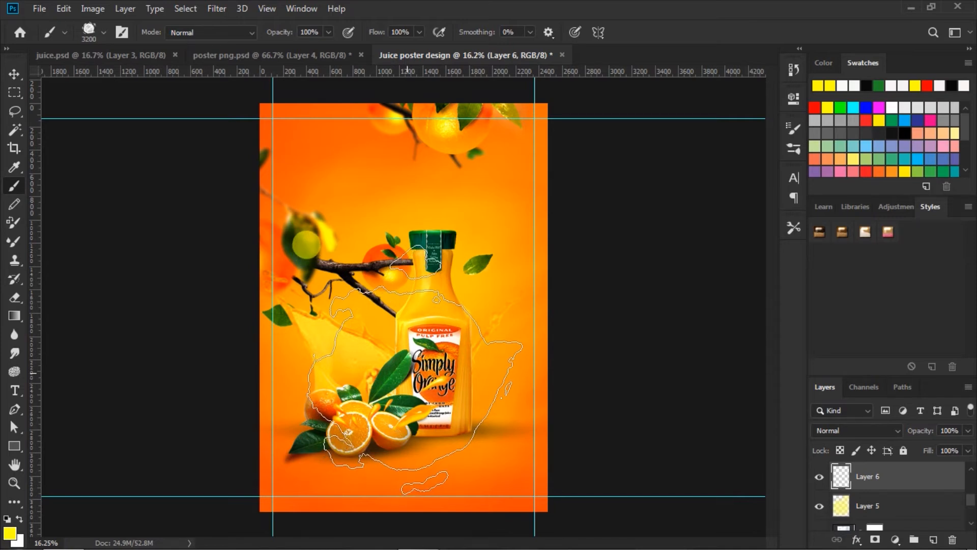
{"action": "left_click", "coordinate": [407, 373]}
Switch to the next cloud brushes, enlarge to 3900 px, and paint more yellow clouds around the bottle on Layer 6.
{"action": "key", "text": "period"}
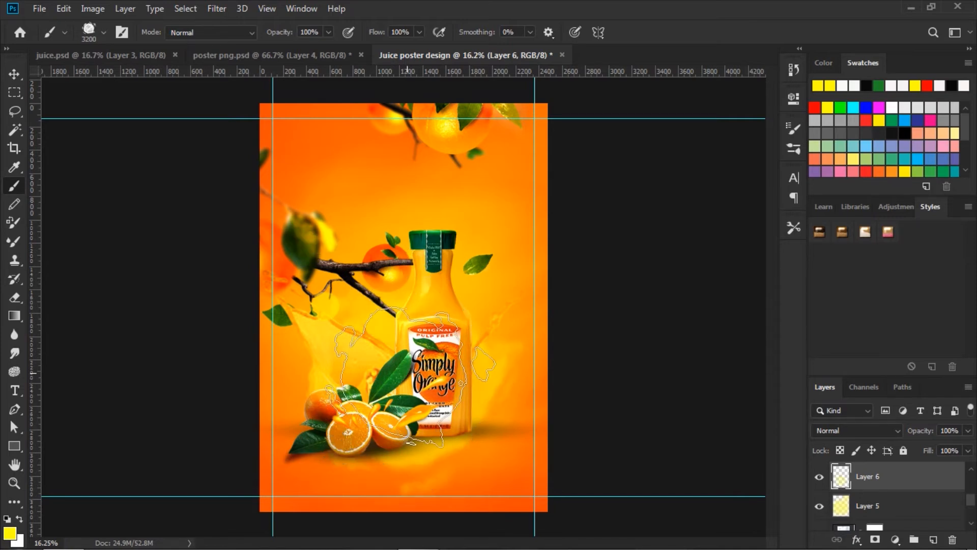
{"action": "key", "text": "bracketright"}
{"action": "key", "text": "bracketright"}
{"action": "key", "text": "bracketright"}
{"action": "key", "text": "bracketright"}
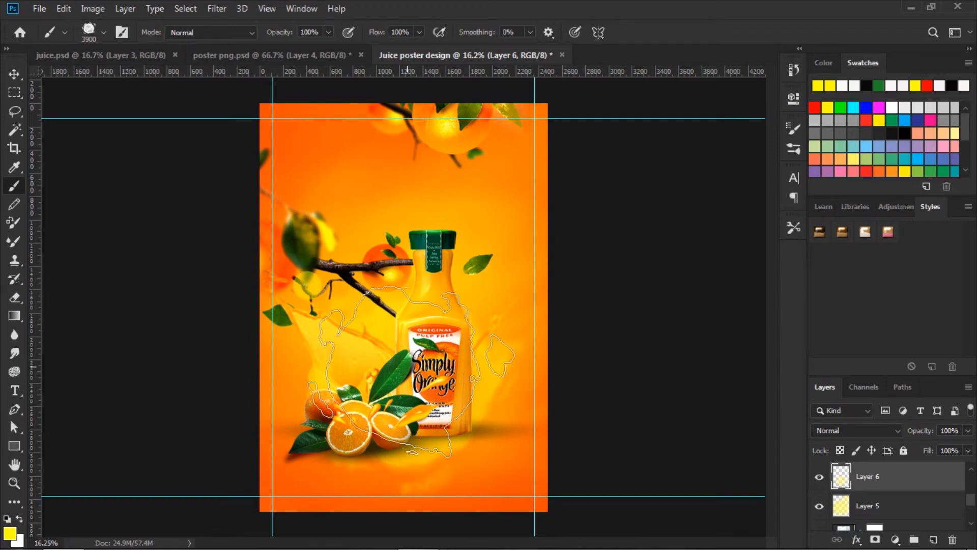
{"action": "key", "text": "period"}
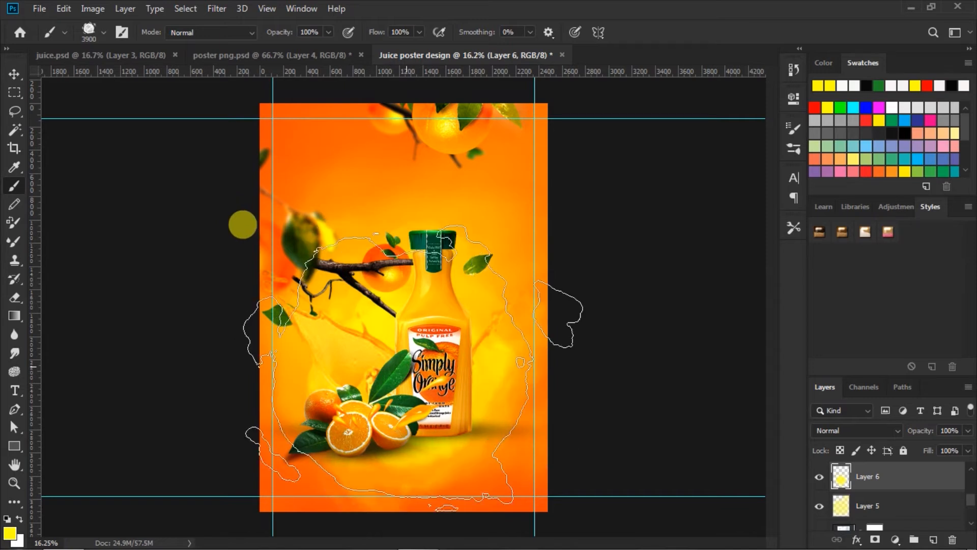
Apply a Gaussian Blur with a 64-pixel radius to the yellow clouds on Layer 6 and deselect the layer.
{"action": "left_click", "coordinate": [15, 74]}
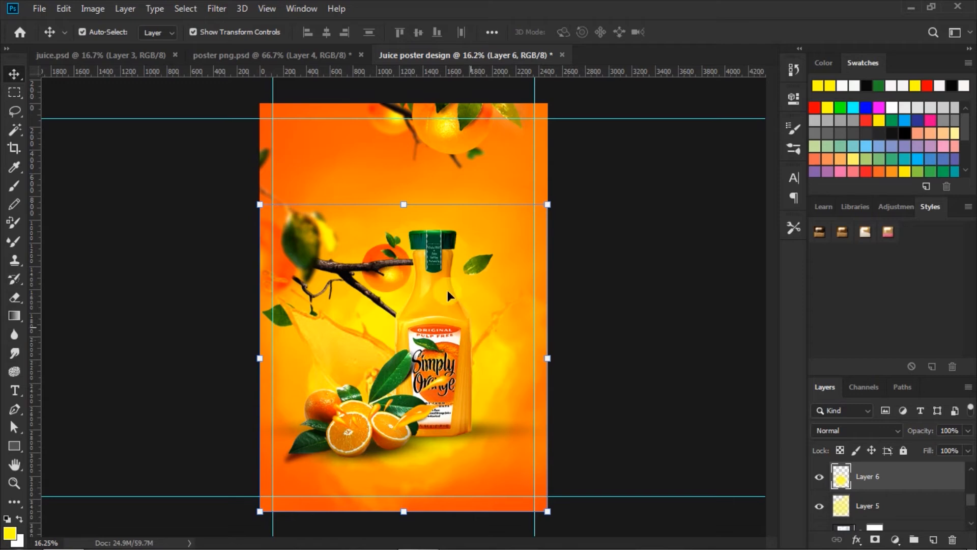
{"action": "left_click", "coordinate": [217, 9]}
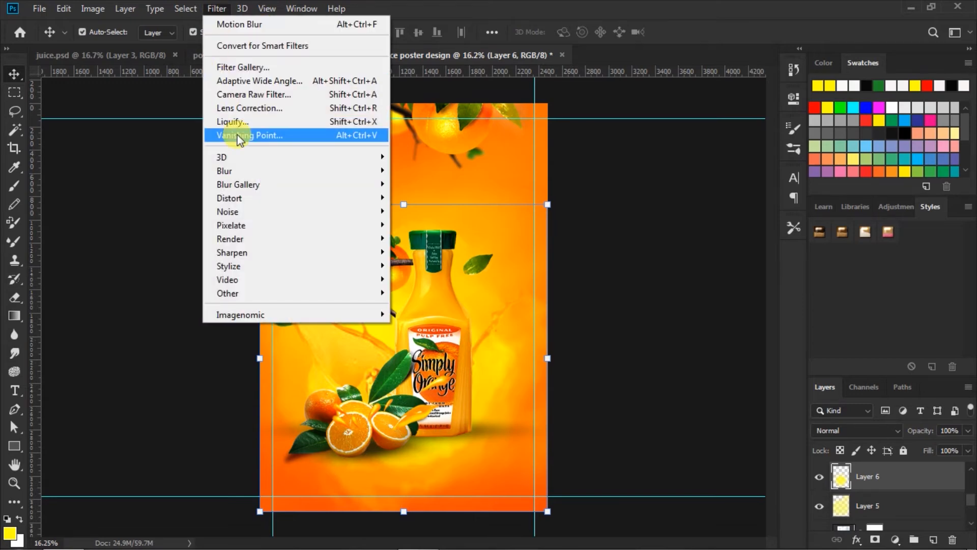
{"action": "mouse_move", "coordinate": [238, 170]}
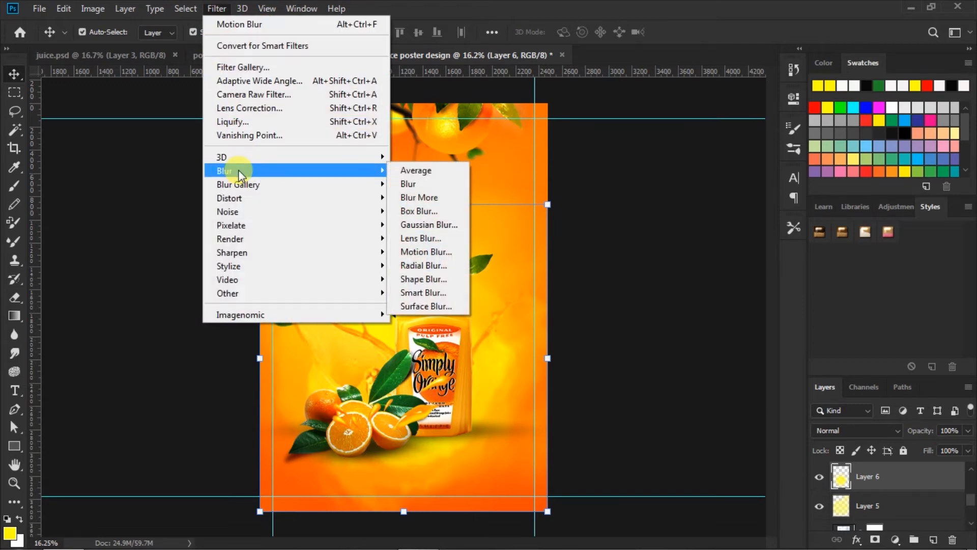
{"action": "left_click", "coordinate": [420, 229]}
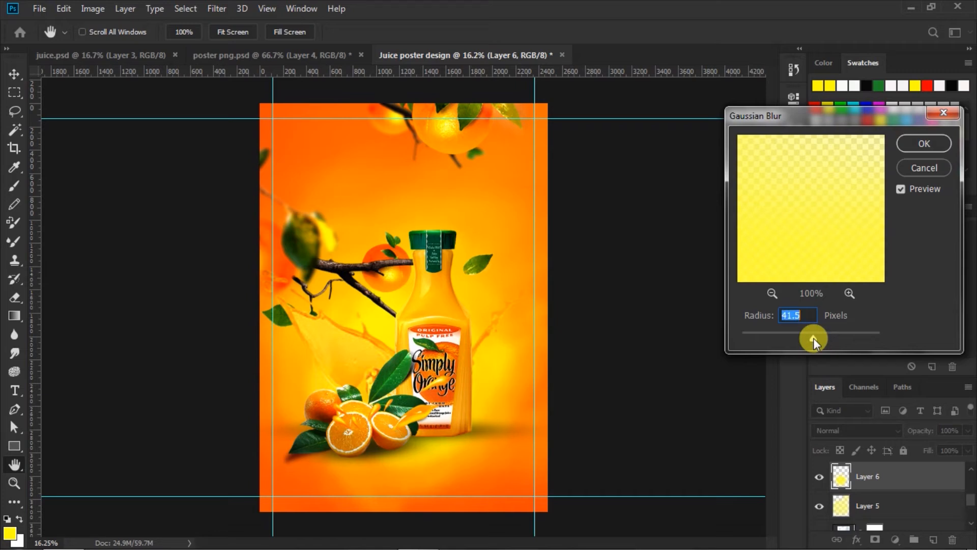
{"action": "left_click", "coordinate": [822, 338]}
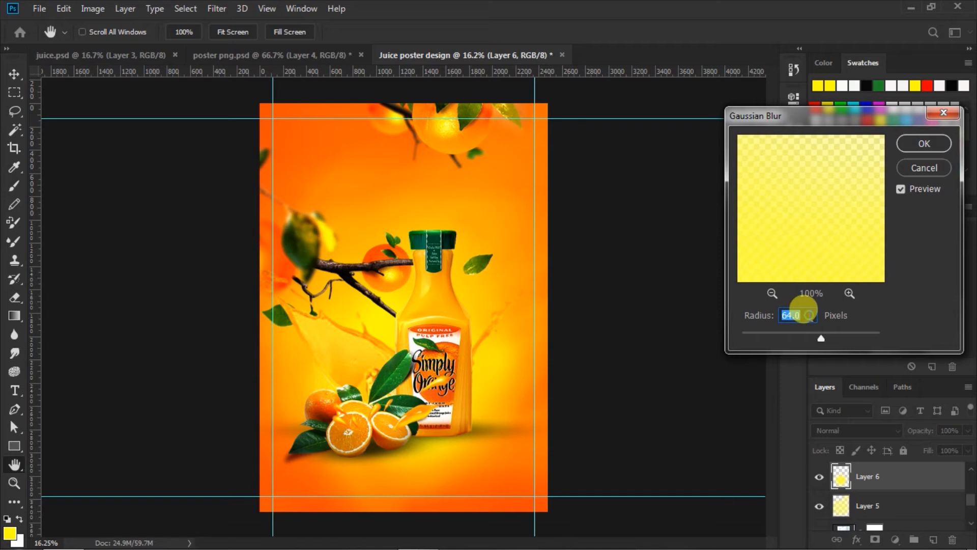
{"action": "left_click", "coordinate": [909, 144]}
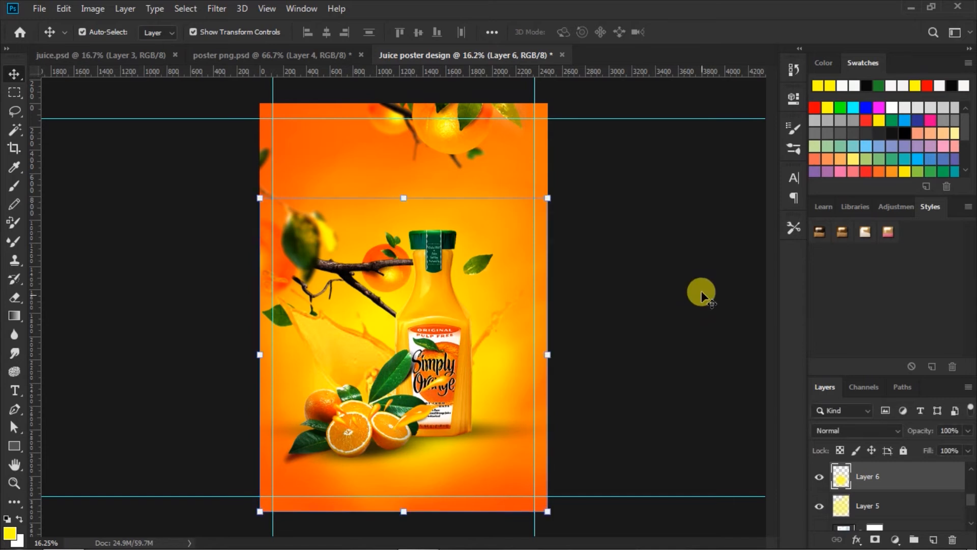
{"action": "left_click", "coordinate": [670, 322]}
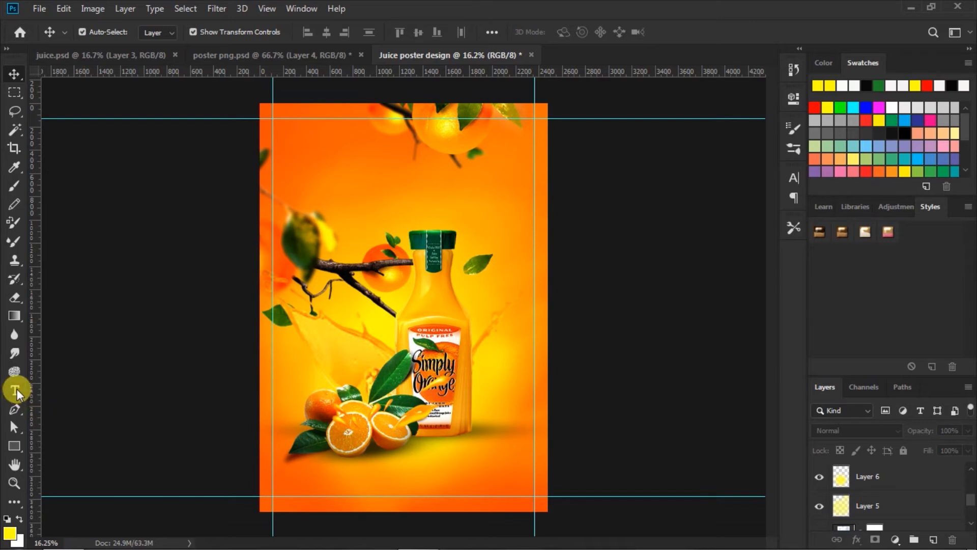
Set up the Type tool with the Roboto font in Black style at 60 pt.
{"action": "left_click", "coordinate": [17, 390]}
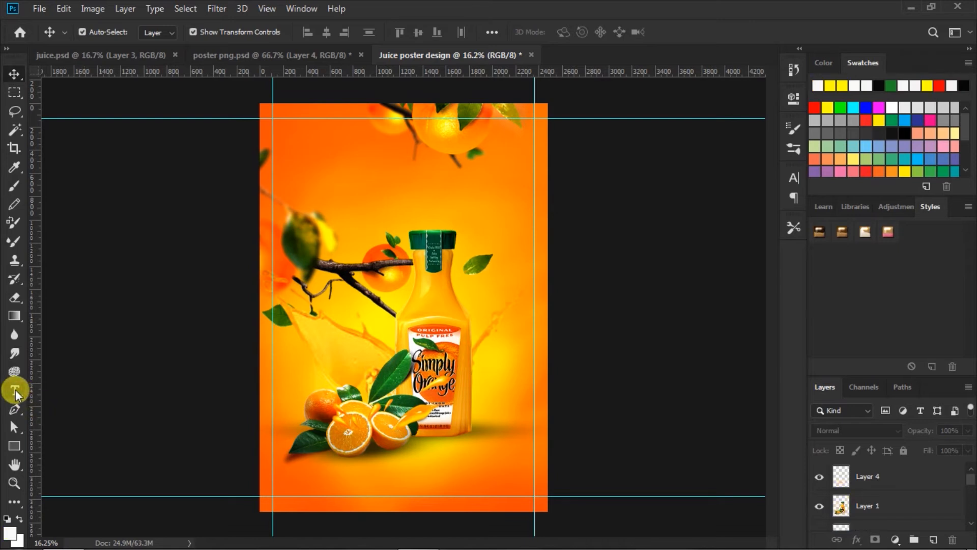
{"action": "left_click", "coordinate": [16, 392]}
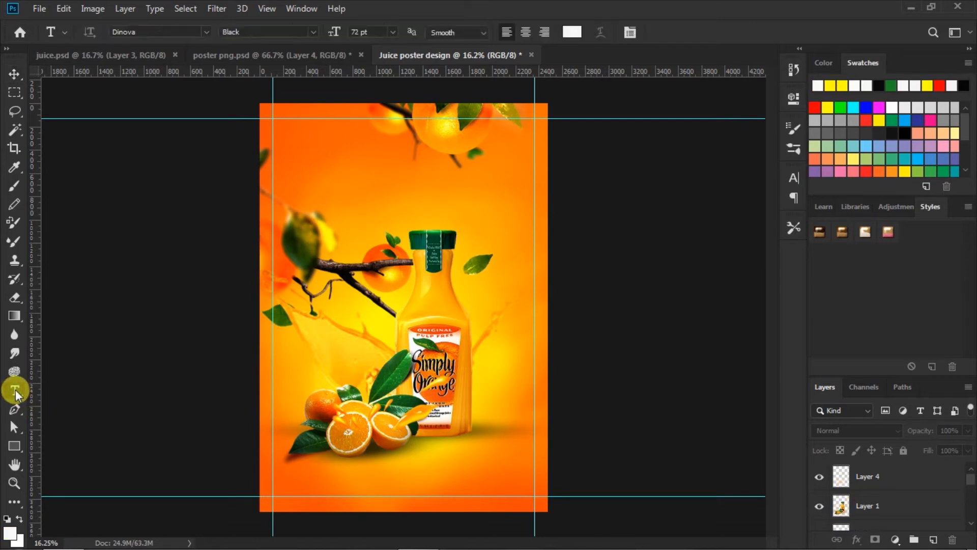
{"action": "left_click", "coordinate": [205, 31]}
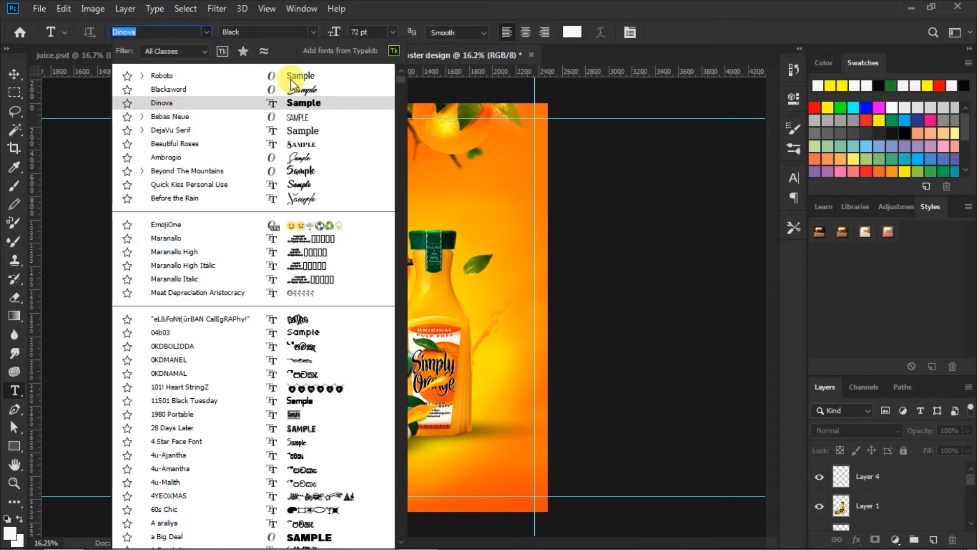
{"action": "left_click", "coordinate": [298, 77]}
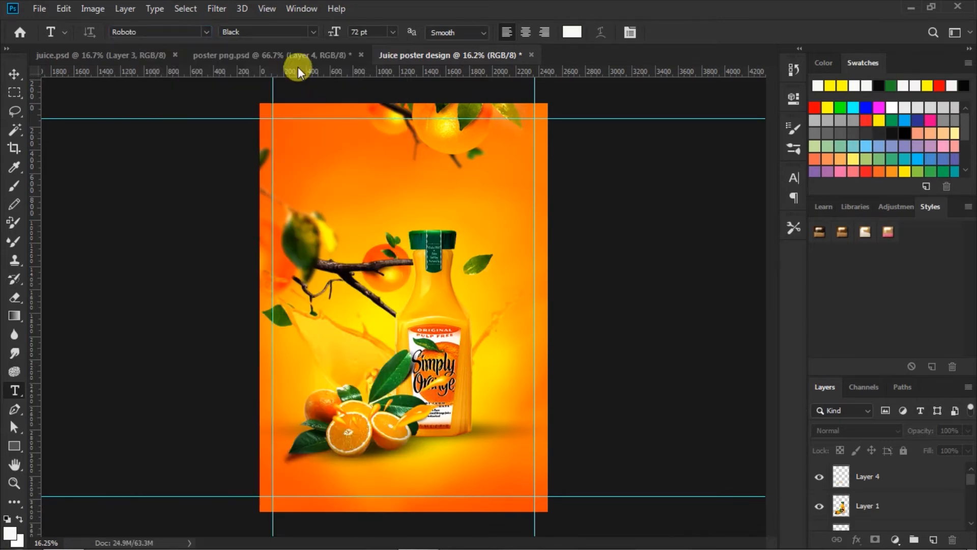
{"action": "left_click", "coordinate": [311, 32]}
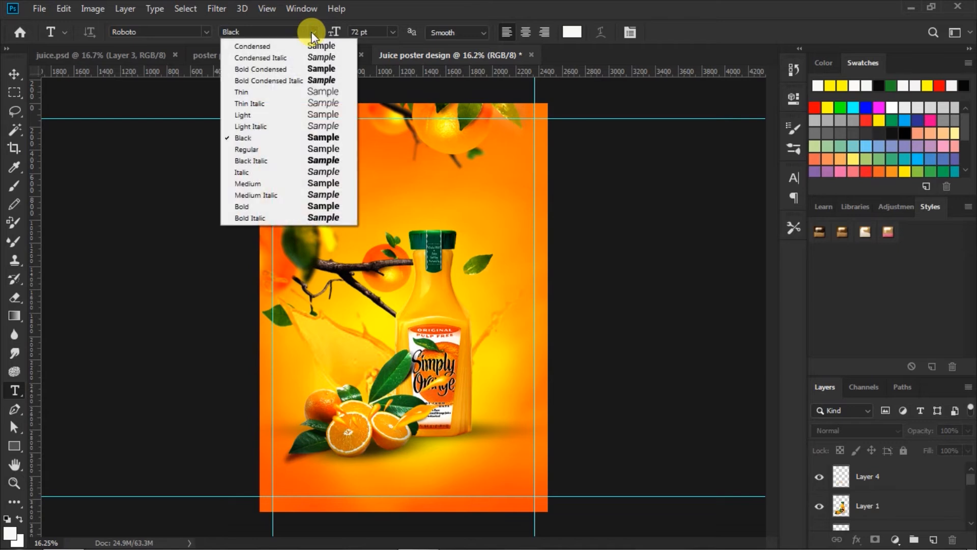
{"action": "left_click", "coordinate": [315, 138]}
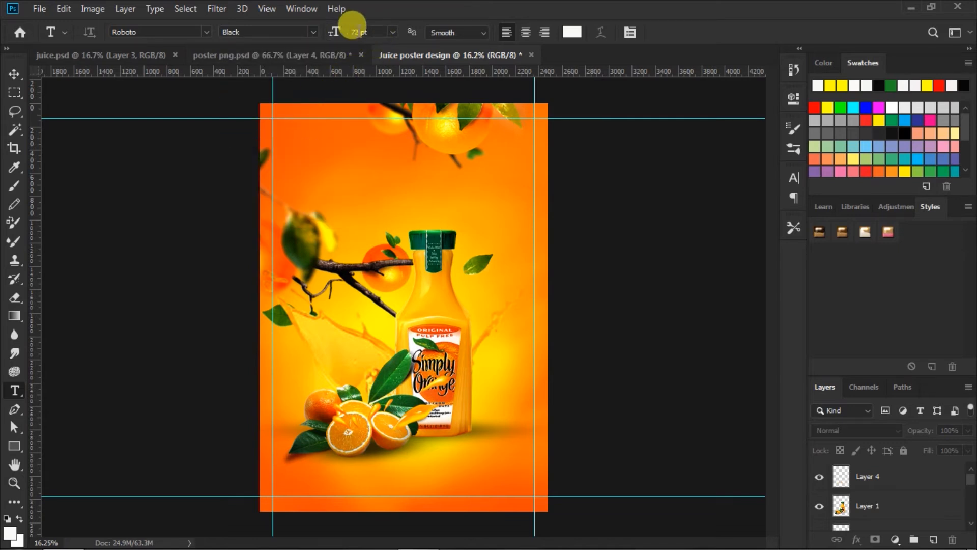
{"action": "left_click", "coordinate": [391, 31]}
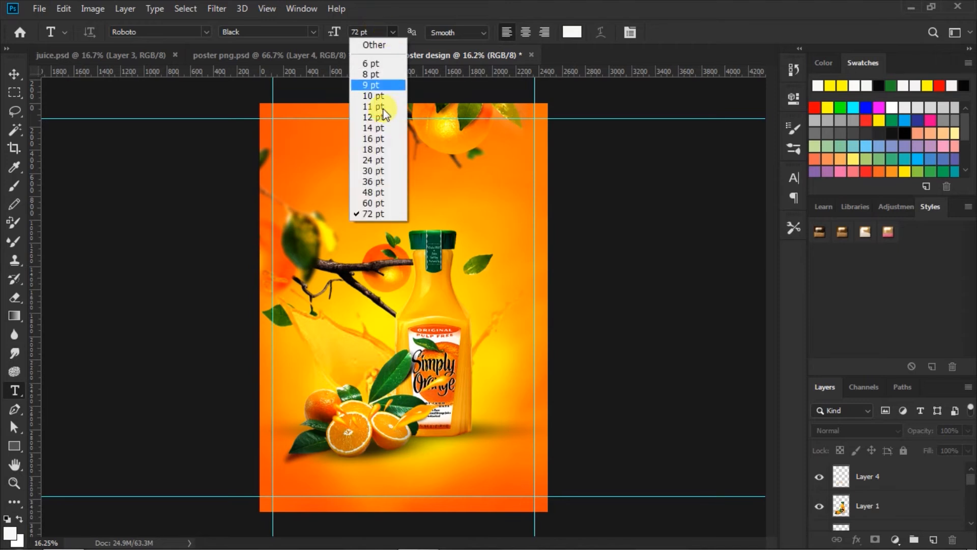
{"action": "left_click", "coordinate": [366, 204]}
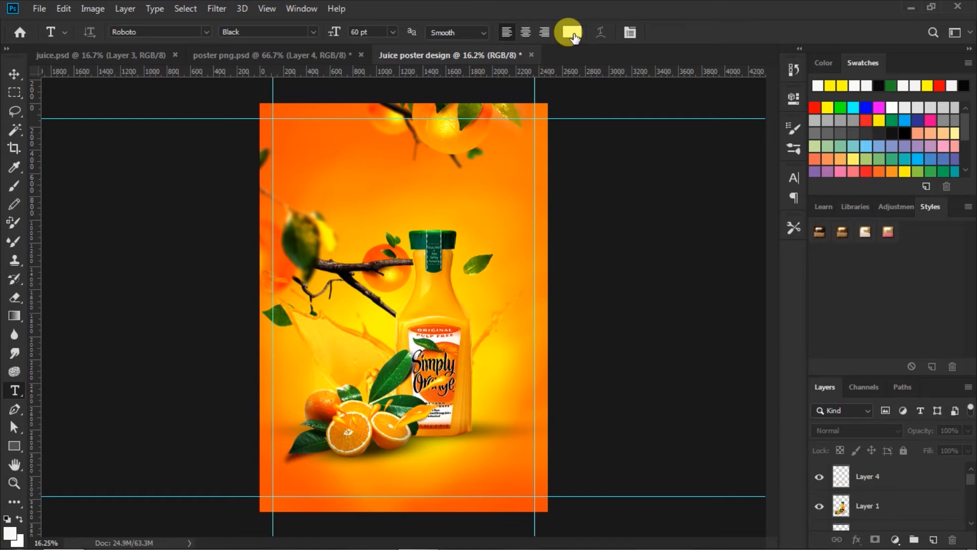
Add the white title text FRASH in the upper part of the poster, above the bottle.
{"action": "left_click", "coordinate": [341, 181]}
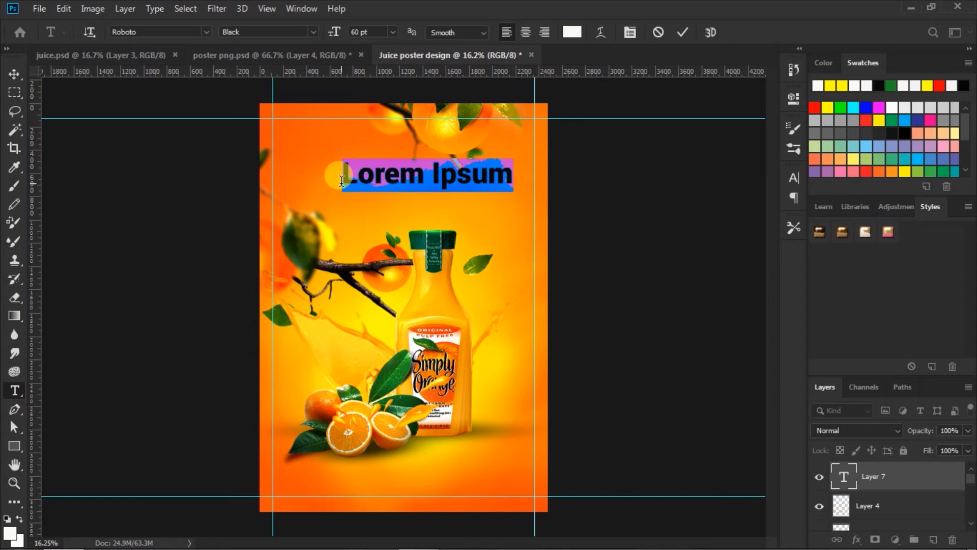
{"action": "type", "text": "F"}
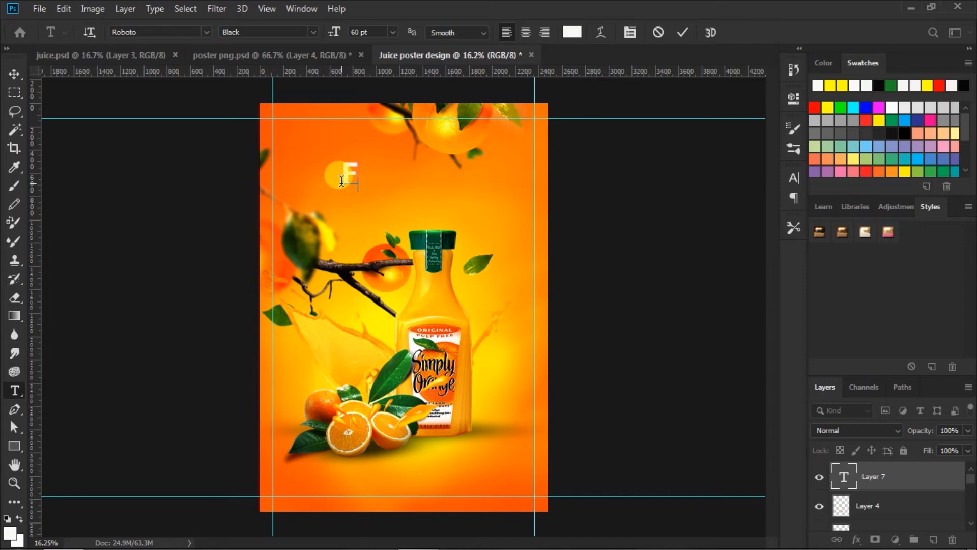
{"action": "type", "text": "RAS"}
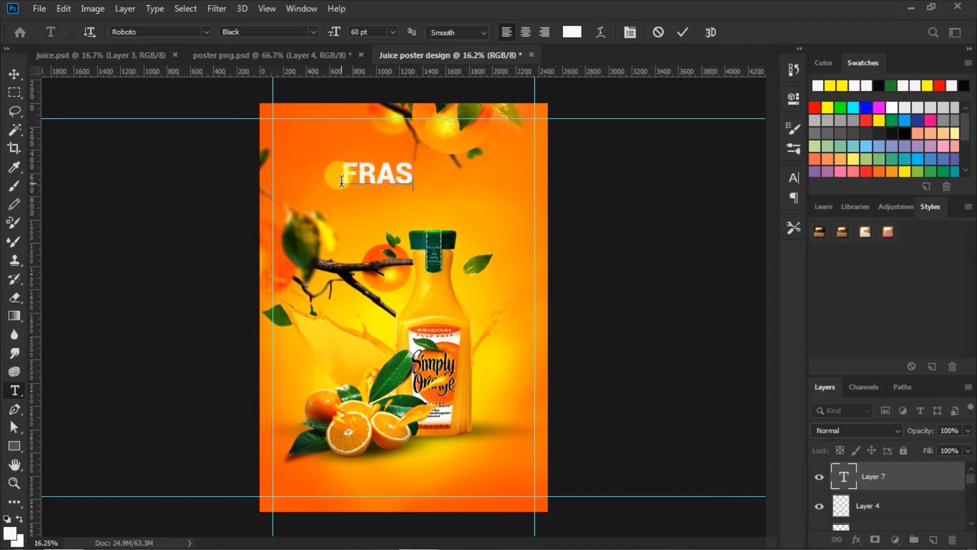
{"action": "type", "text": "H"}
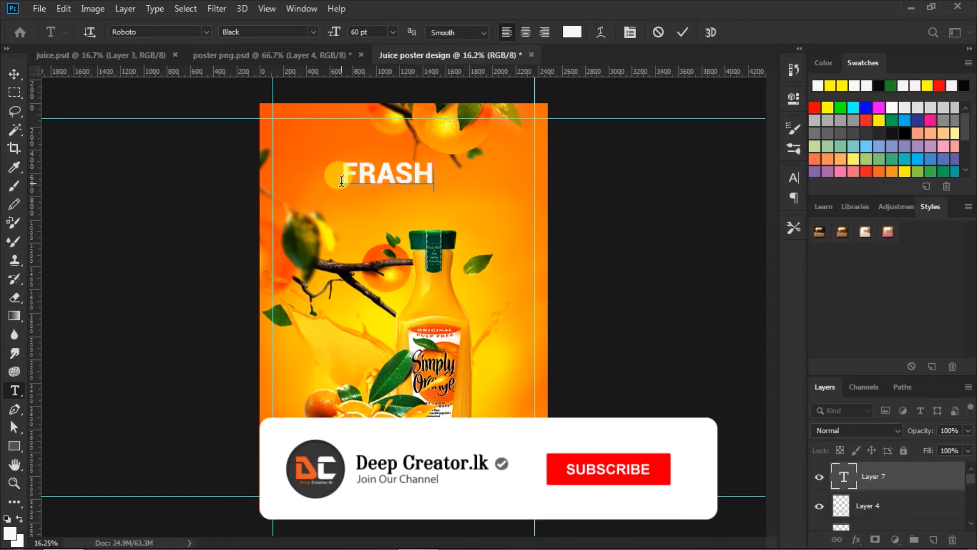
Apply Faux Bold to the whole FRASH title and commit the text.
{"action": "left_click_drag", "start_coordinate": [341, 181], "coordinate": [641, 175]}
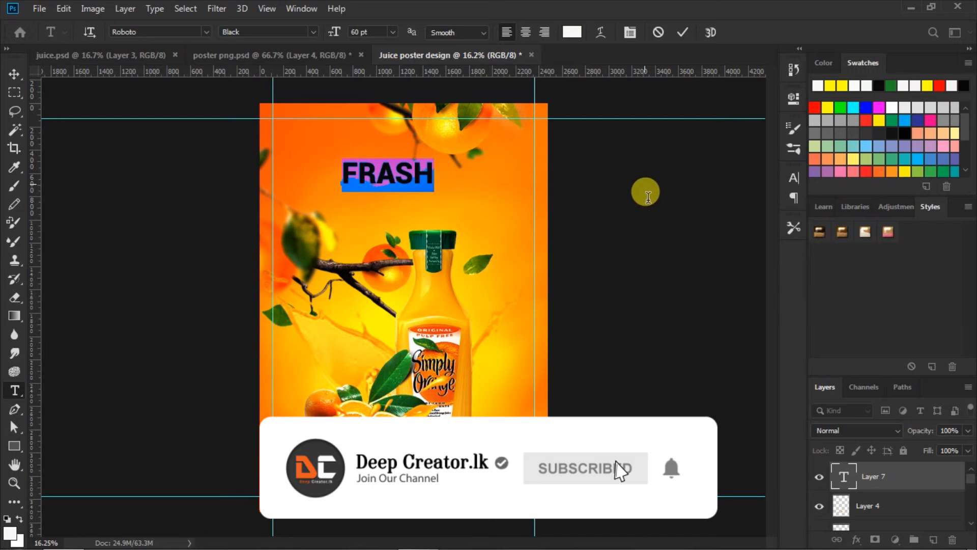
{"action": "left_click", "coordinate": [795, 178]}
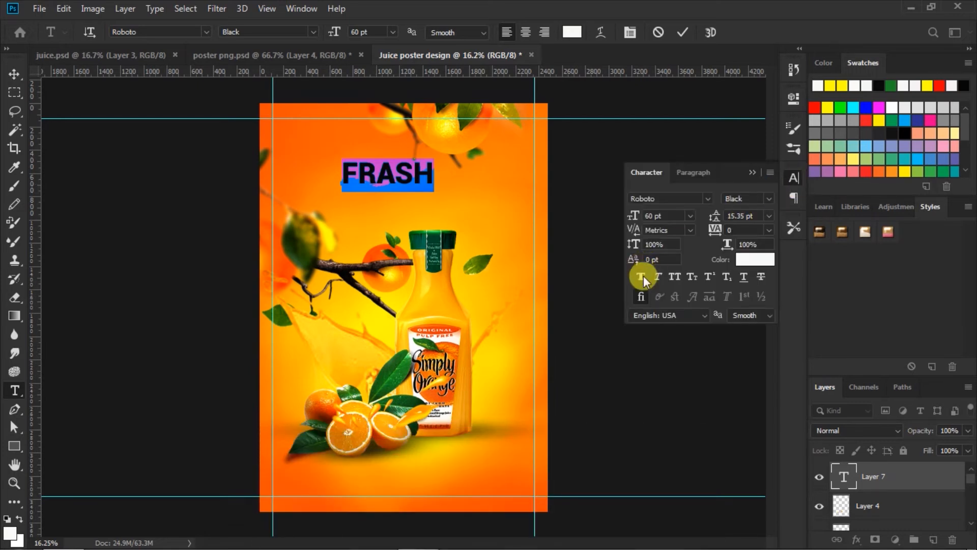
{"action": "left_click", "coordinate": [642, 276]}
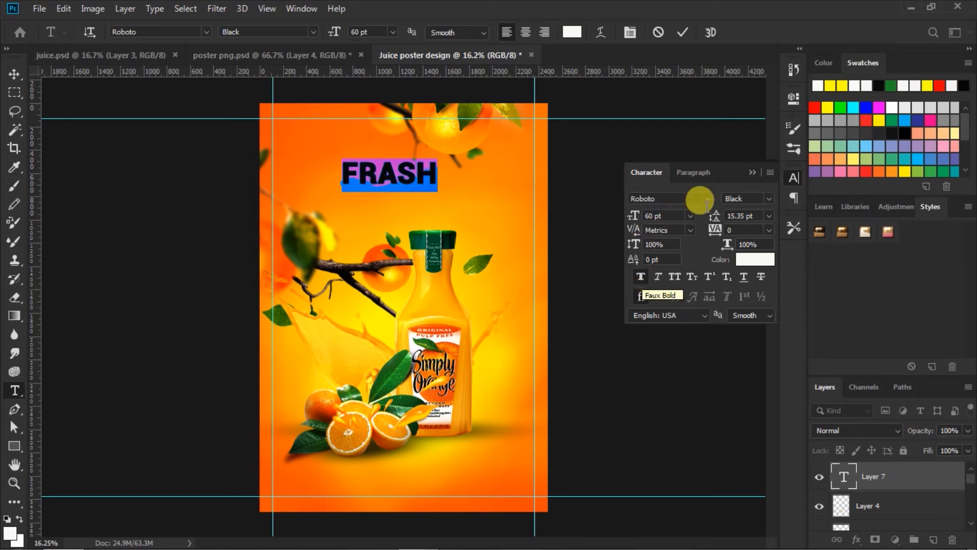
{"action": "left_click", "coordinate": [753, 174]}
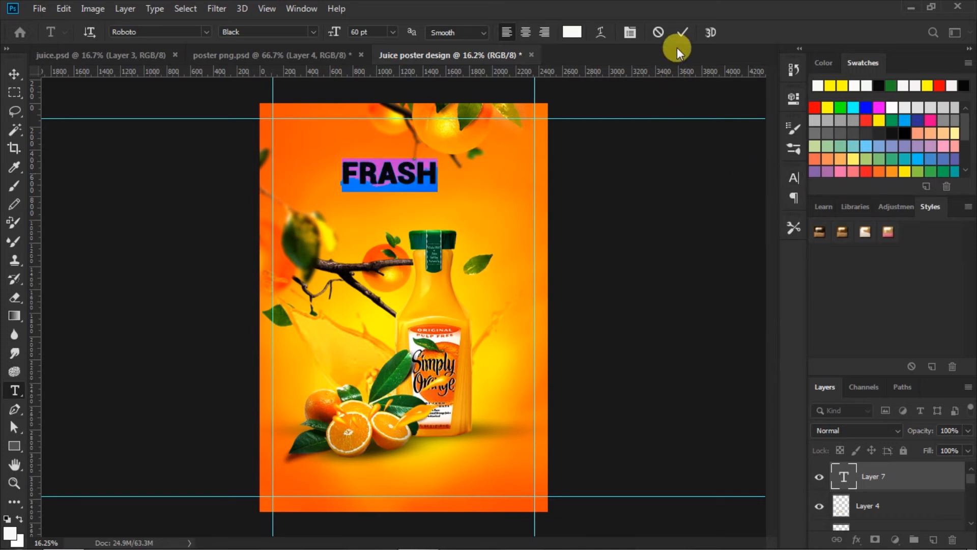
{"action": "left_click", "coordinate": [681, 32]}
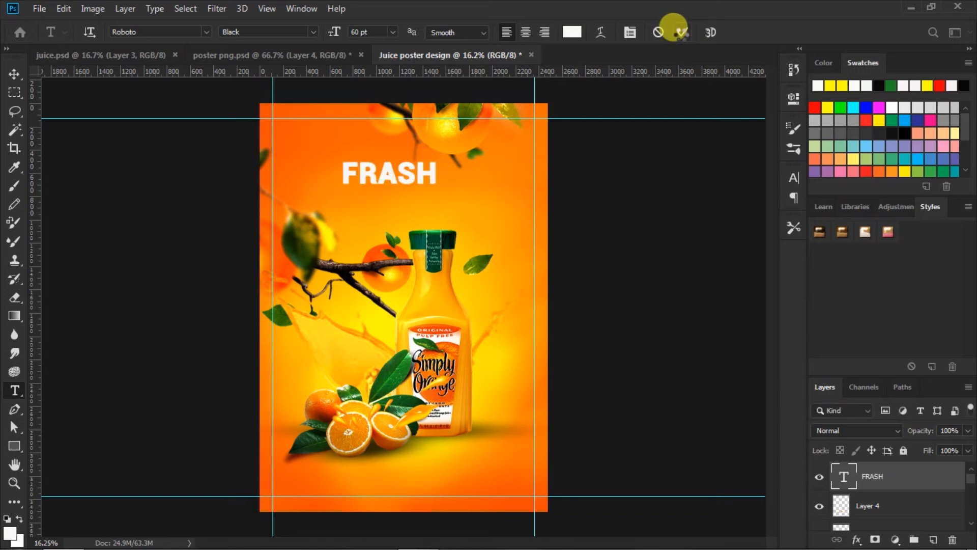
Move the FRASH title to the poster's horizontal center and deselect it.
{"action": "left_click", "coordinate": [15, 75]}
{"action": "left_click_drag", "start_coordinate": [409, 173], "coordinate": [424, 179]}
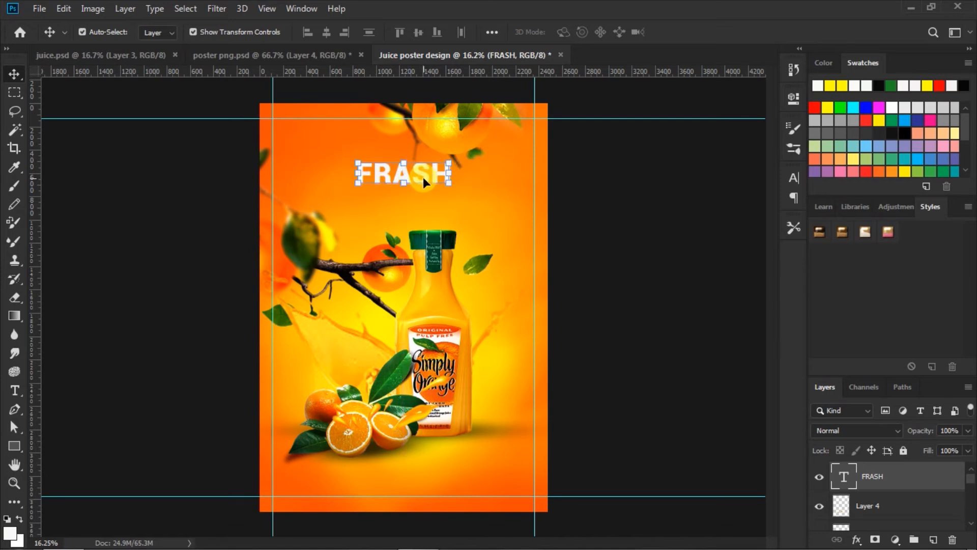
{"action": "left_click", "coordinate": [677, 257]}
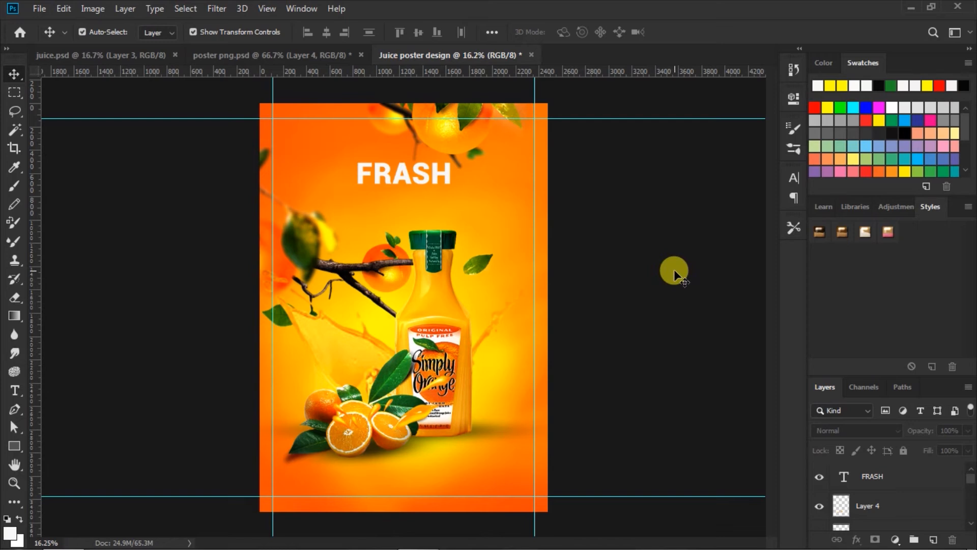
Set up the Type tool with the Blacksword font in Regular style at 72 pt.
{"action": "key", "text": "t"}
{"action": "left_click", "coordinate": [206, 31]}
{"action": "left_click", "coordinate": [304, 90]}
{"action": "left_click", "coordinate": [393, 33]}
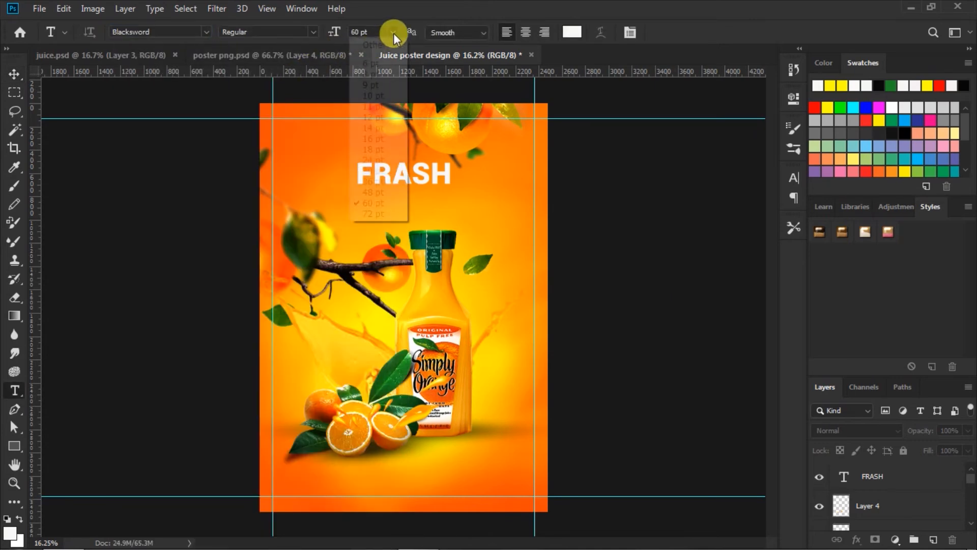
{"action": "left_click", "coordinate": [372, 213]}
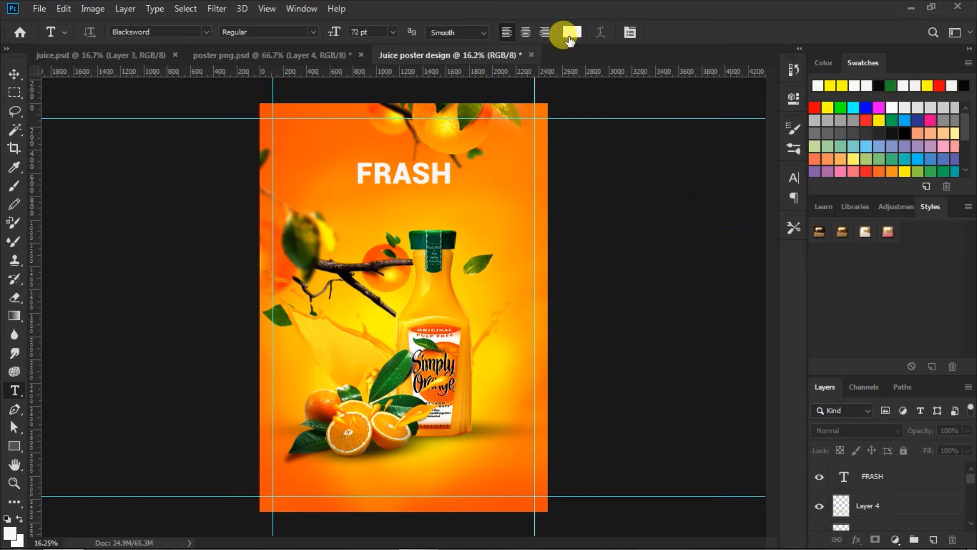
Add the text Juice in yellow (#ffff00), overlapping the lower part of the FRASH title.
{"action": "left_click", "coordinate": [572, 33]}
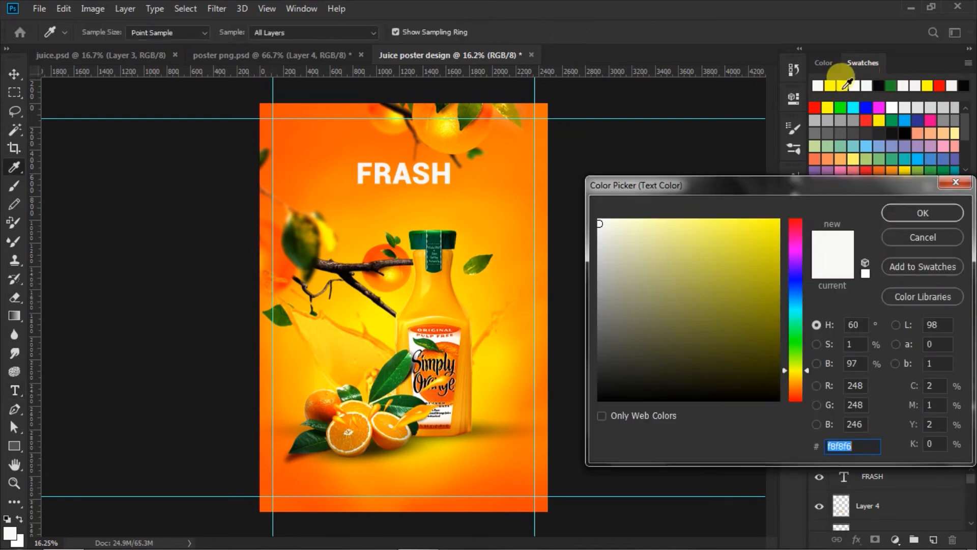
{"action": "left_click", "coordinate": [844, 87]}
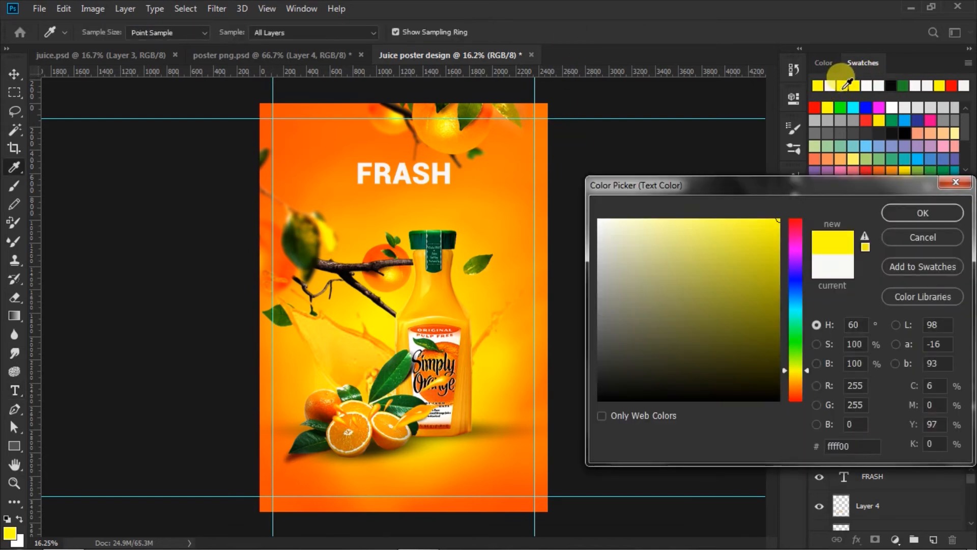
{"action": "left_click", "coordinate": [889, 211]}
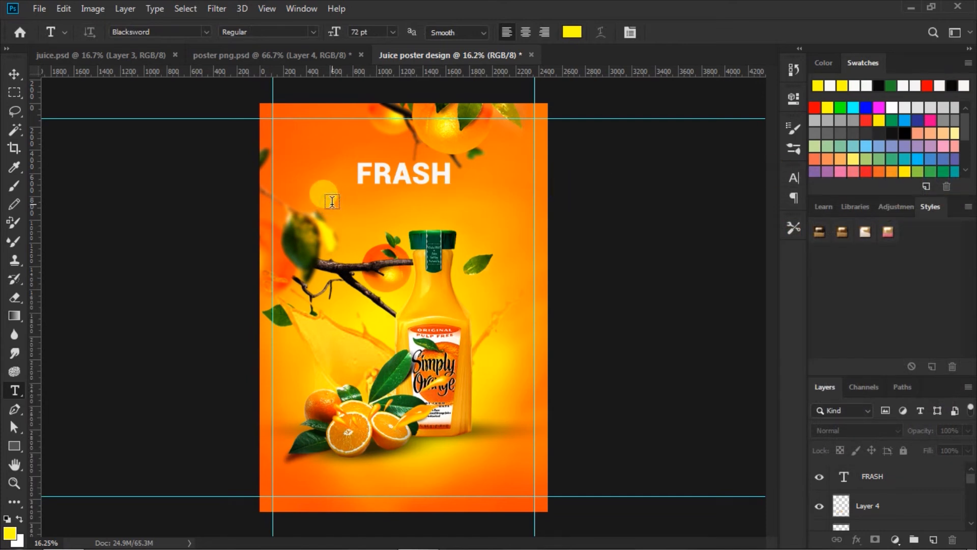
{"action": "left_click", "coordinate": [332, 201]}
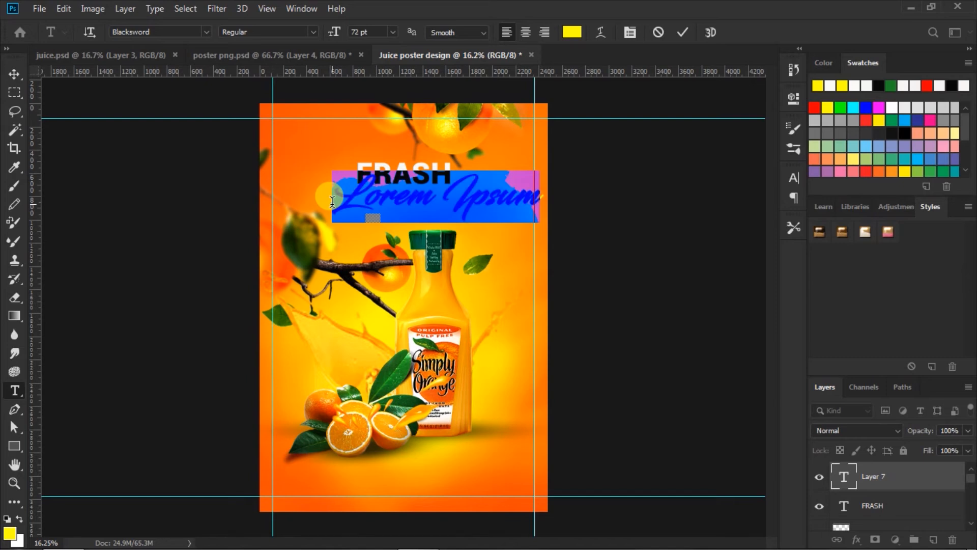
{"action": "type", "text": "J"}
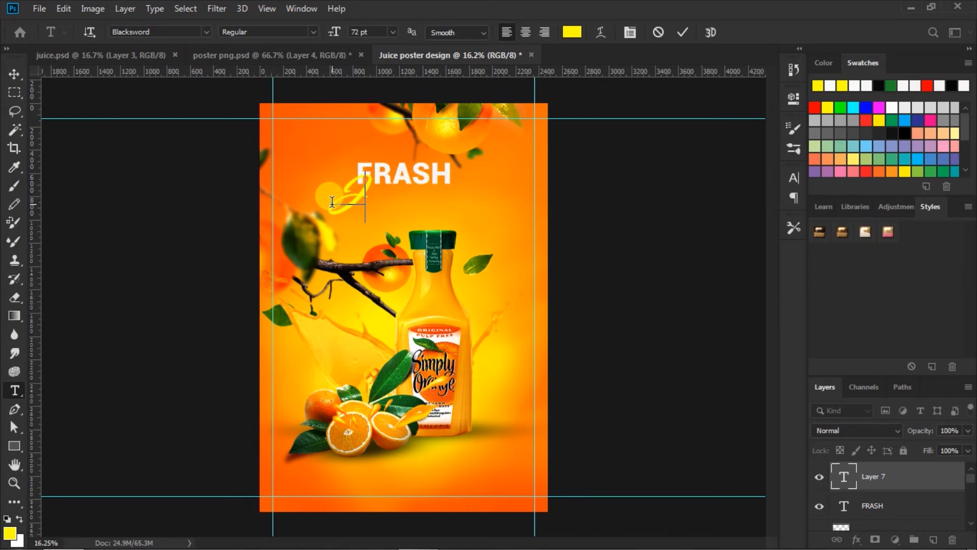
{"action": "type", "text": "uice"}
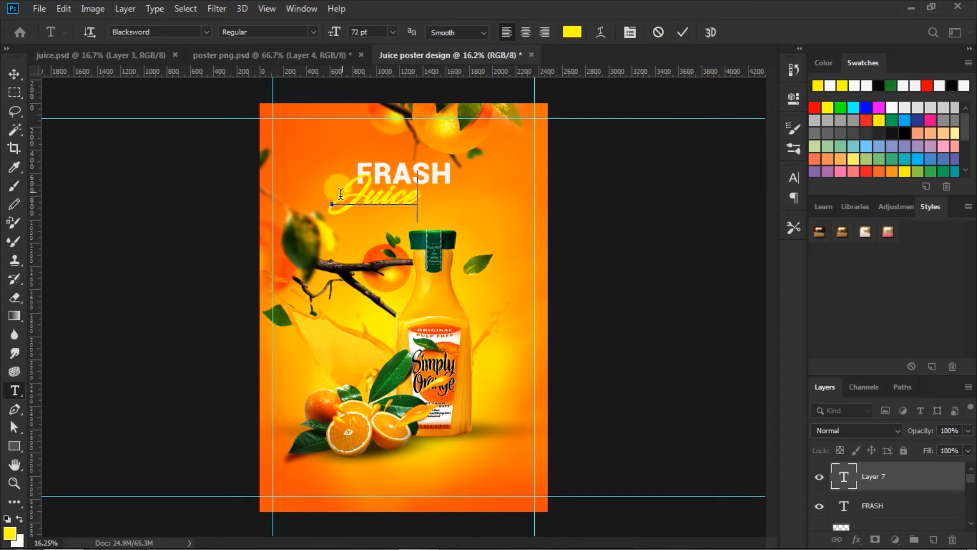
Turn off Faux Bold for the whole Juice text and commit the text.
{"action": "left_click_drag", "start_coordinate": [335, 205], "coordinate": [582, 196]}
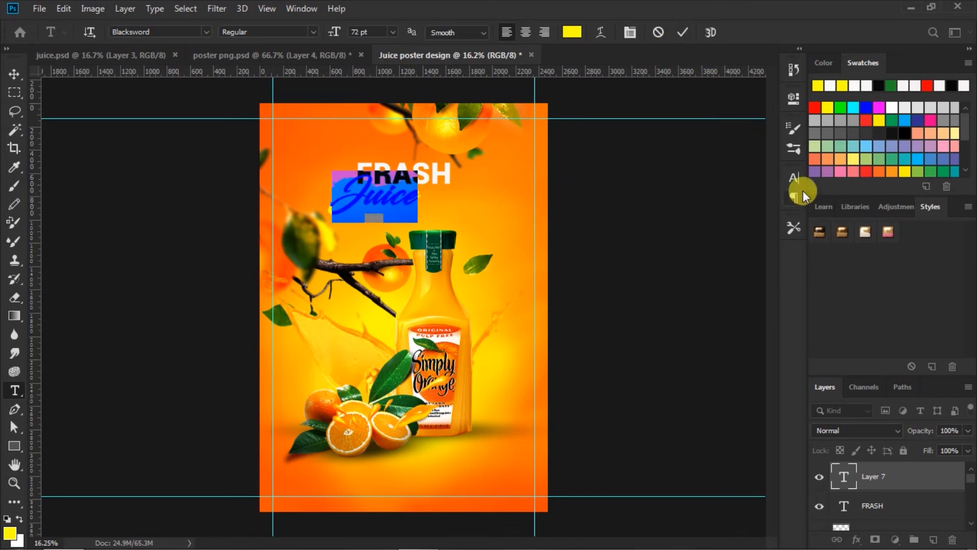
{"action": "left_click", "coordinate": [795, 178]}
{"action": "left_click", "coordinate": [645, 273]}
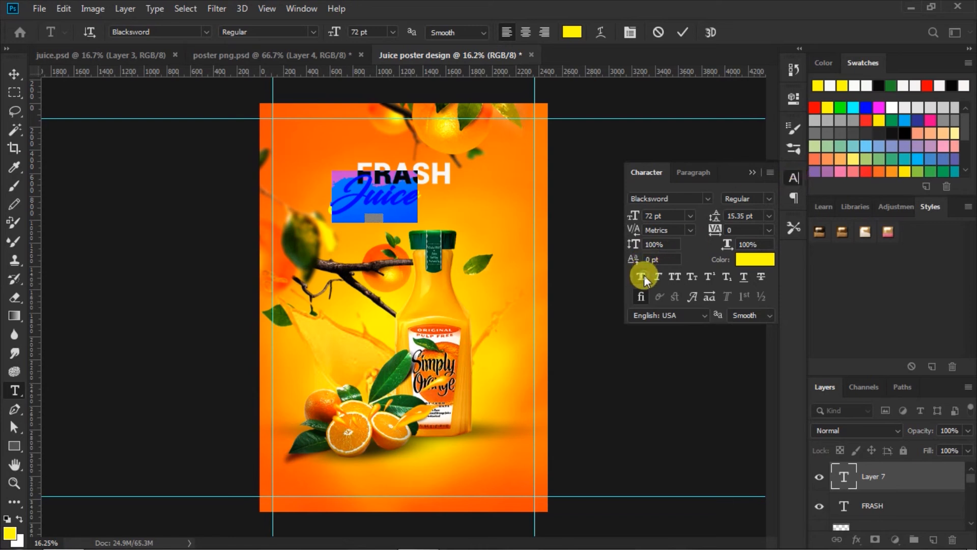
{"action": "left_click", "coordinate": [655, 218]}
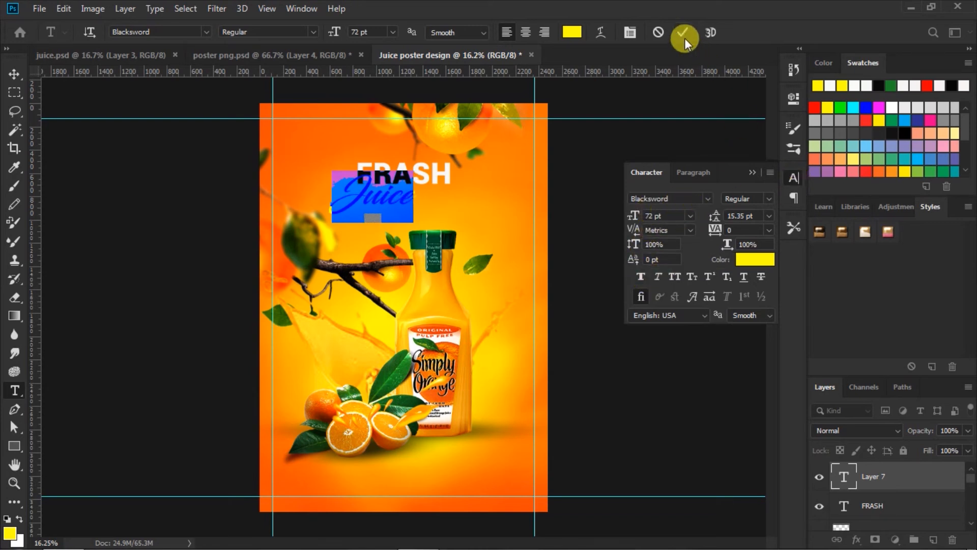
{"action": "left_click", "coordinate": [752, 169]}
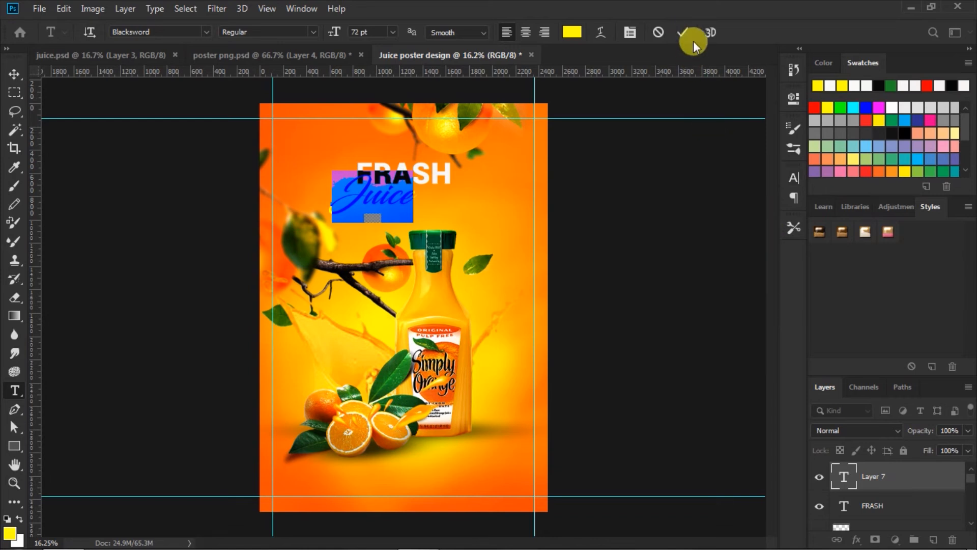
{"action": "left_click", "coordinate": [684, 30]}
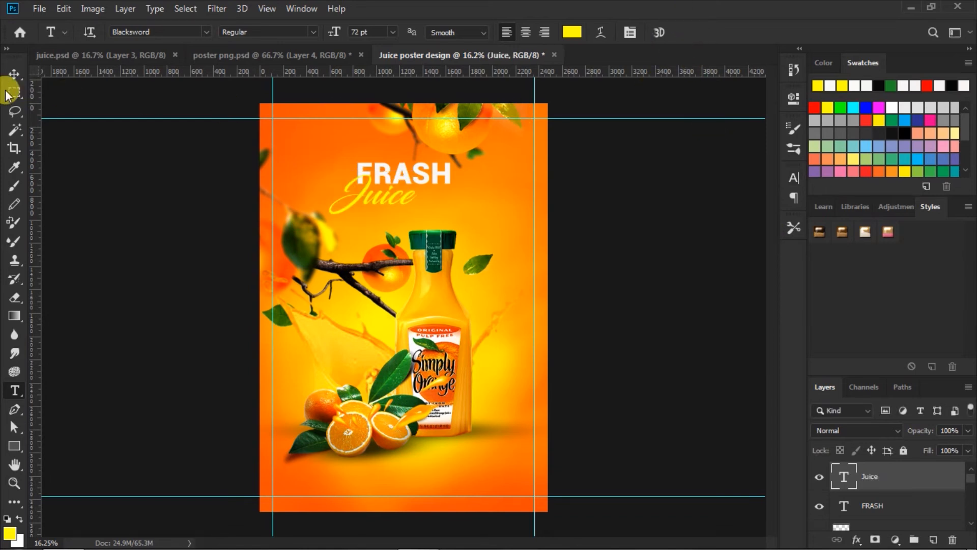
Move the Juice text so it is centered over the lower half of the FRASH title.
{"action": "left_click", "coordinate": [12, 75]}
{"action": "left_click", "coordinate": [339, 187]}
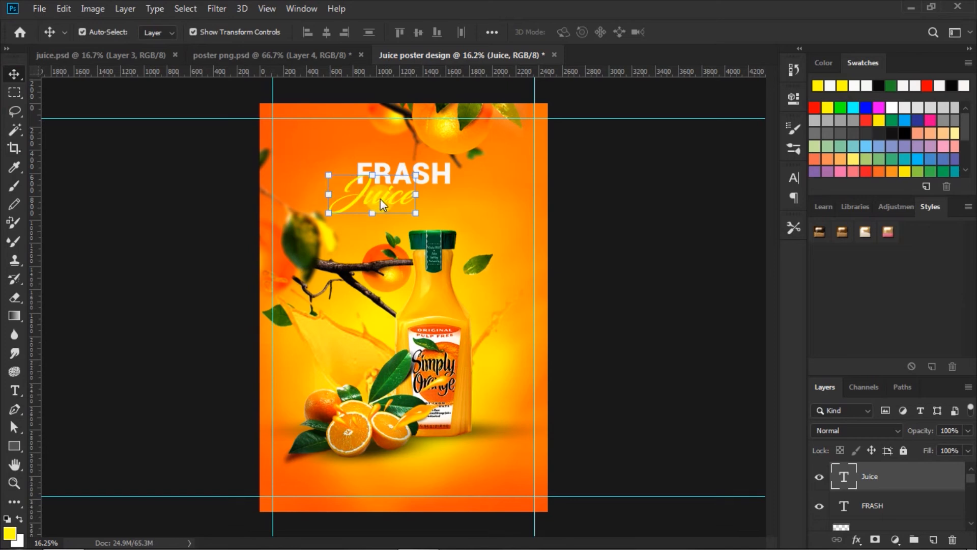
{"action": "left_click_drag", "start_coordinate": [389, 200], "coordinate": [420, 191]}
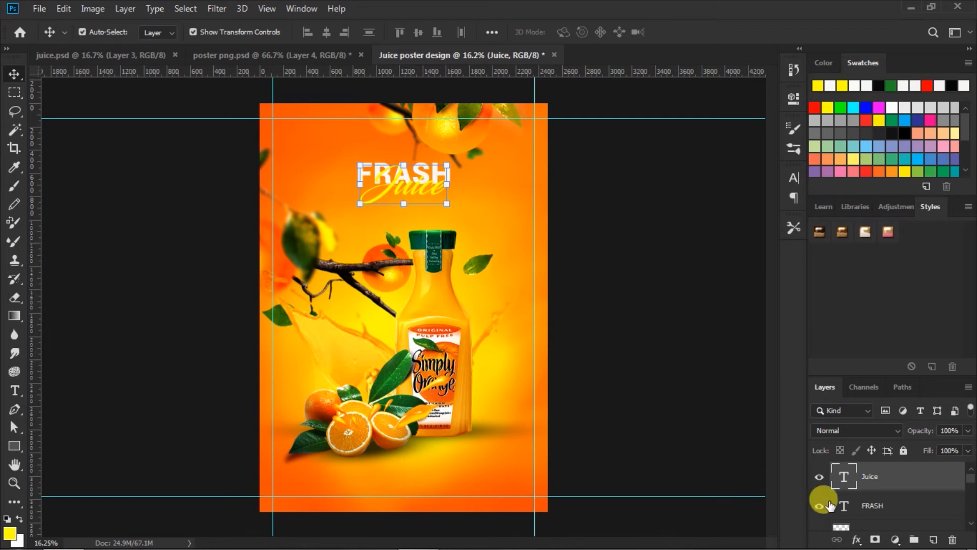
Add a black drop shadow to the Juice text with 24% opacity, 46 px size and a slightly shorter distance, then deselect the layer.
{"action": "left_click", "coordinate": [858, 539]}
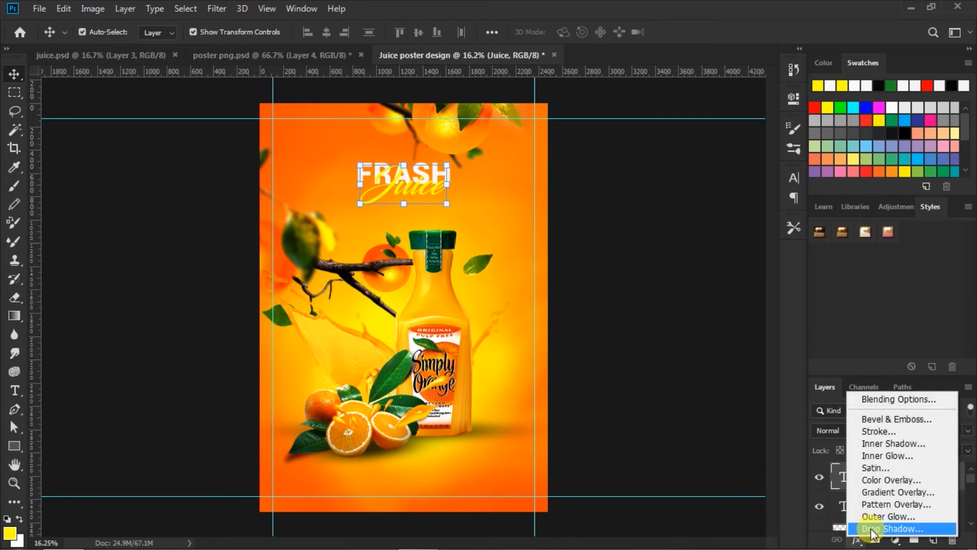
{"action": "left_click", "coordinate": [872, 529]}
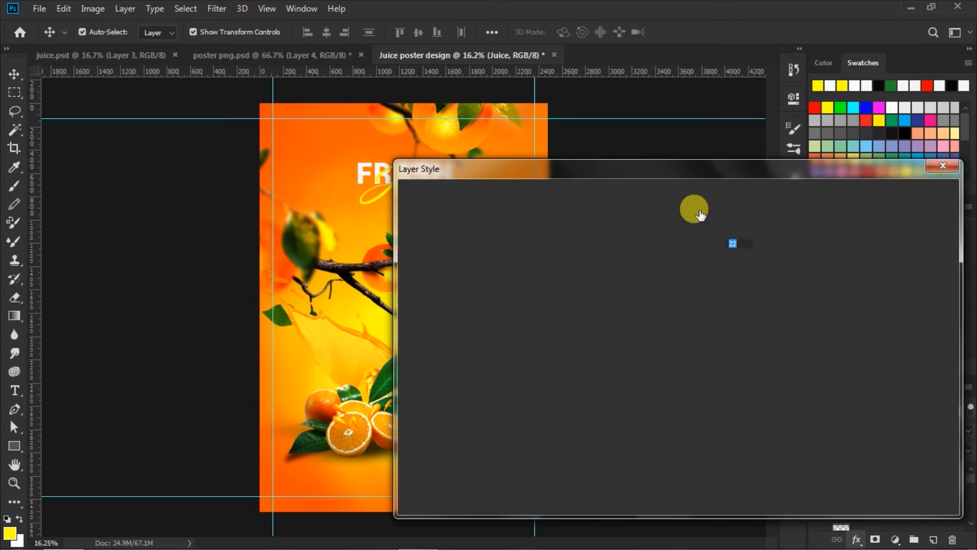
{"action": "mouse_move", "coordinate": [590, 170]}
{"action": "left_mouse_down"}
{"action": "mouse_move", "coordinate": [655, 187]}
{"action": "mouse_move", "coordinate": [669, 177]}
{"action": "left_mouse_up"}
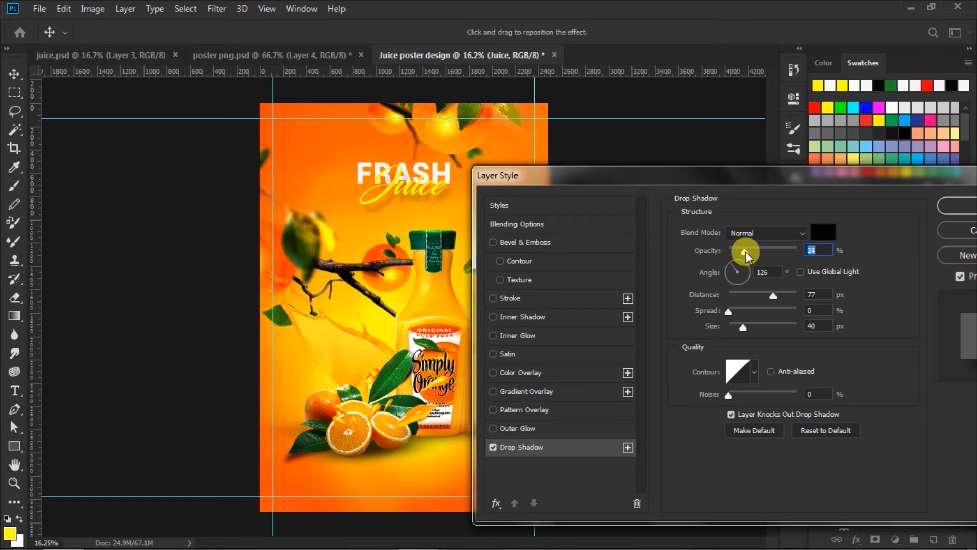
{"action": "left_click_drag", "start_coordinate": [774, 295], "coordinate": [767, 297]}
{"action": "left_click_drag", "start_coordinate": [748, 332], "coordinate": [746, 328]}
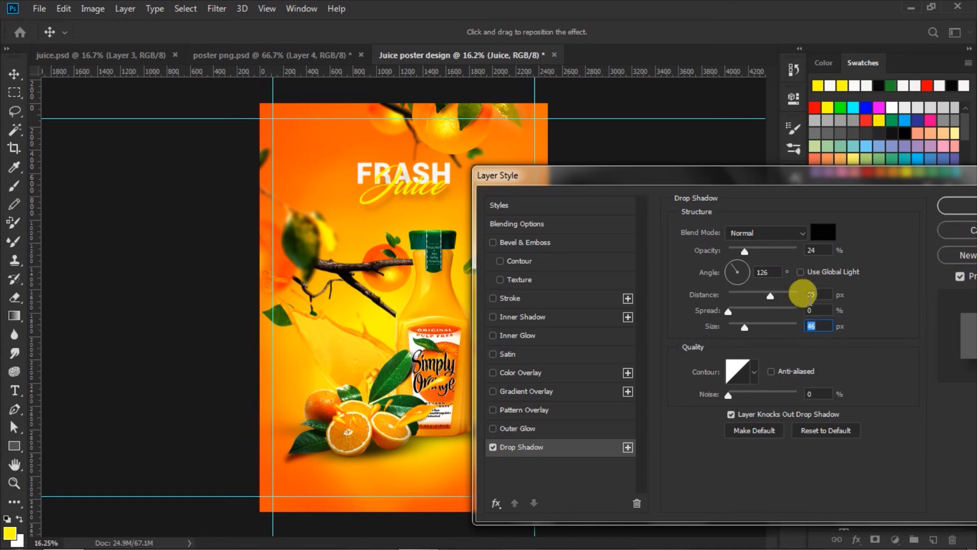
{"action": "left_click", "coordinate": [809, 295]}
{"action": "left_click", "coordinate": [813, 248]}
{"action": "left_click_drag", "start_coordinate": [899, 178], "coordinate": [773, 179]}
{"action": "left_click", "coordinate": [849, 207]}
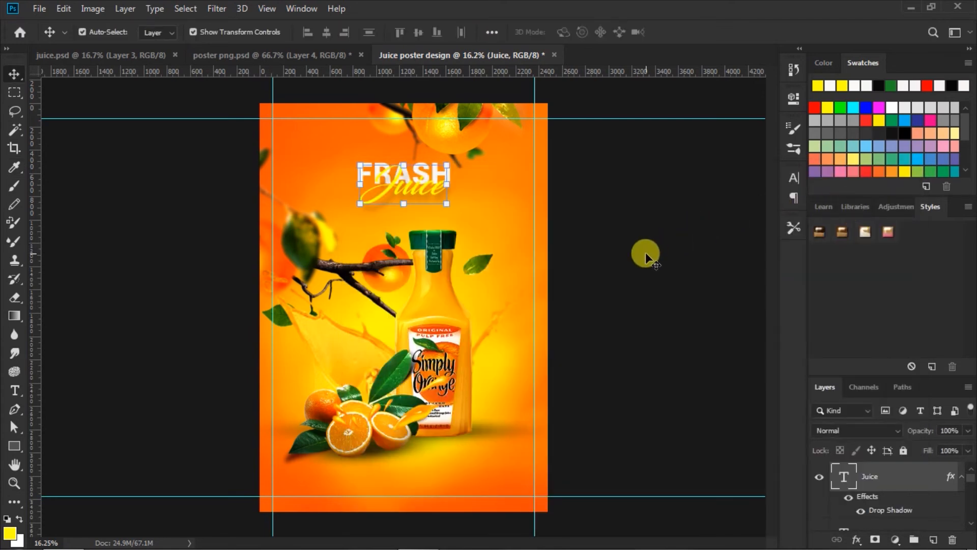
{"action": "left_click", "coordinate": [646, 252]}
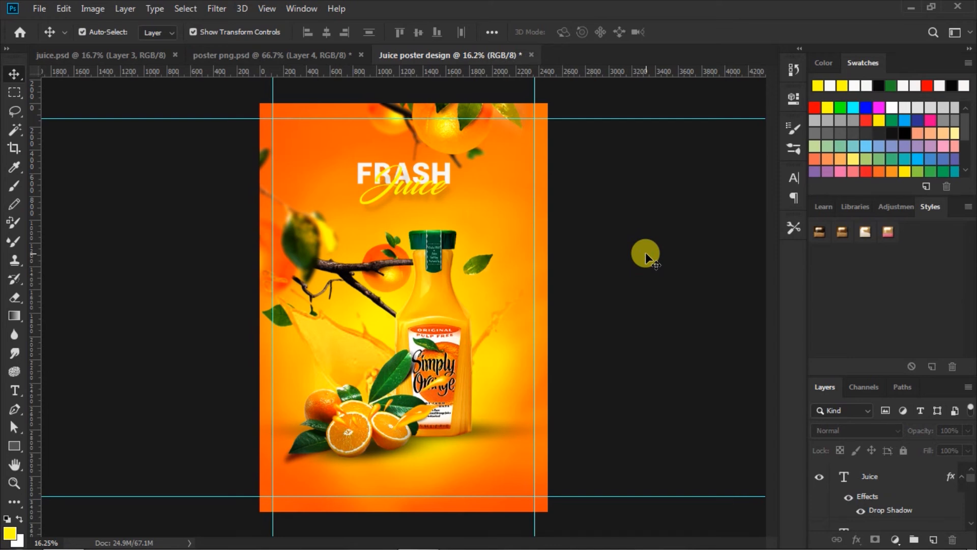
Set up the Type tool with the Roboto font in Regular style at 30 pt in off-white (#fcfcf8).
{"action": "left_click", "coordinate": [15, 391]}
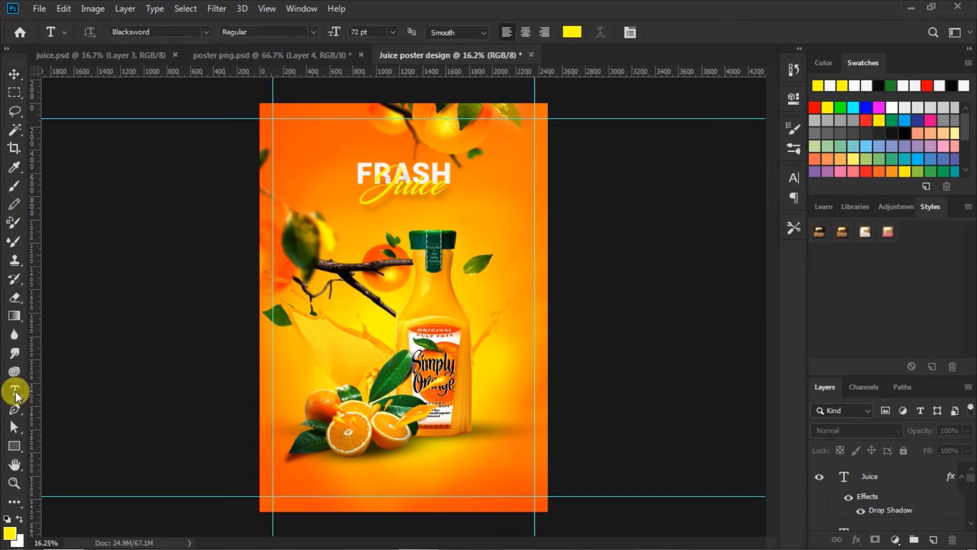
{"action": "left_click", "coordinate": [206, 31]}
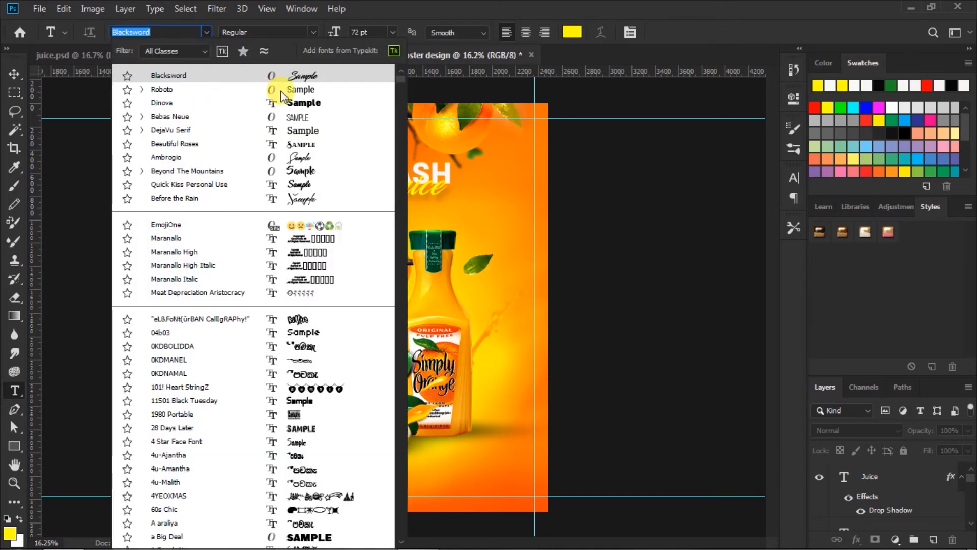
{"action": "left_click", "coordinate": [302, 89]}
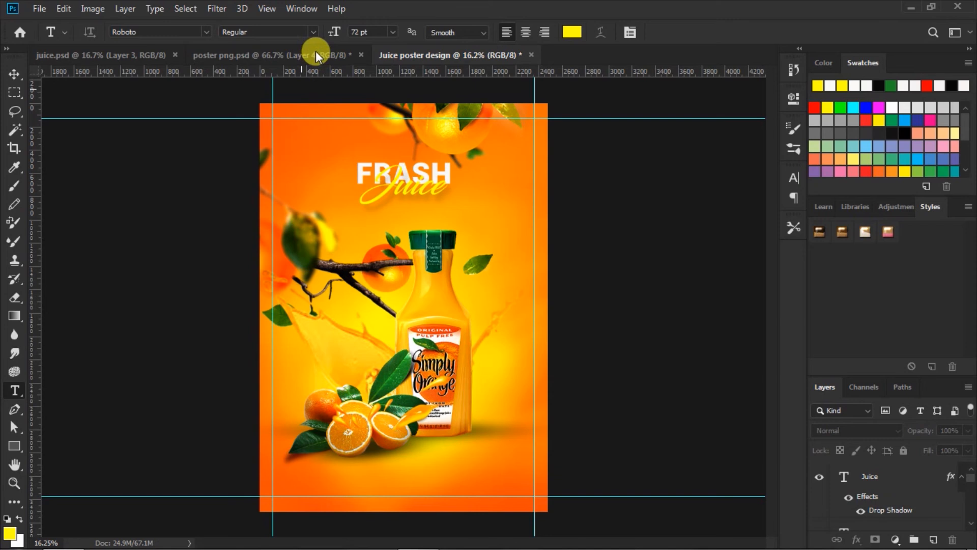
{"action": "left_click", "coordinate": [571, 32]}
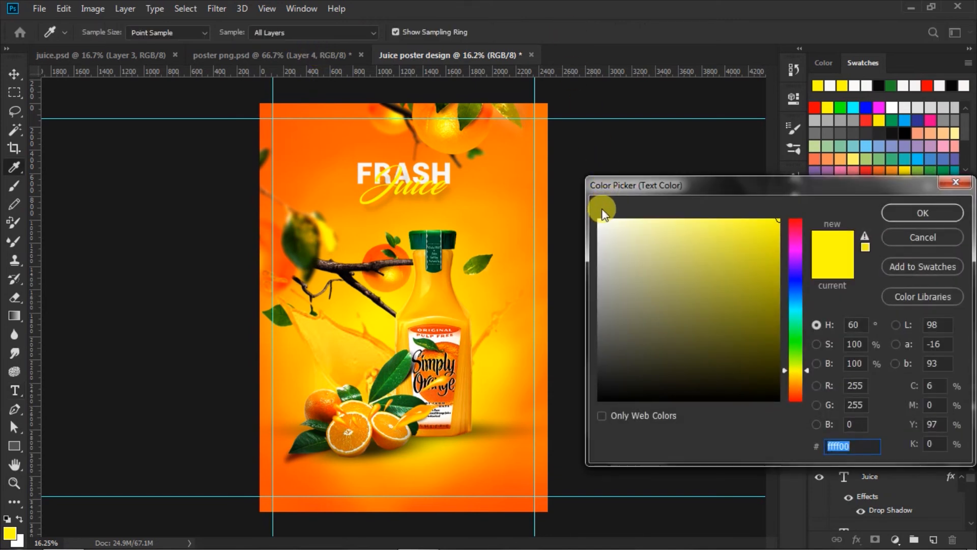
{"action": "left_click", "coordinate": [601, 220]}
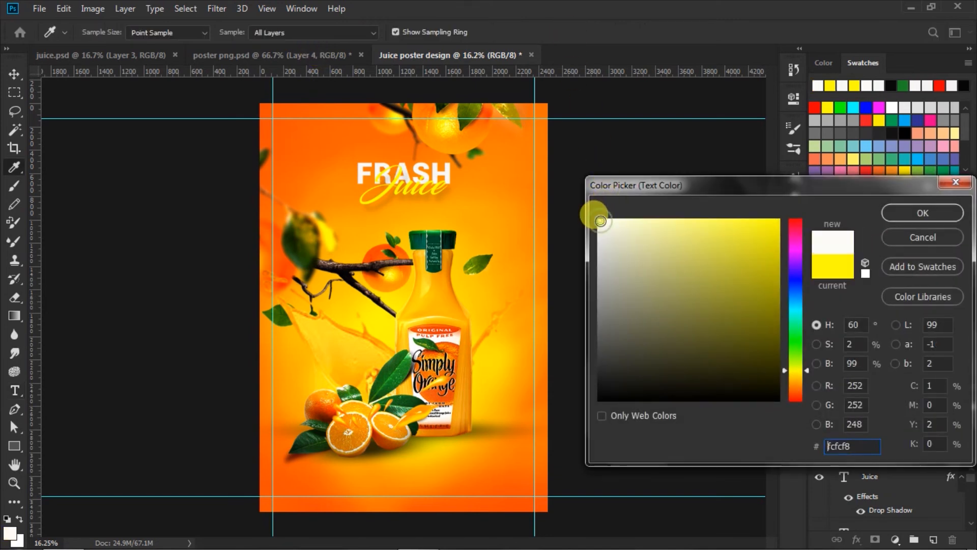
{"action": "left_click", "coordinate": [894, 213]}
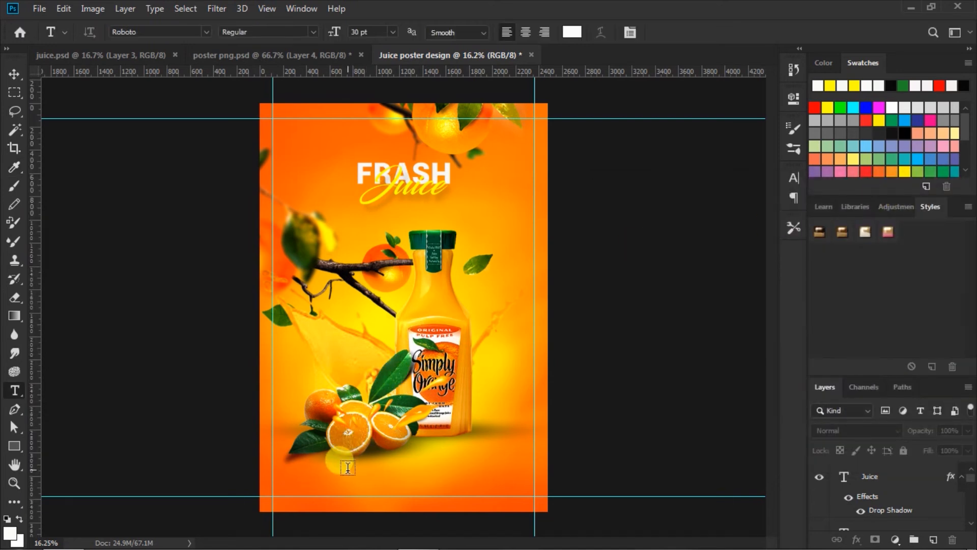
Add the two-line text 100% PURE JUICE and REFRSH YOUR LIFE STYLE near the poster's bottom edge, below the oranges.
{"action": "left_click", "coordinate": [327, 476]}
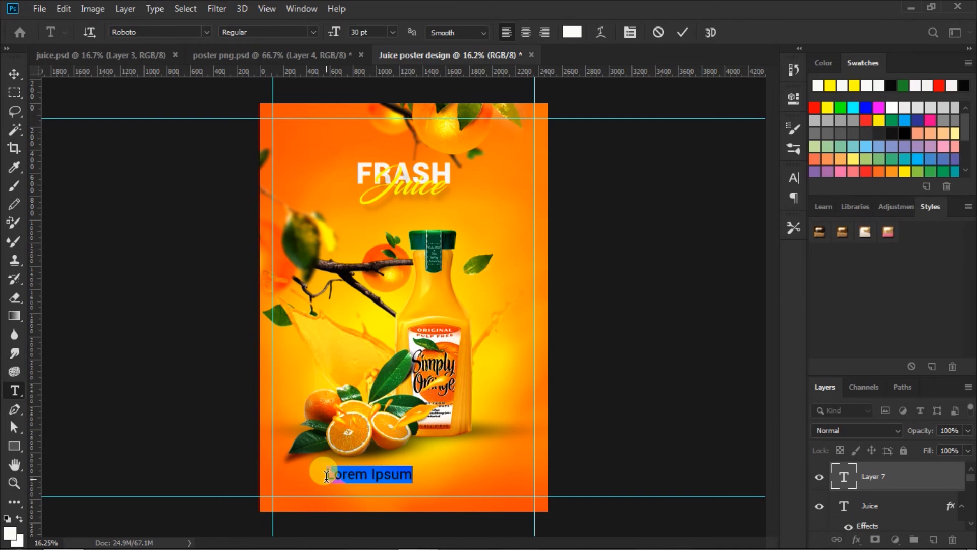
{"action": "type", "text": "1"}
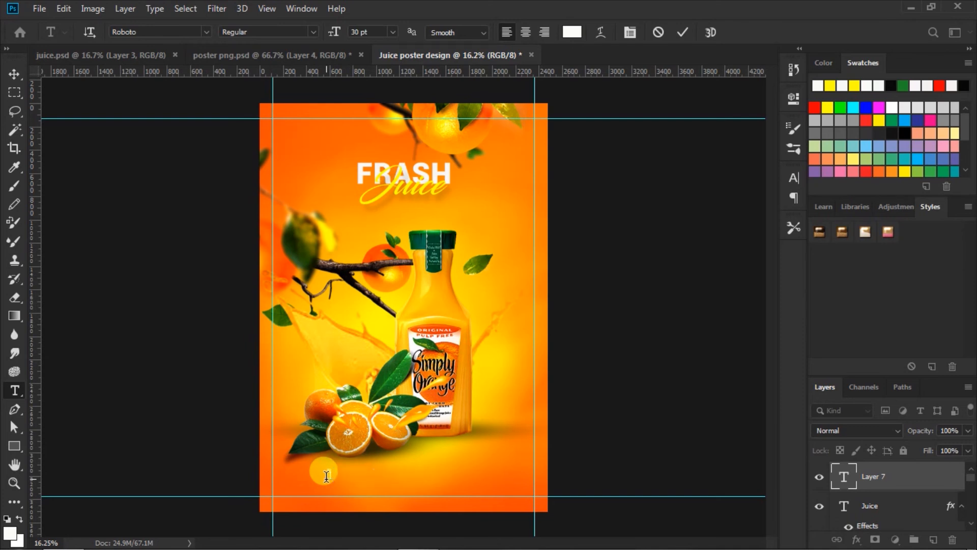
{"action": "type", "text": "00% PURE"}
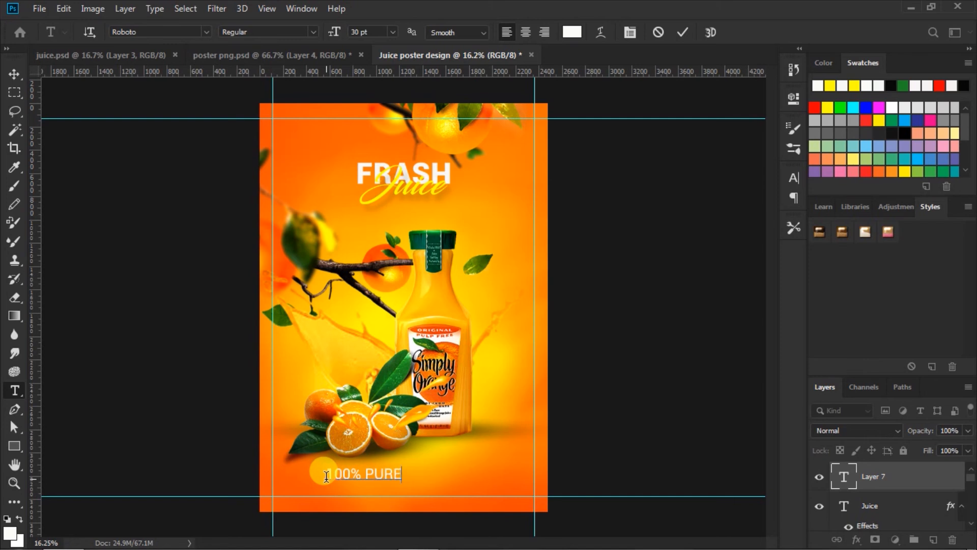
{"action": "type", "text": " J"}
{"action": "type", "text": "U"}
{"action": "type", "text": "I"}
{"action": "type", "text": "CE"}
{"action": "type", "text": "E"}
{"action": "type", "text": "FR"}
{"action": "type", "text": "SH"}
{"action": "type", "text": " YOUR"}
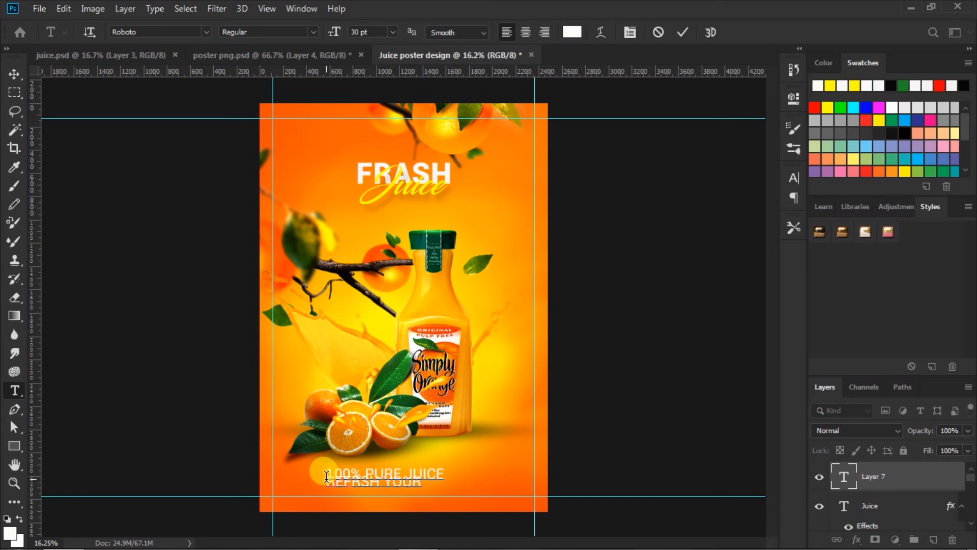
{"action": "type", "text": " LIFE STYLE"}
Set the tracking of both tagline lines to -20 and their leading to 27.35 pt.
{"action": "left_click_drag", "start_coordinate": [327, 469], "coordinate": [561, 447]}
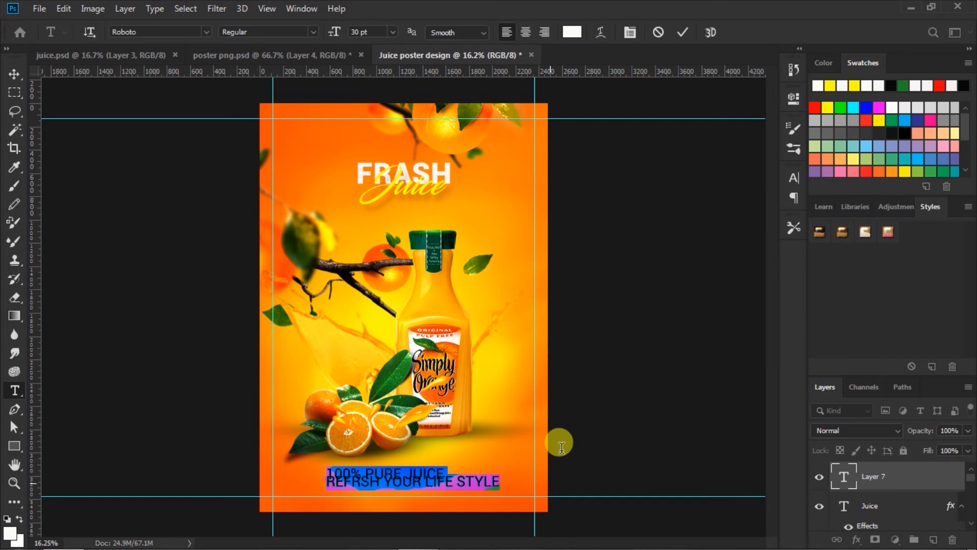
{"action": "left_click", "coordinate": [793, 177]}
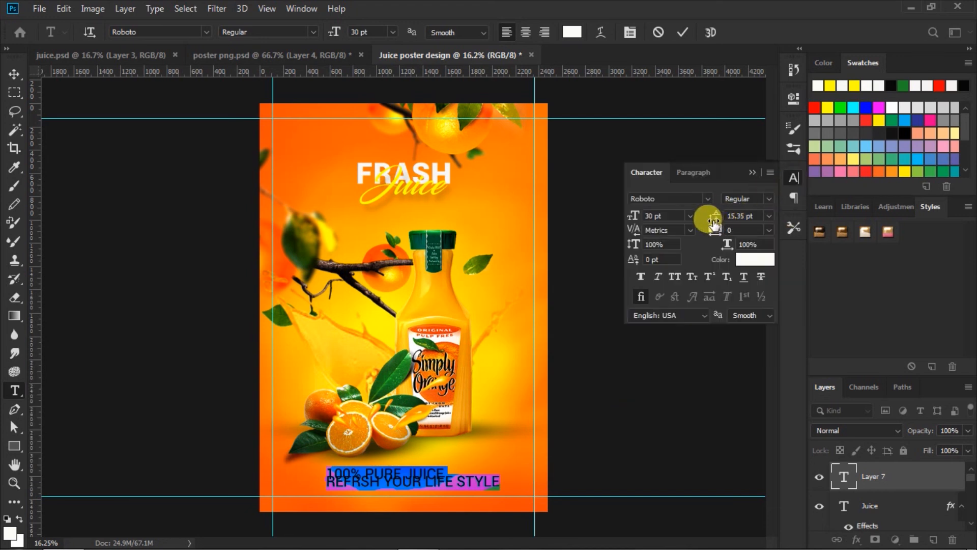
{"action": "left_click_drag", "start_coordinate": [714, 235], "coordinate": [714, 237]}
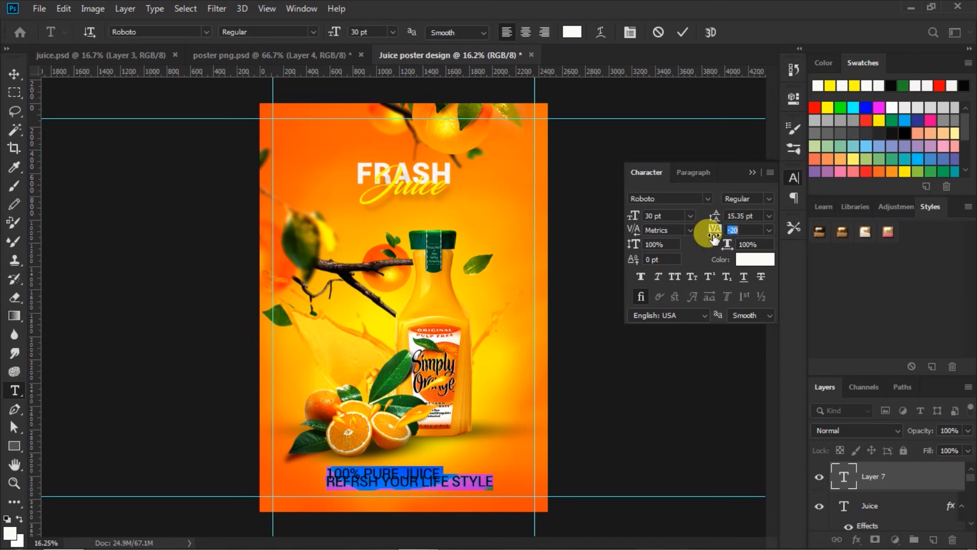
{"action": "left_click_drag", "start_coordinate": [712, 214], "coordinate": [723, 220]}
{"action": "key", "text": "Up"}
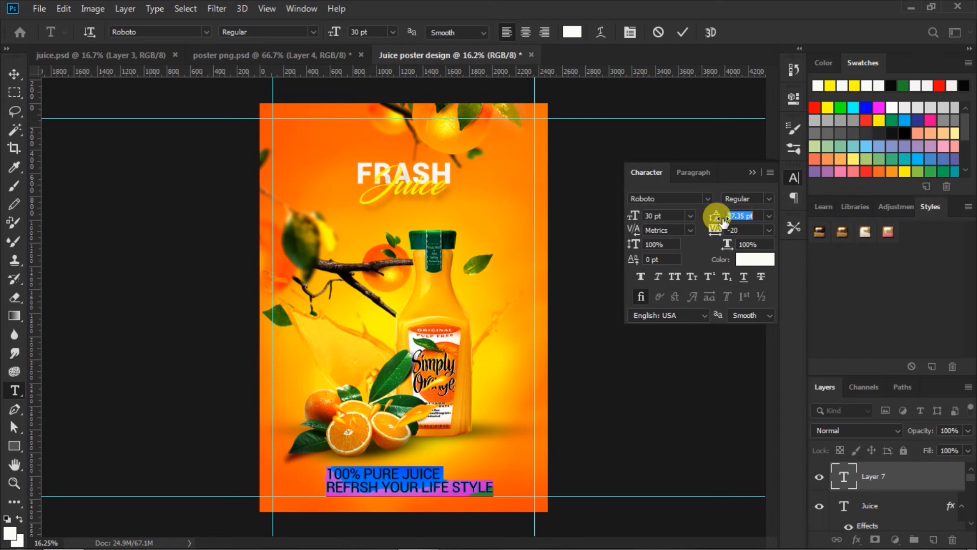
{"action": "left_click_drag", "start_coordinate": [723, 221], "coordinate": [723, 222]}
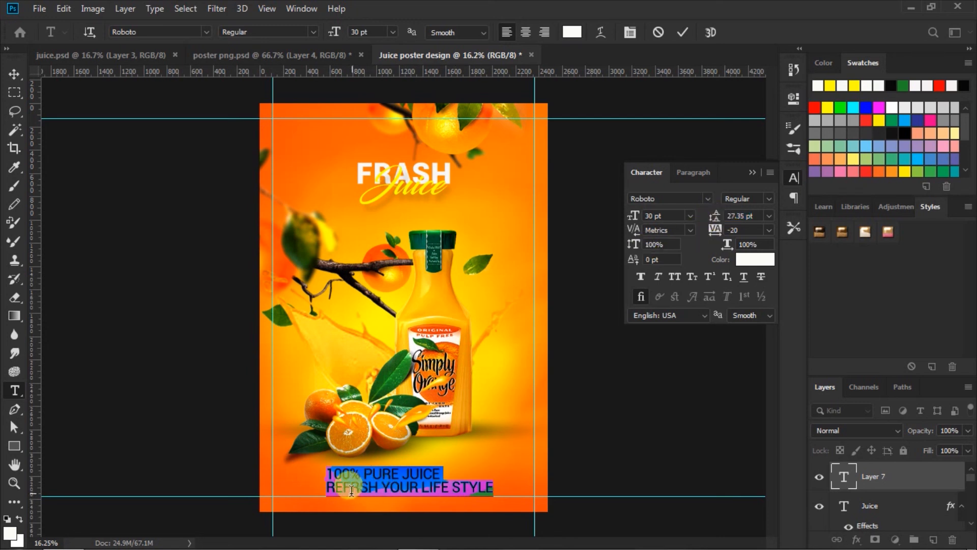
Change the font style of the REFRSH YOUR LIFE STYLE line to Roboto Black.
{"action": "left_click_drag", "start_coordinate": [325, 487], "coordinate": [519, 488]}
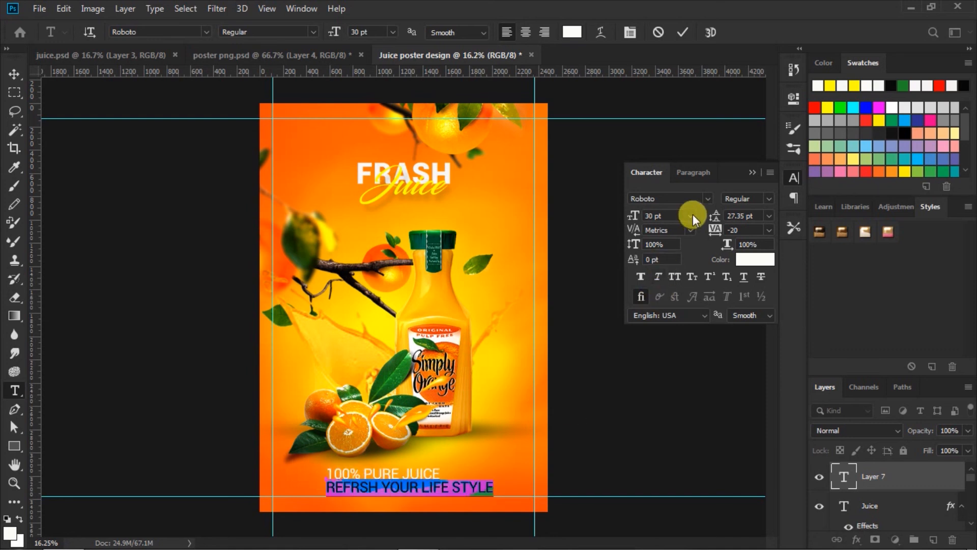
{"action": "left_click", "coordinate": [768, 198]}
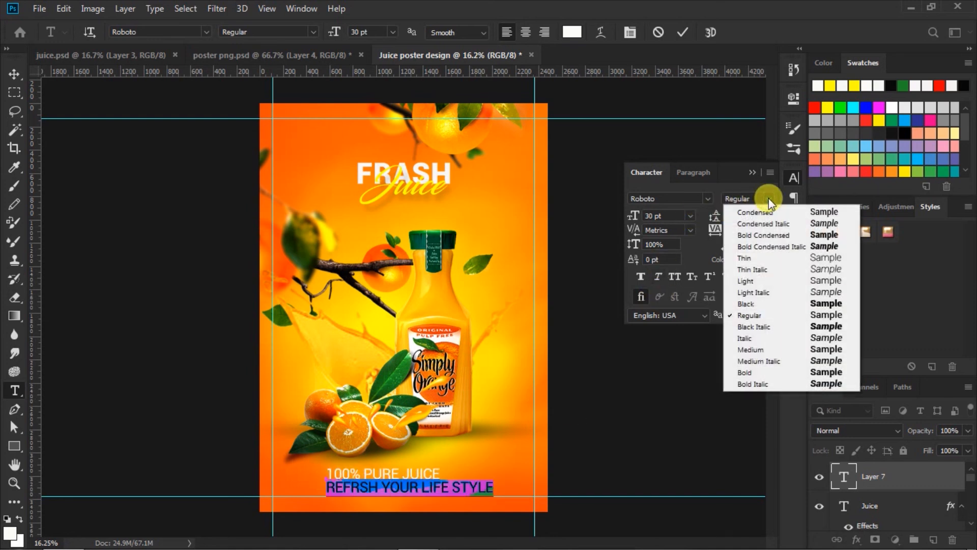
{"action": "left_click", "coordinate": [822, 303]}
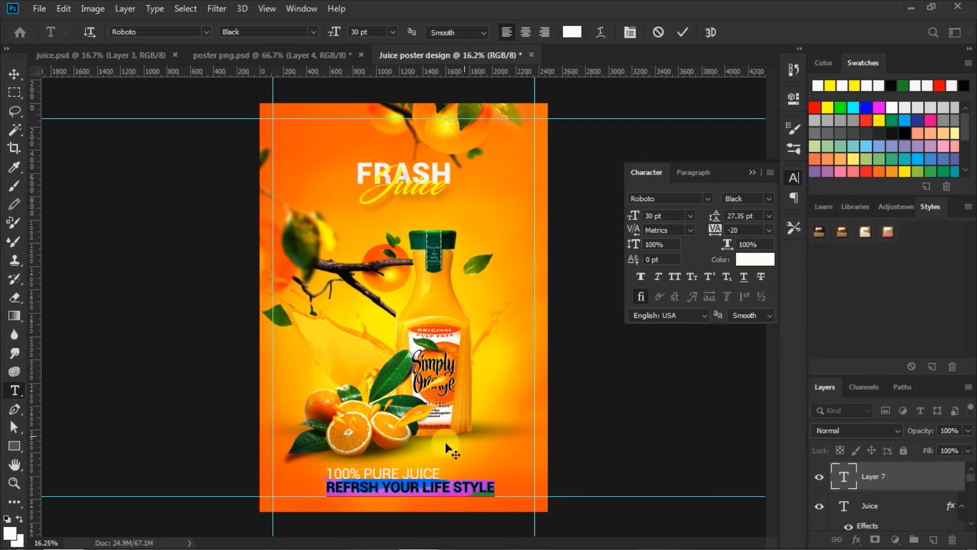
Center-align both lines of the tagline text and commit the text edit.
{"action": "left_click_drag", "start_coordinate": [327, 471], "coordinate": [570, 483]}
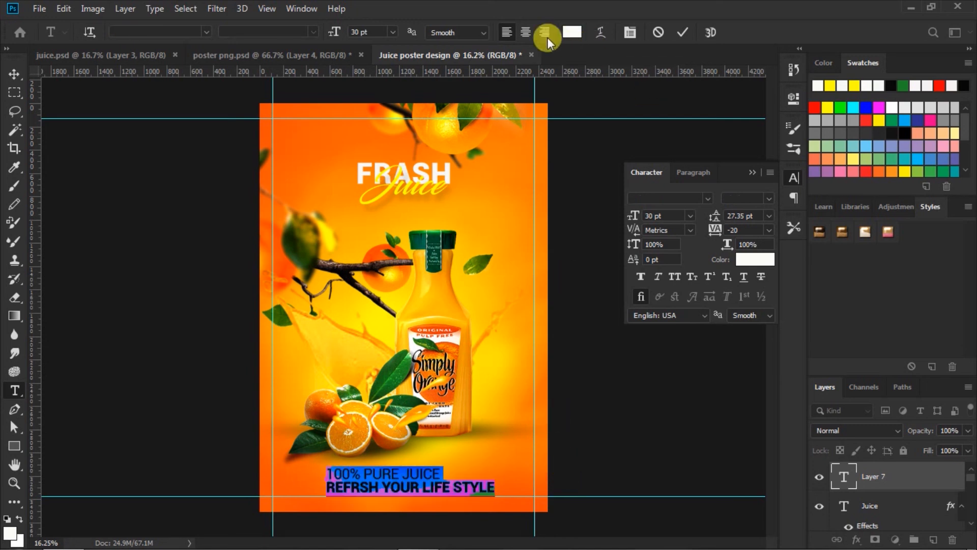
{"action": "left_click", "coordinate": [527, 32]}
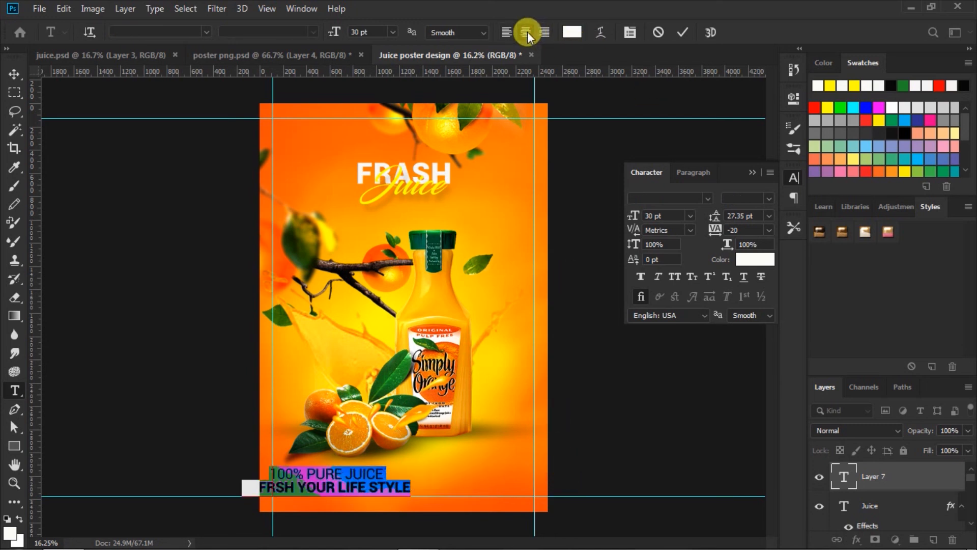
{"action": "left_click", "coordinate": [751, 172]}
{"action": "left_click", "coordinate": [683, 33]}
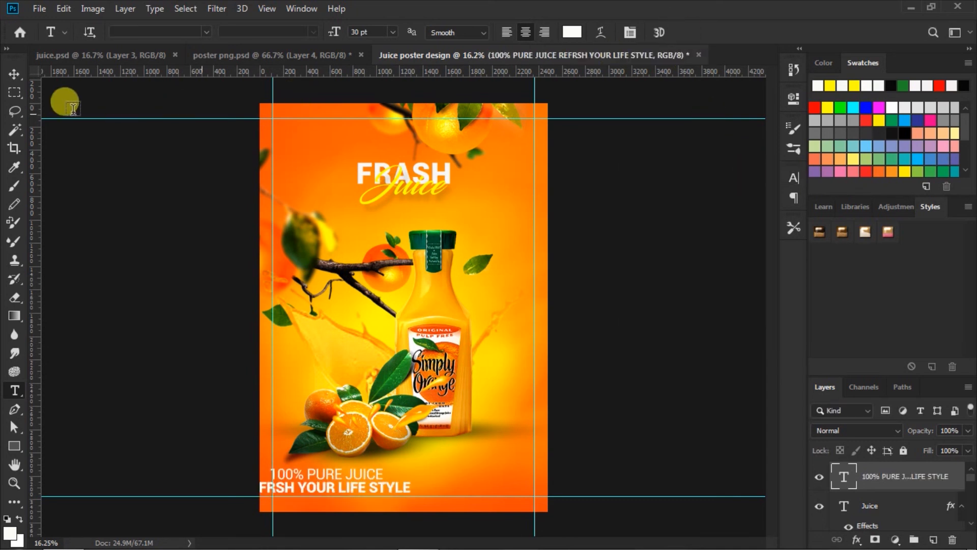
Move the tagline fully onto the poster, roughly centered horizontally below the oranges near the bottom edge, and deselect the layer.
{"action": "left_click", "coordinate": [14, 76]}
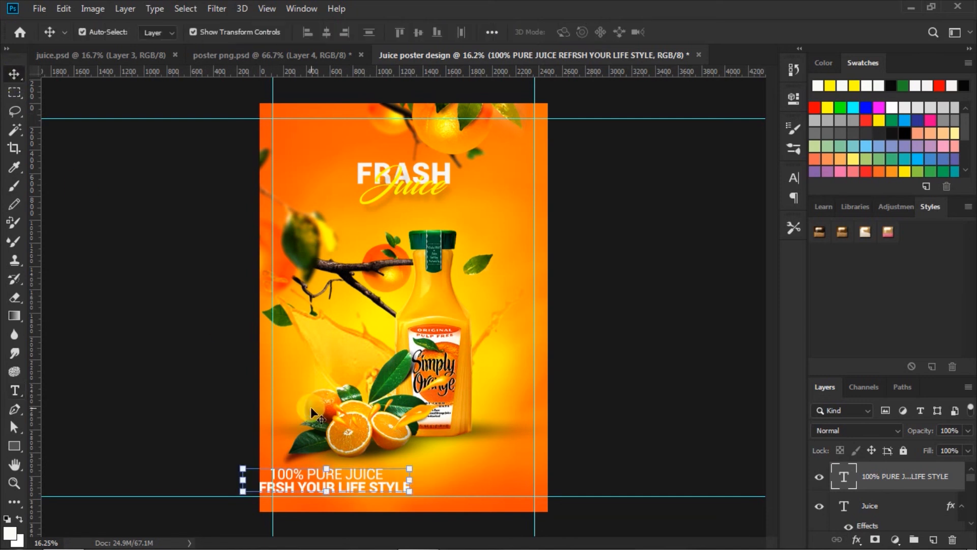
{"action": "left_click_drag", "start_coordinate": [375, 487], "coordinate": [420, 485]}
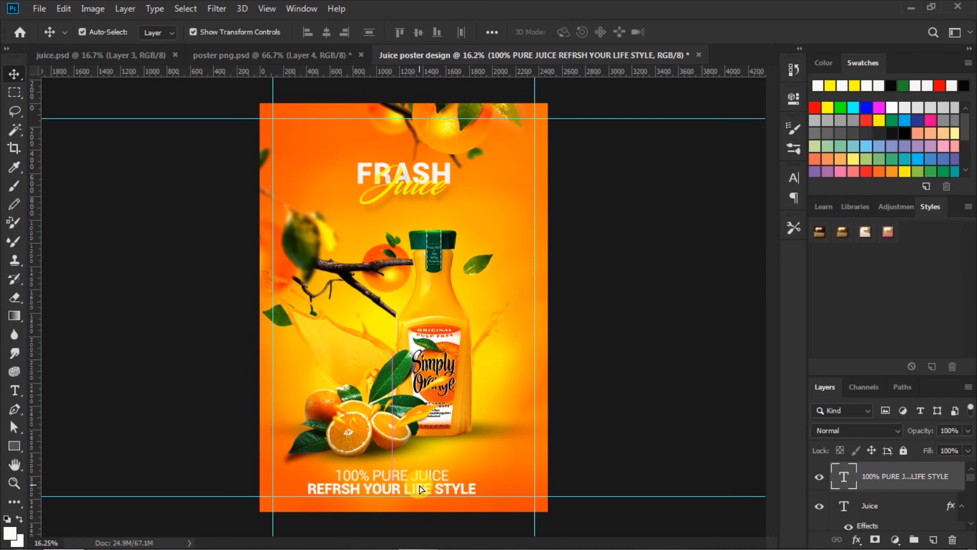
{"action": "left_click", "coordinate": [647, 392]}
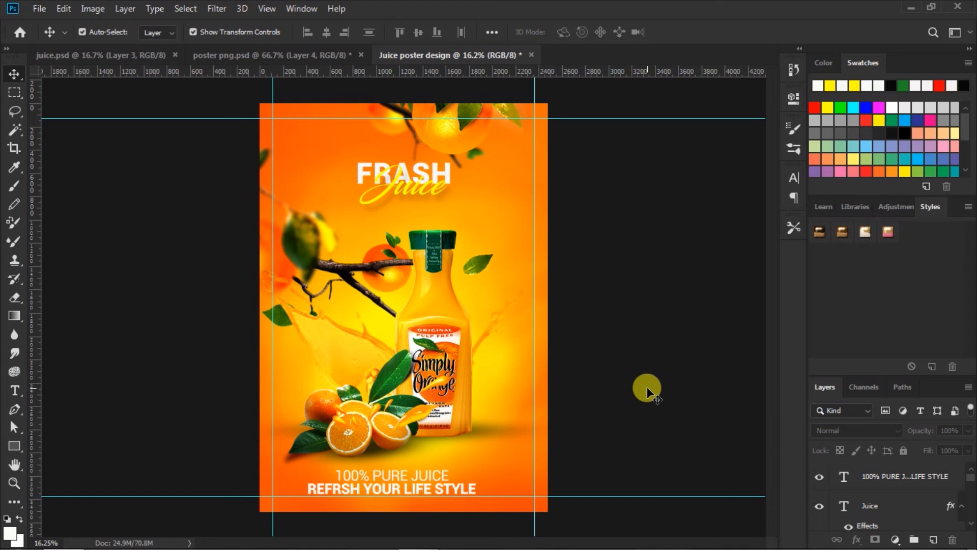
Hide the guides and look over the whole poster design.
{"action": "key", "text": "ctrl+semicolon"}
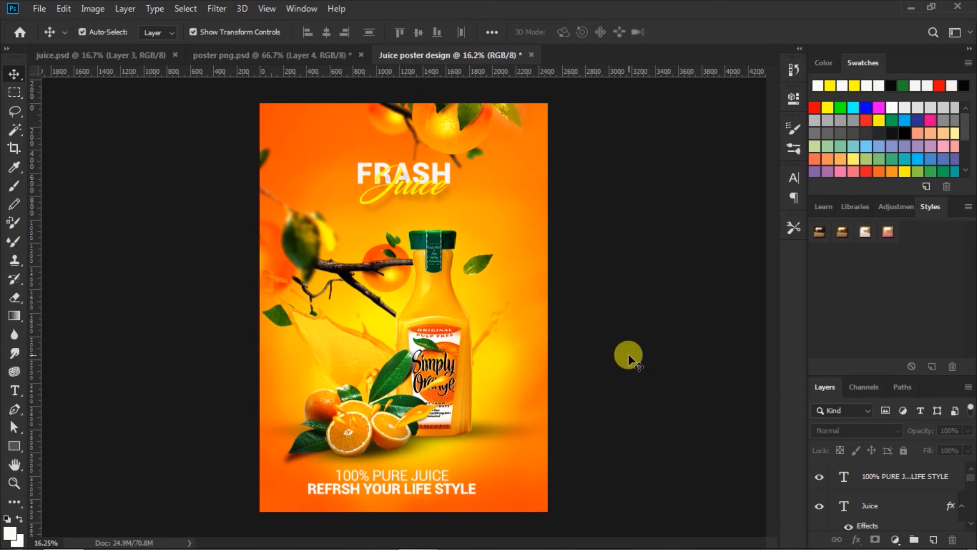
{"action": "scroll", "coordinate": [609, 356], "scroll_direction": "down", "scroll_amount": 2}
{"action": "scroll", "coordinate": [608, 357], "scroll_direction": "up", "scroll_amount": 3}
{"action": "scroll", "coordinate": [608, 356], "scroll_direction": "down", "scroll_amount": 1}
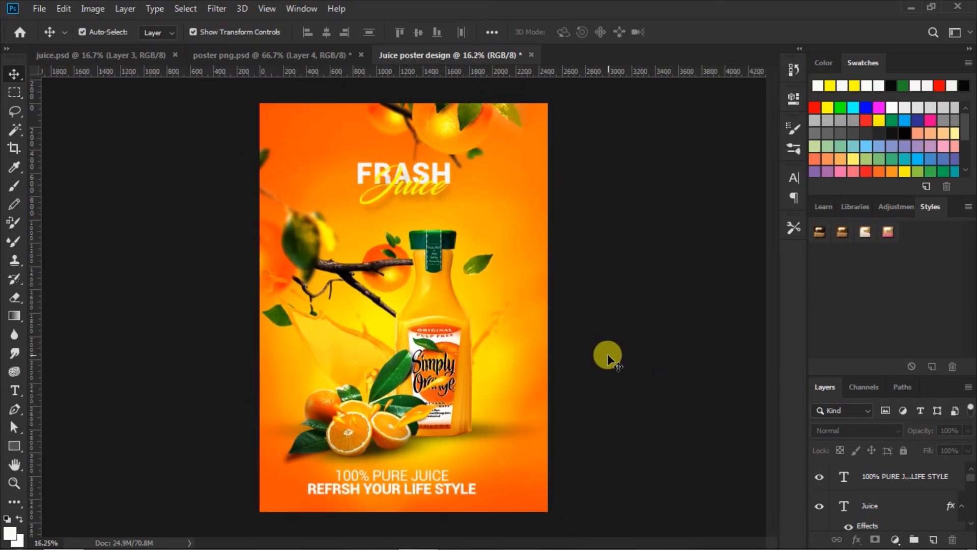